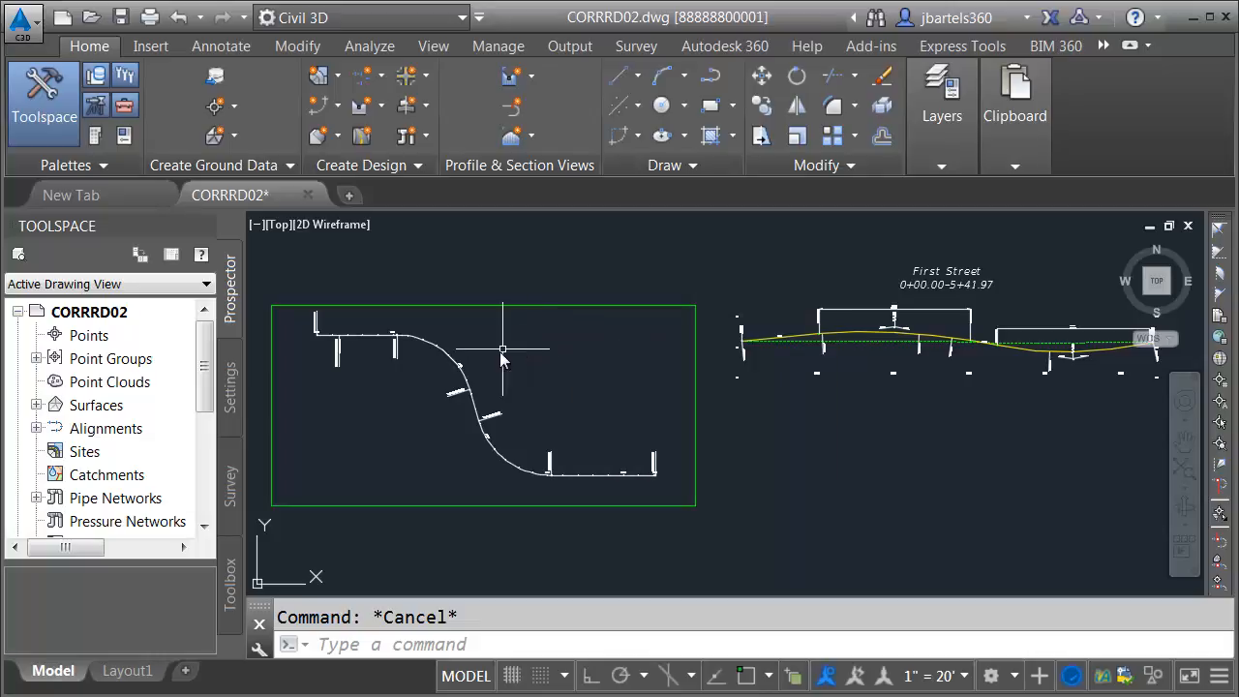
Step: Examine the First Street alignment in plan and the First Street-FG finished-grade profile in its profile view
{"action": "scroll", "coordinate": [451, 355], "scroll_direction": "up", "scroll_amount": 6}
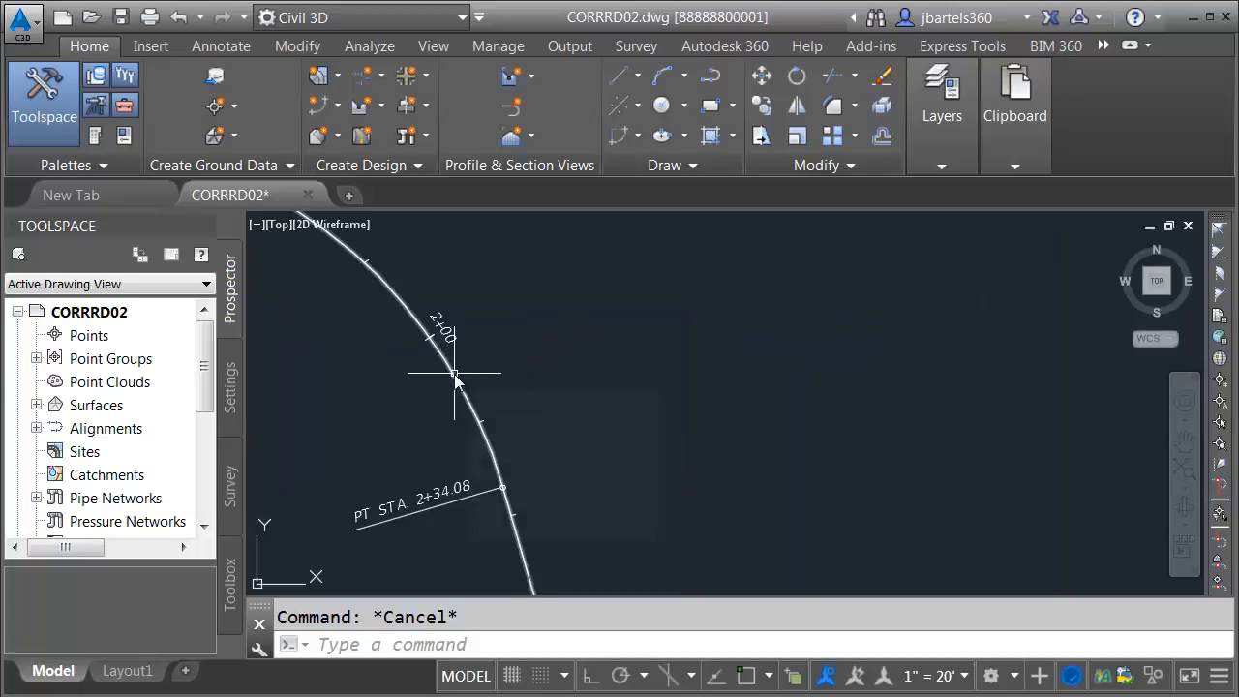
{"action": "mouse_move", "coordinate": [455, 378]}
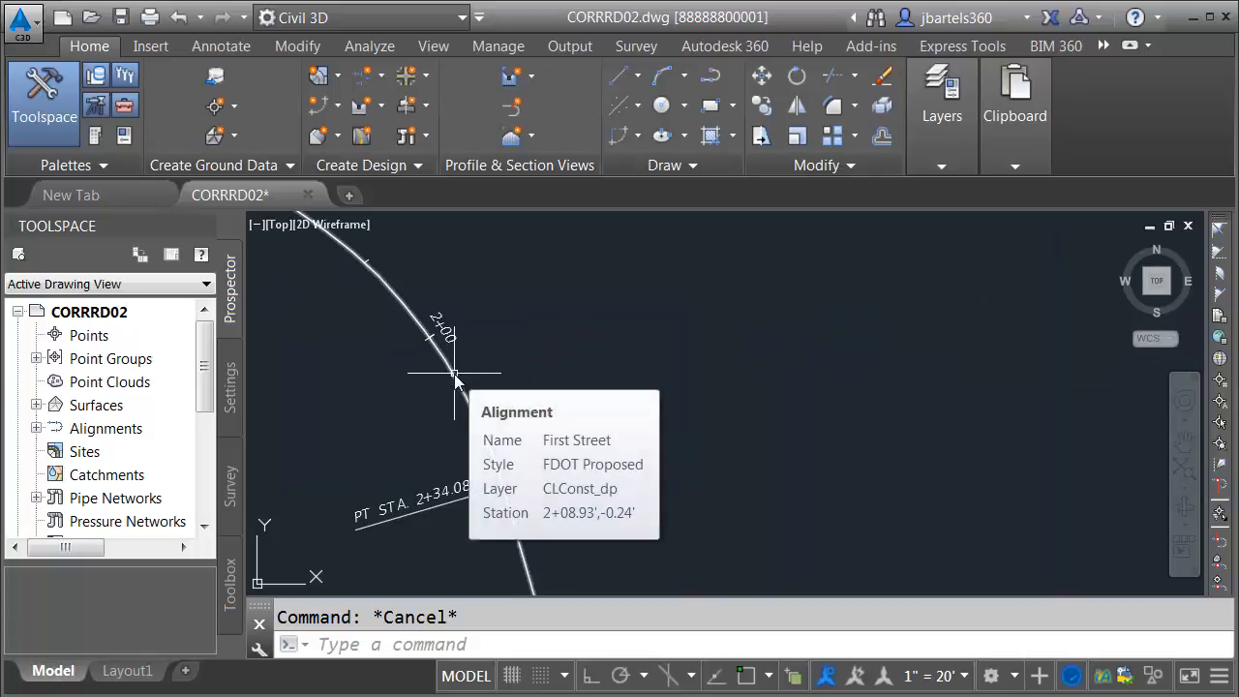
{"action": "scroll", "coordinate": [456, 355], "scroll_direction": "down", "scroll_amount": 5}
{"action": "scroll", "coordinate": [940, 404], "scroll_direction": "up", "scroll_amount": 2}
{"action": "mouse_move", "coordinate": [940, 404]}
{"action": "middle_mouse_down"}
{"action": "mouse_move", "coordinate": [573, 426]}
{"action": "mouse_move", "coordinate": [612, 423]}
{"action": "middle_mouse_up"}
{"action": "scroll", "coordinate": [612, 426], "scroll_direction": "up", "scroll_amount": 4}
{"action": "mouse_move", "coordinate": [647, 356]}
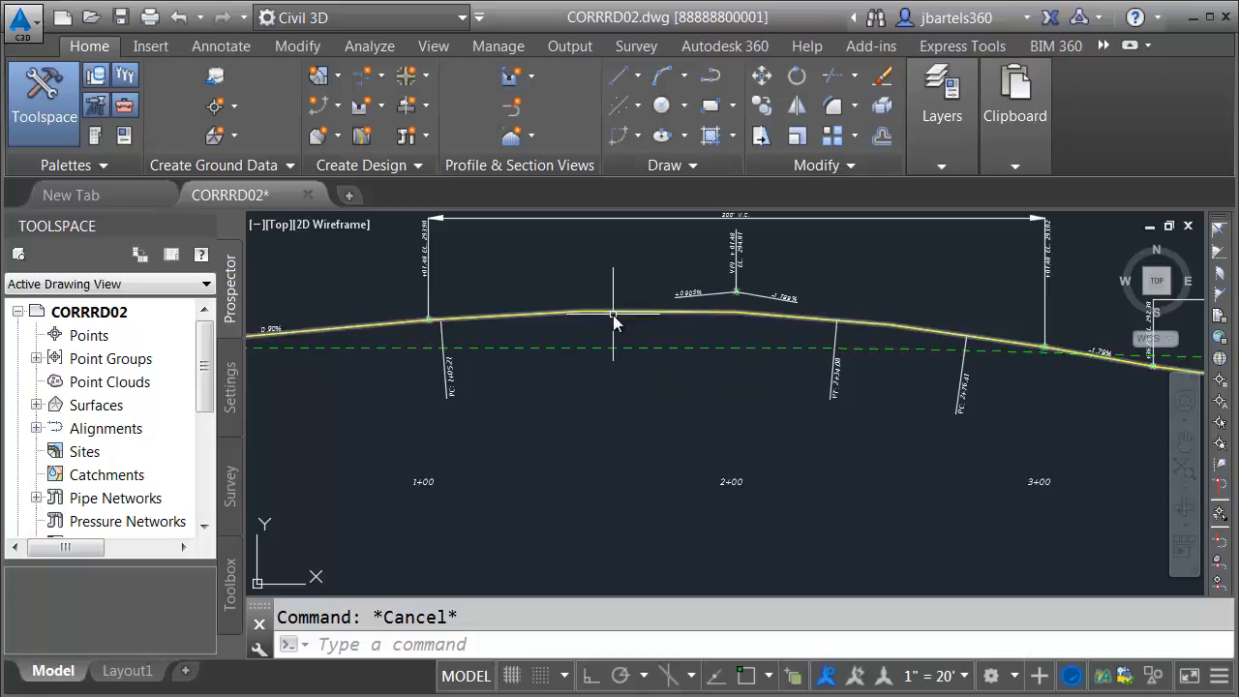
{"action": "mouse_move", "coordinate": [615, 314]}
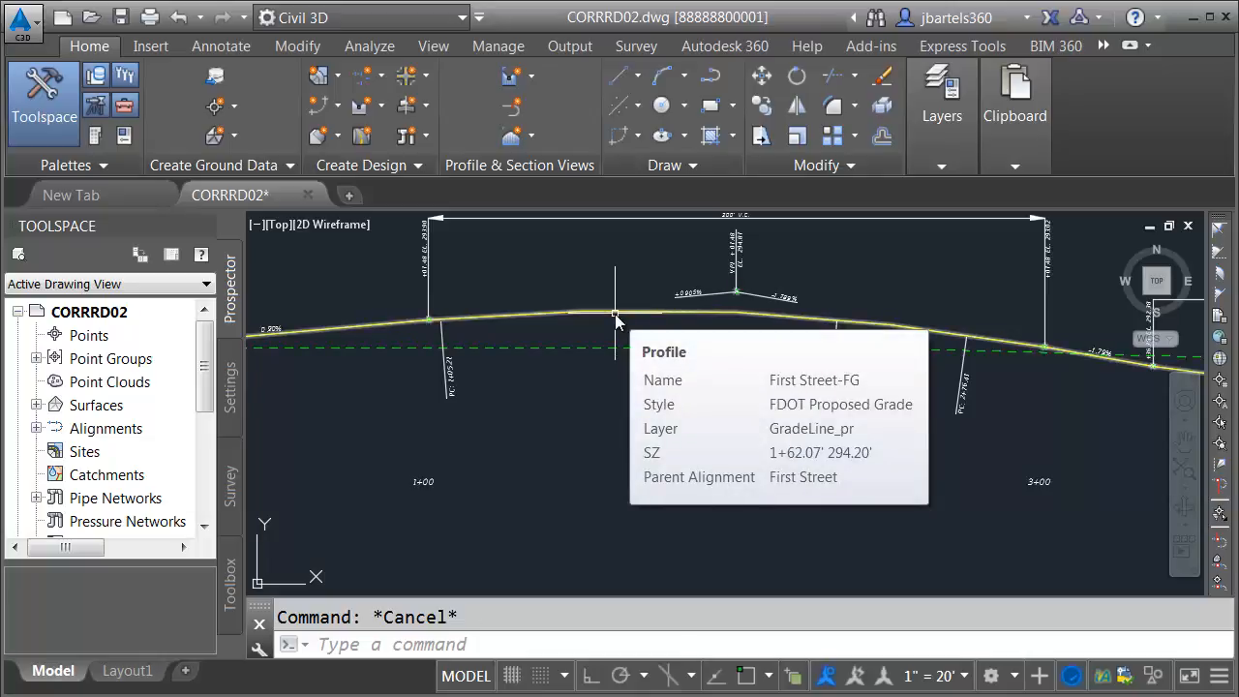
{"action": "scroll", "coordinate": [615, 314], "scroll_direction": "down", "scroll_amount": 2}
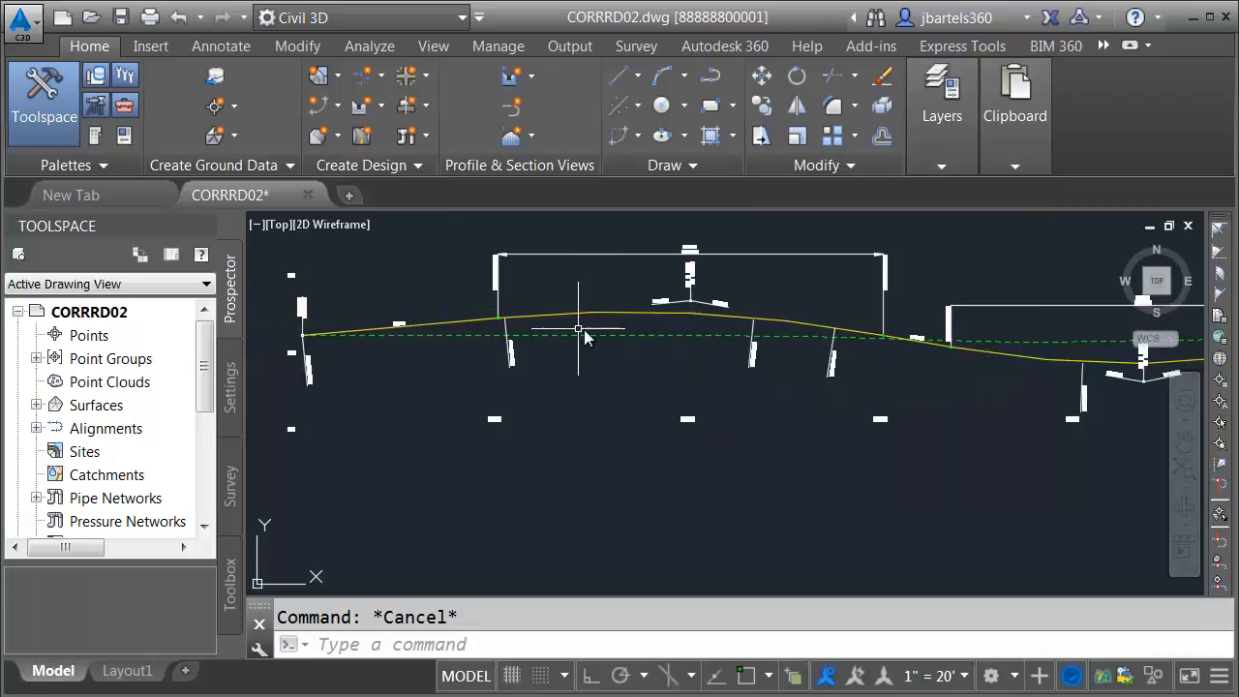
{"action": "middle_click_drag", "start_coordinate": [890, 410], "coordinate": [659, 422]}
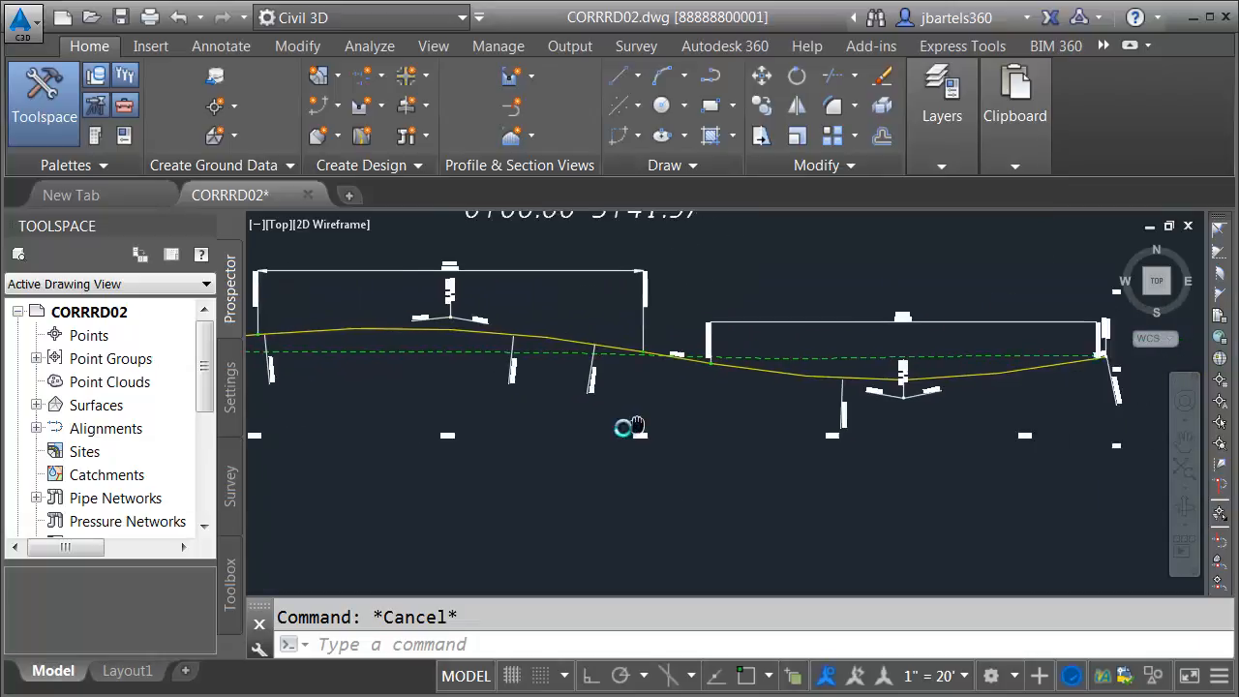
{"action": "scroll", "coordinate": [673, 423], "scroll_direction": "down", "scroll_amount": 2}
{"action": "scroll", "coordinate": [857, 440], "scroll_direction": "down", "scroll_amount": 1}
{"action": "middle_click_drag", "start_coordinate": [665, 479], "coordinate": [828, 411]}
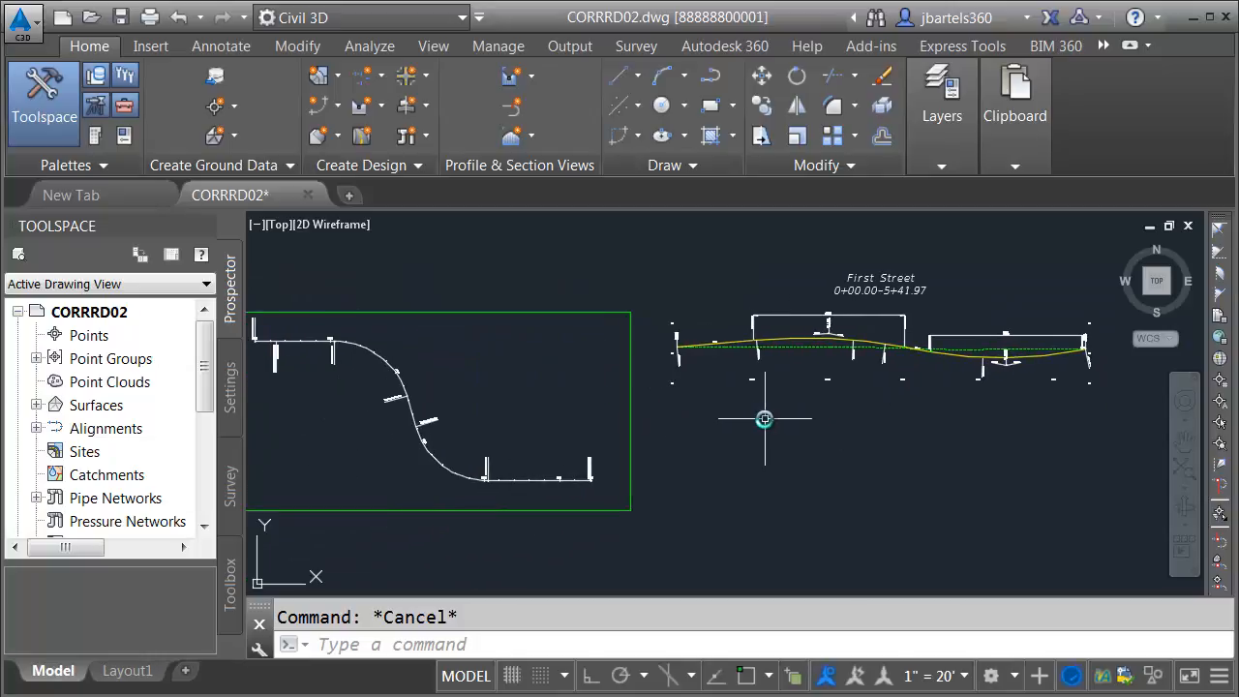
Step: Create an assembly named Typical Section, type Undivided Crowned Road, with FDOT style and FDOT_Assembly_Codes, placed in the empty area below the profile view
{"action": "left_click", "coordinate": [427, 109]}
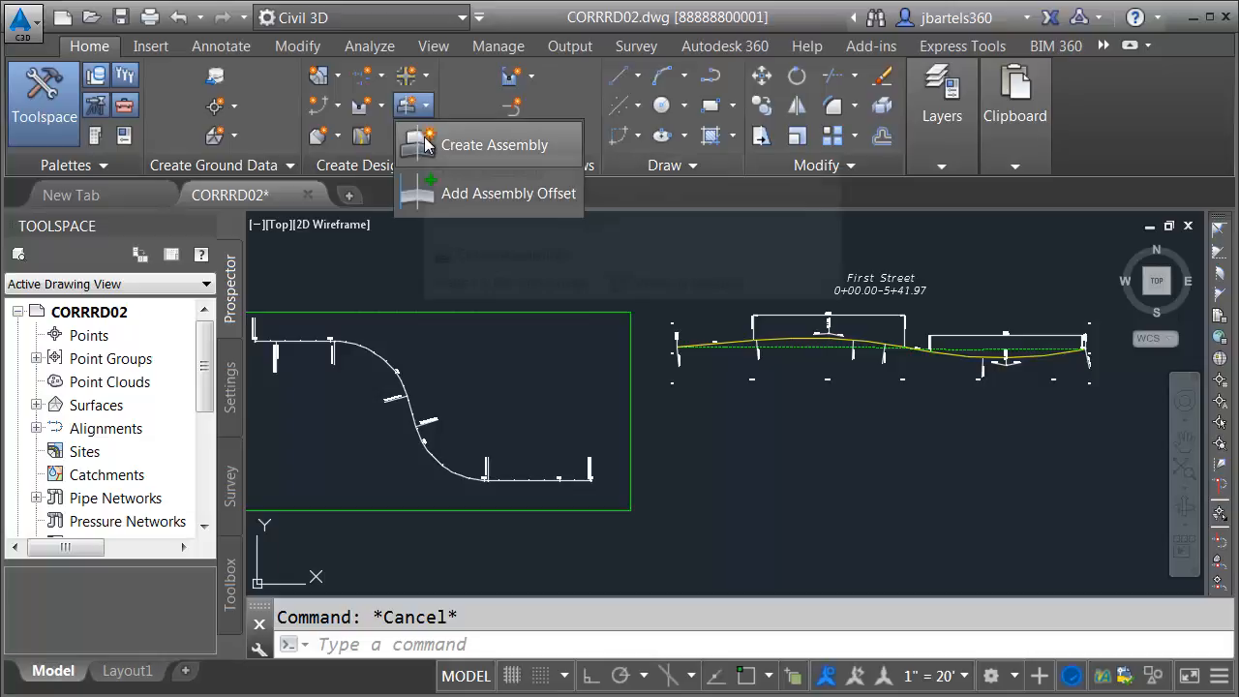
{"action": "left_click", "coordinate": [429, 145]}
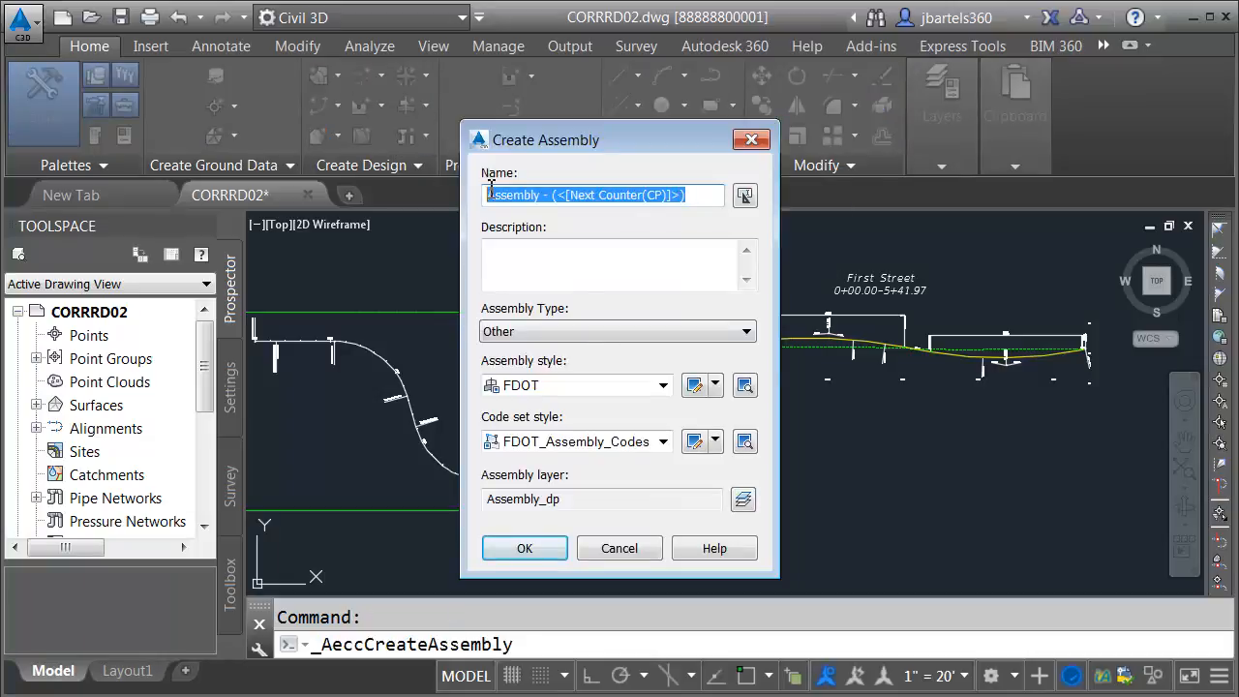
{"action": "key", "text": "BackSpace"}
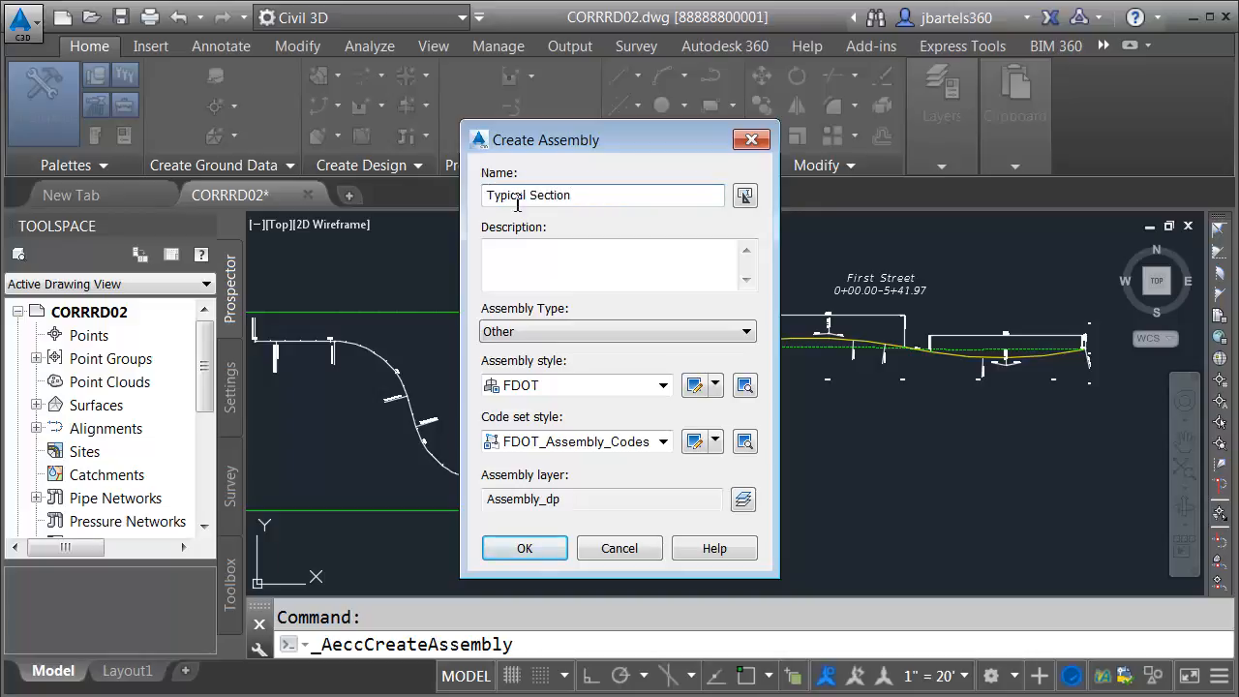
{"action": "left_click", "coordinate": [542, 331]}
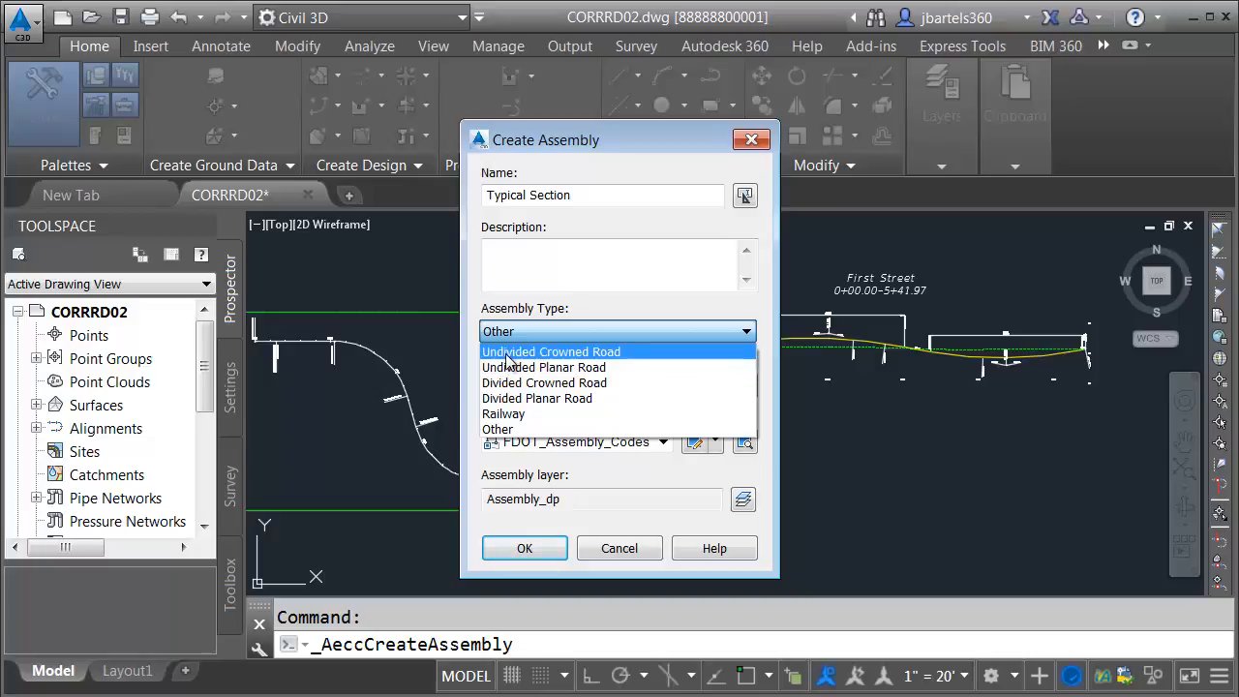
{"action": "left_click", "coordinate": [507, 354]}
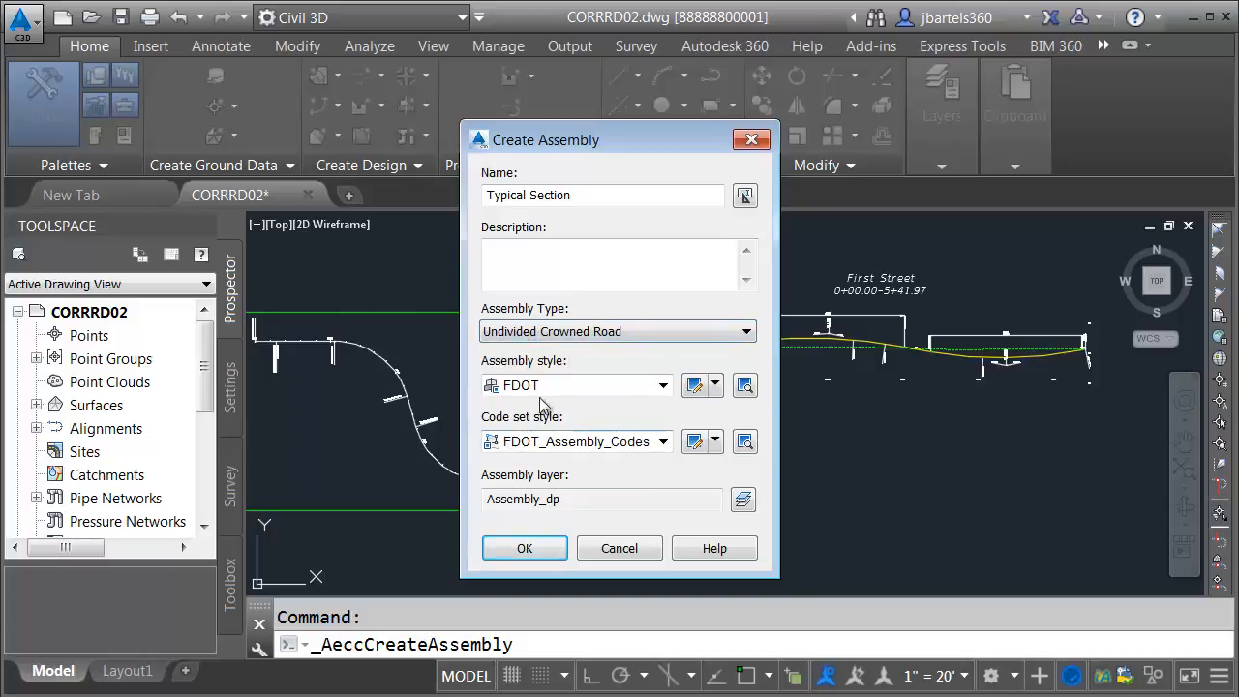
{"action": "left_click", "coordinate": [528, 549]}
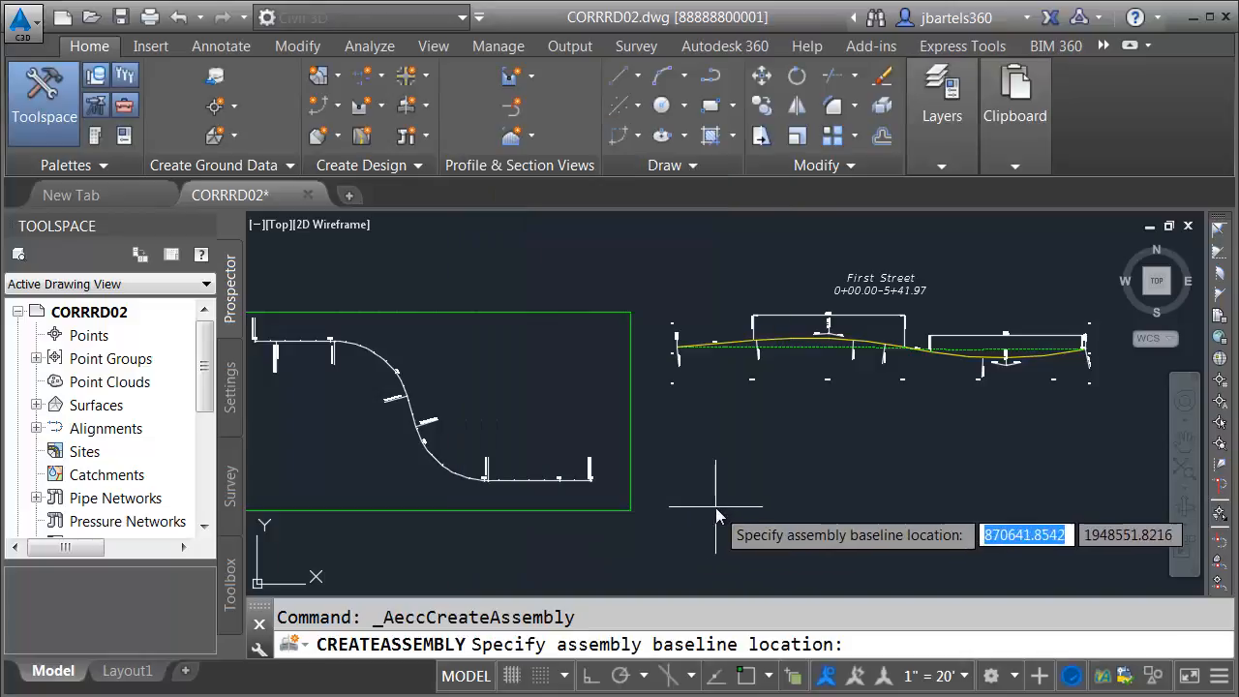
{"action": "left_click", "coordinate": [668, 436]}
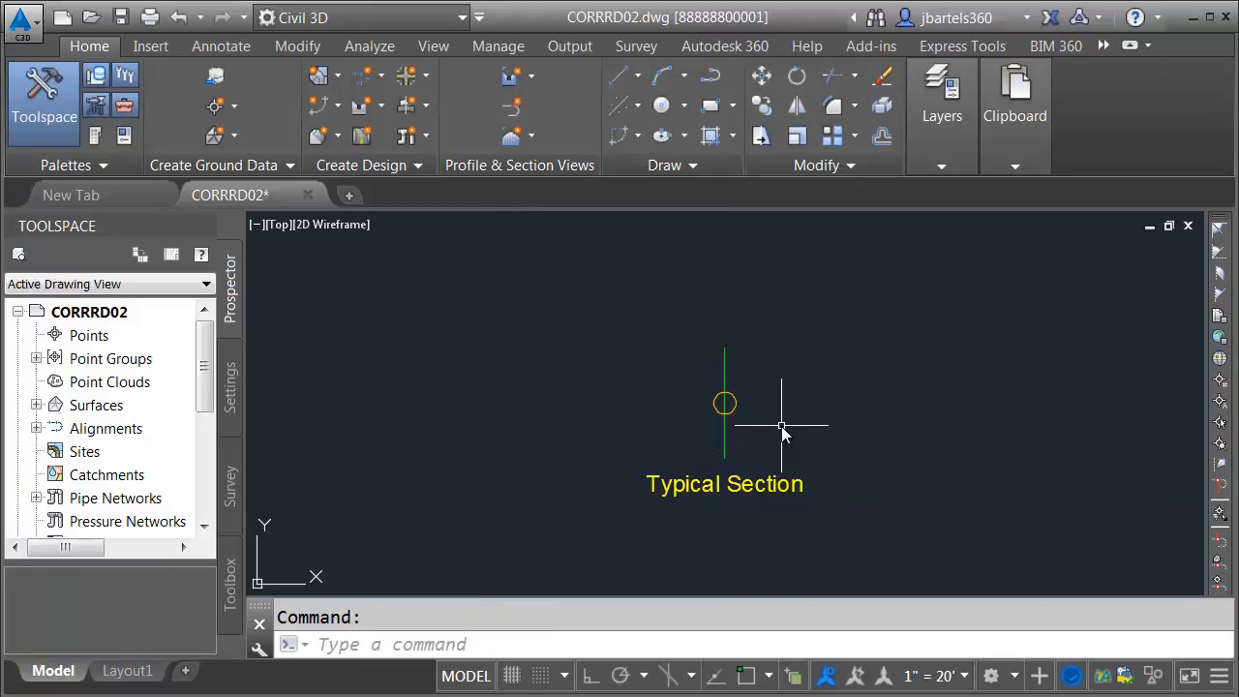
Step: Open the subassembly tool palettes from the Typical Section assembly and set them to FDOT Subassemblies
{"action": "middle_click_drag", "start_coordinate": [855, 434], "coordinate": [588, 445]}
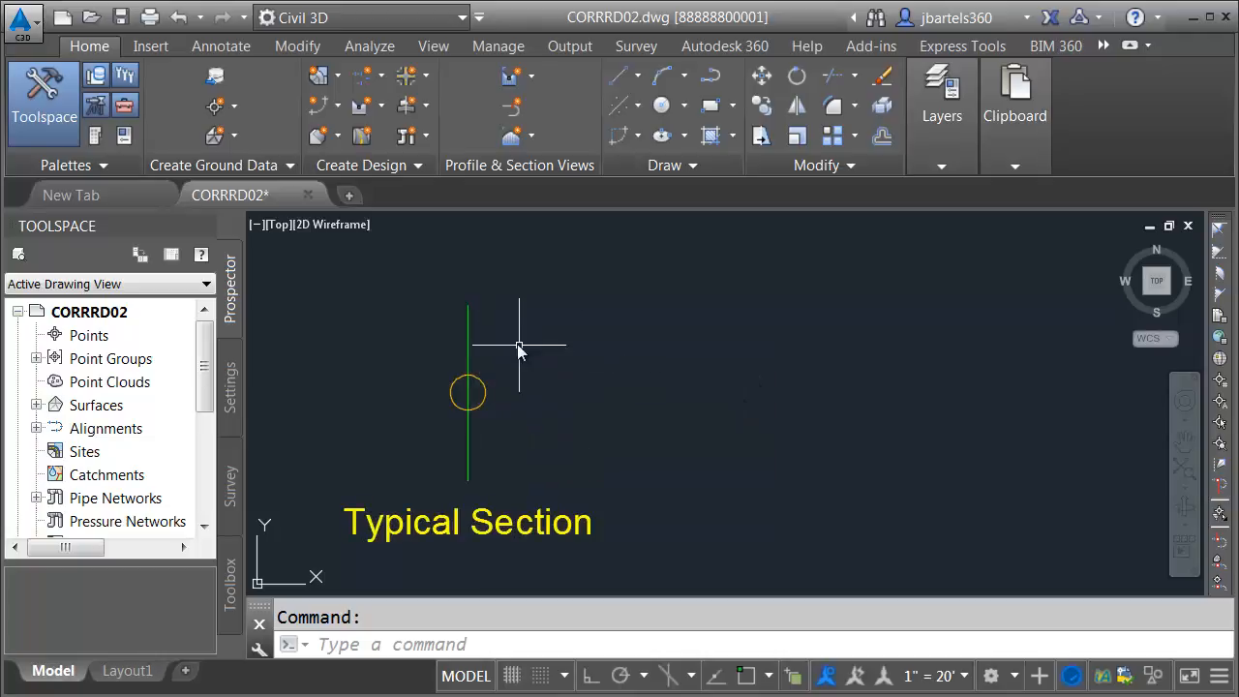
{"action": "left_click", "coordinate": [471, 328]}
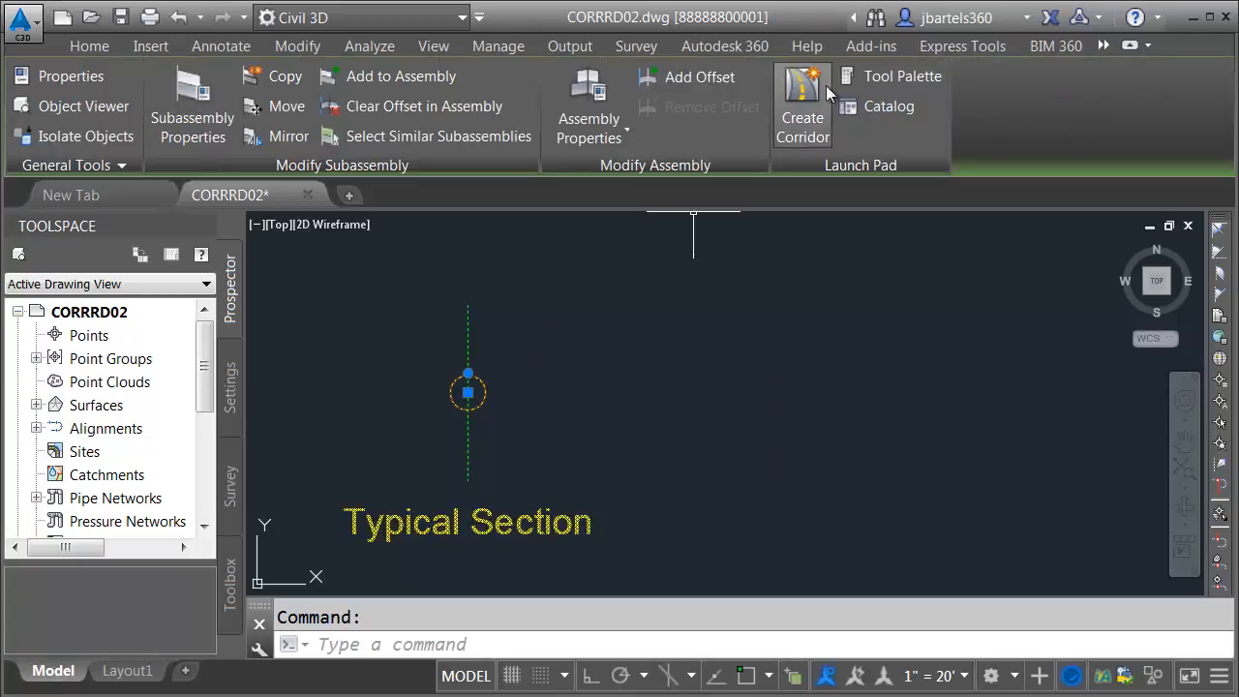
{"action": "left_click", "coordinate": [882, 76]}
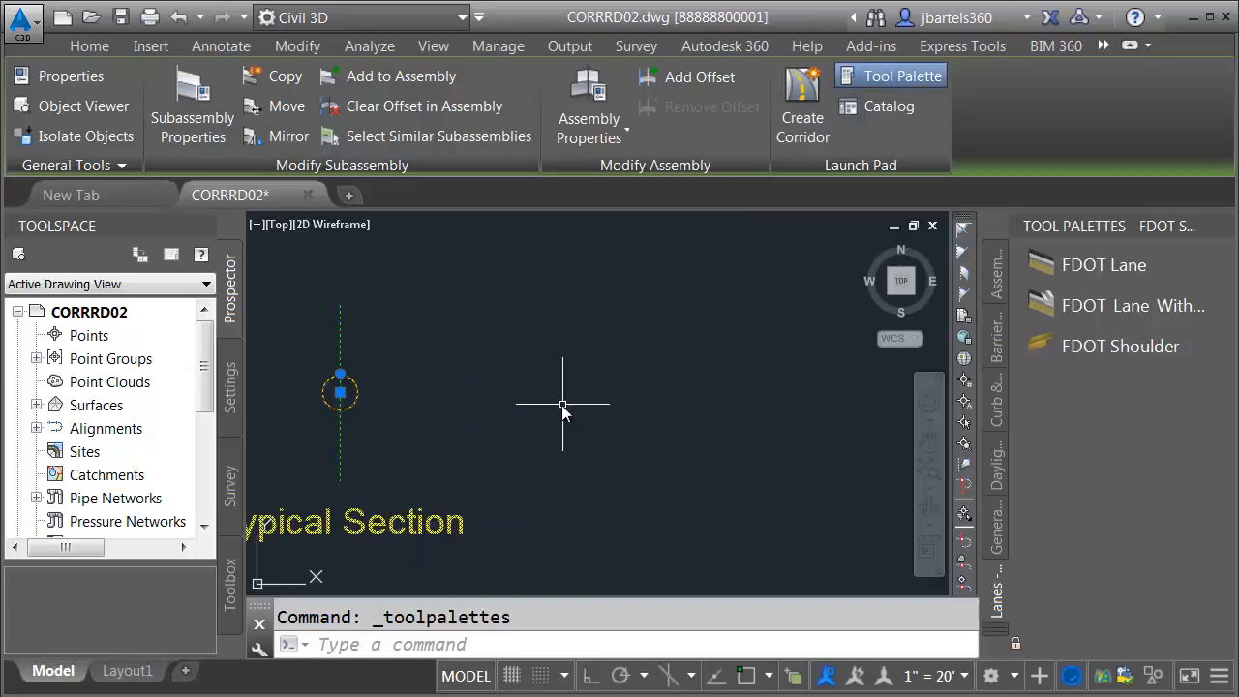
{"action": "middle_click_drag", "start_coordinate": [511, 410], "coordinate": [624, 412]}
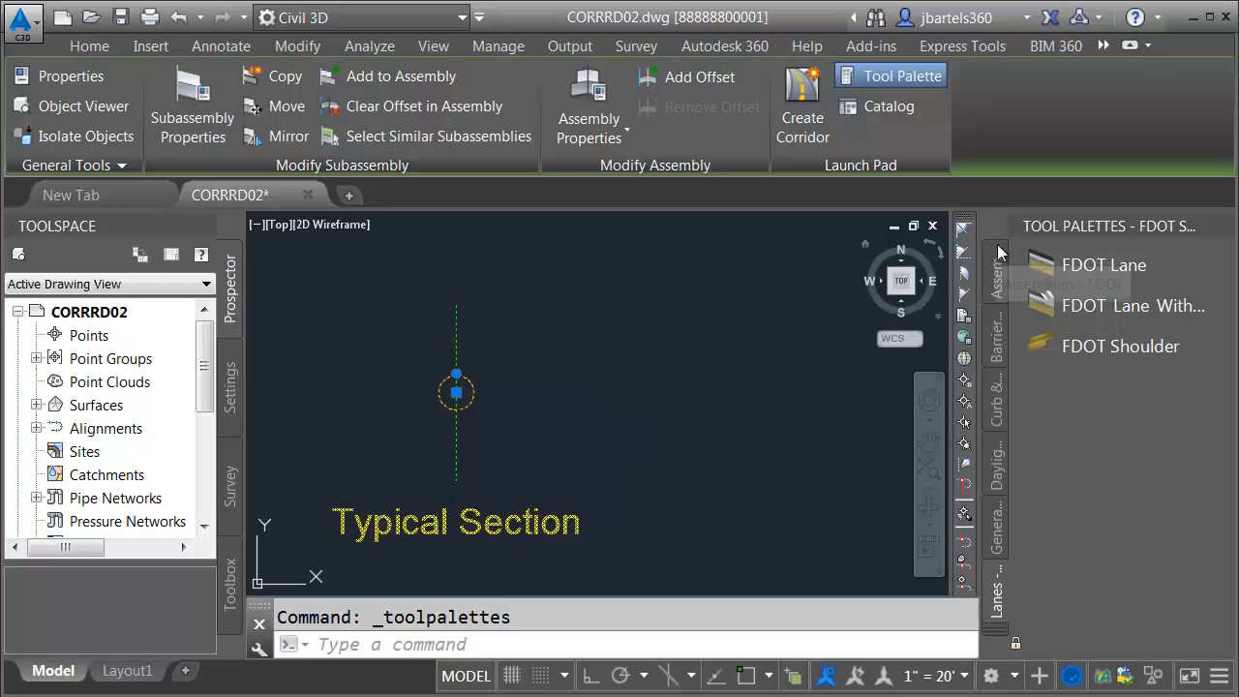
{"action": "right_click", "coordinate": [1051, 224]}
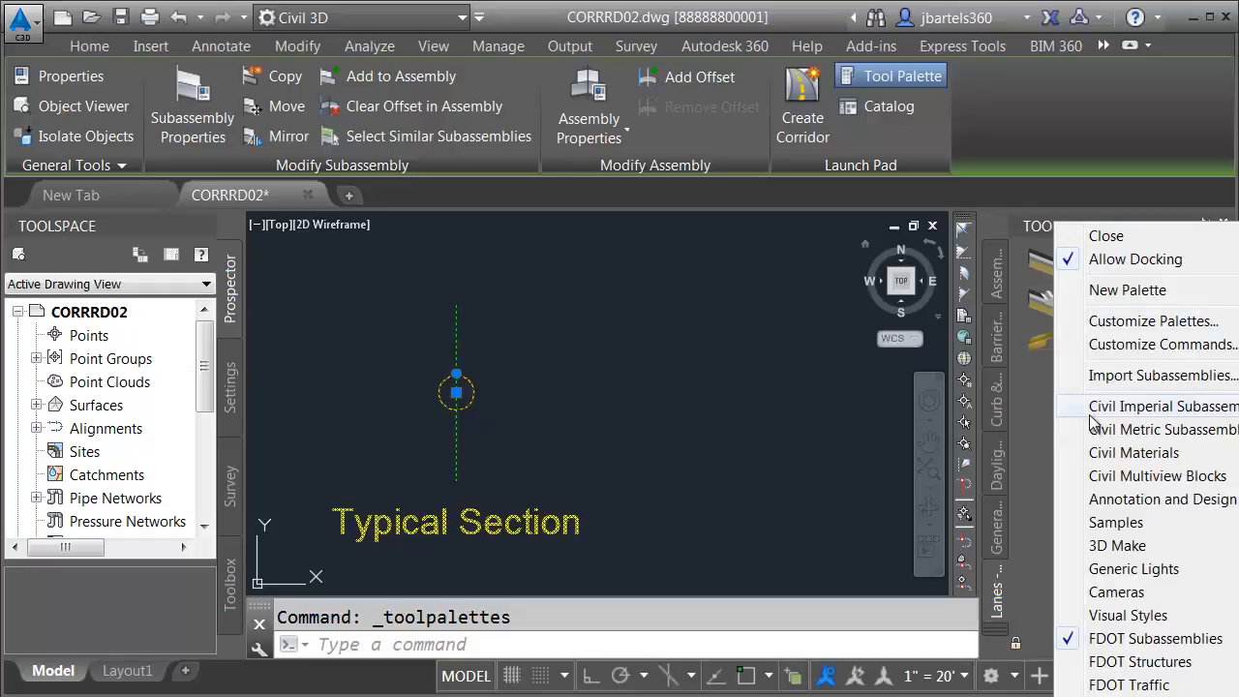
{"action": "left_click", "coordinate": [1118, 641]}
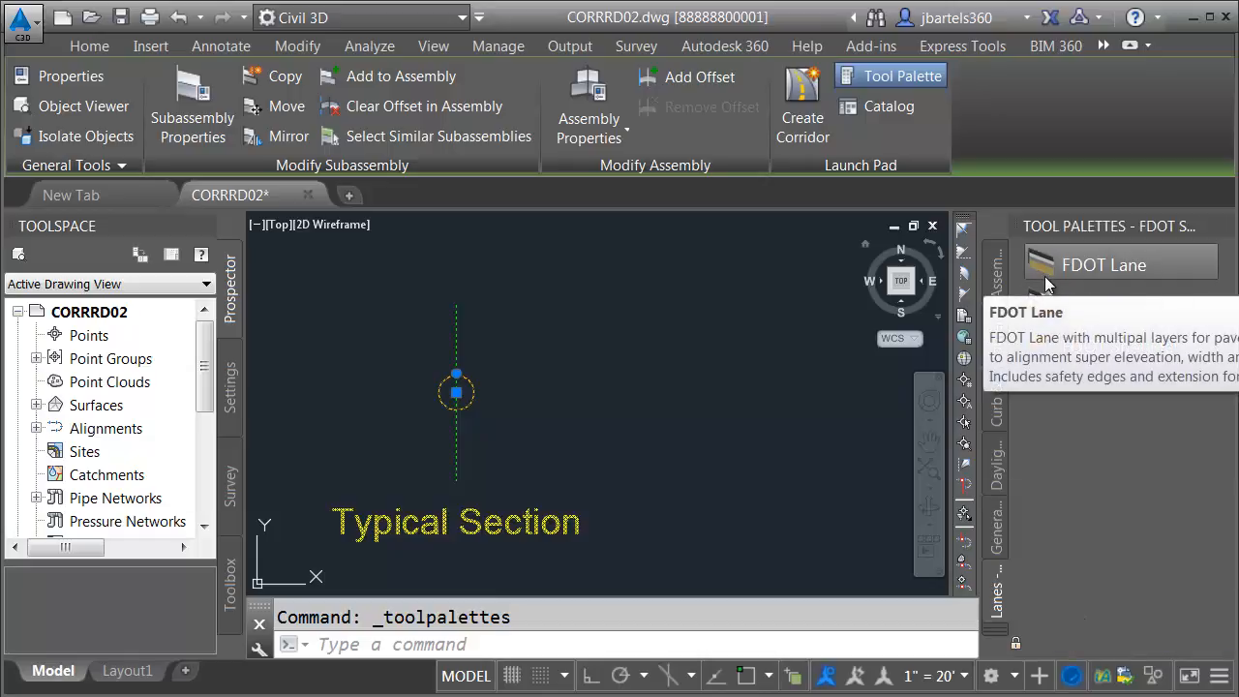
Step: Switch the tool palettes to the Civil Imperial Subassemblies and back to the FDOT Subassemblies
{"action": "right_click", "coordinate": [1041, 227]}
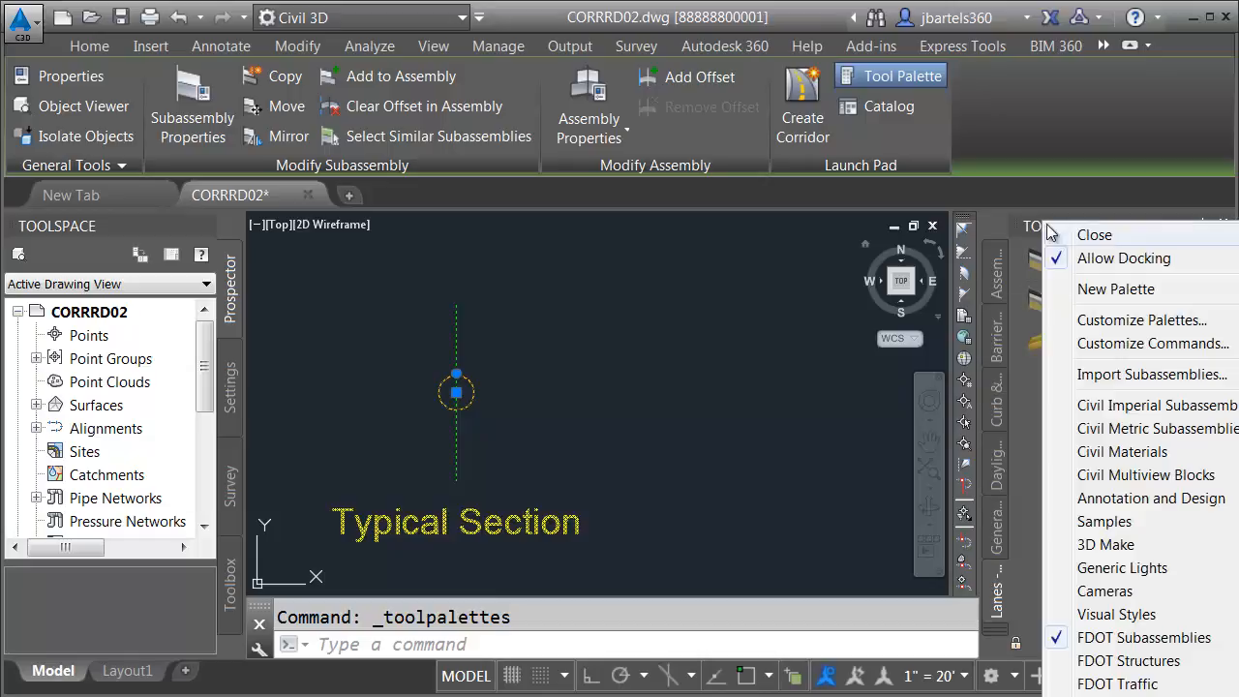
{"action": "left_click", "coordinate": [1091, 415]}
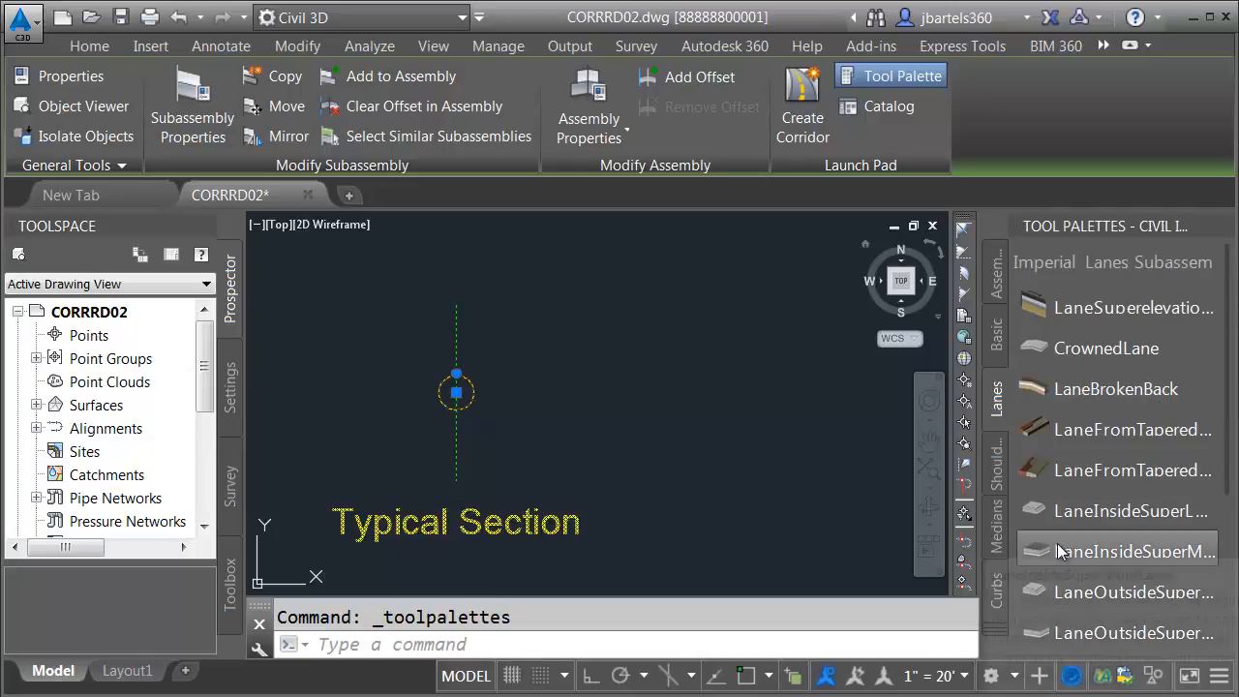
{"action": "right_click", "coordinate": [1036, 232]}
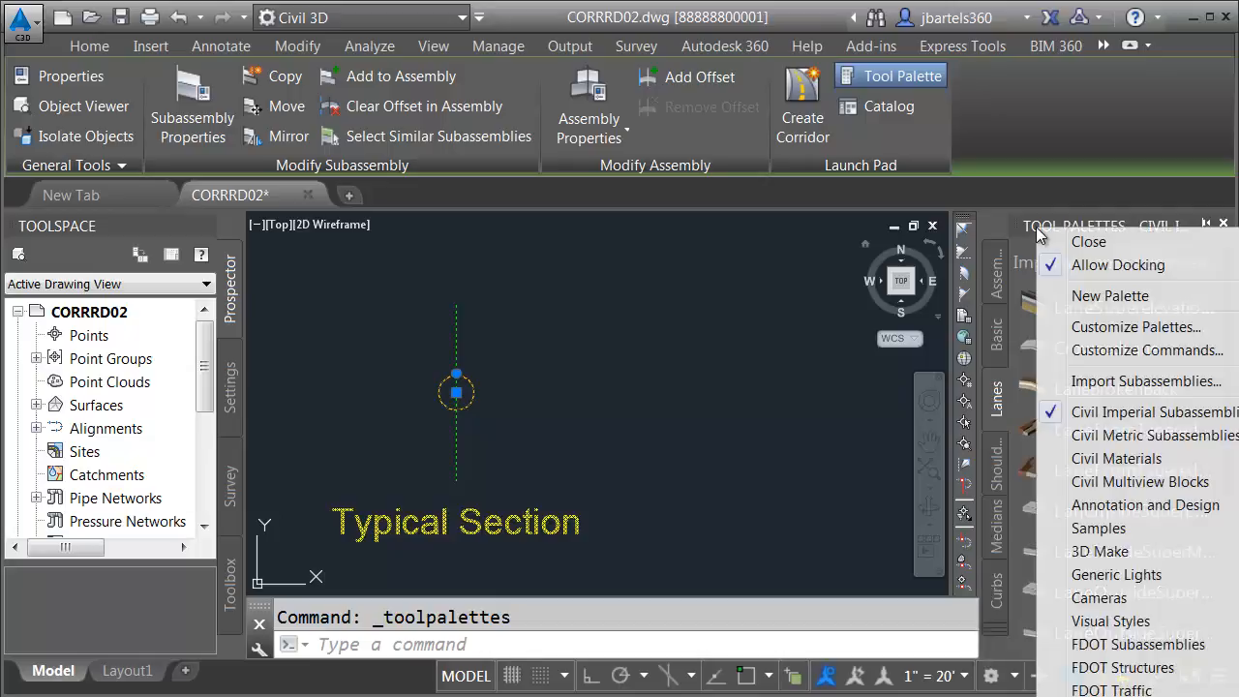
{"action": "left_click", "coordinate": [1104, 644]}
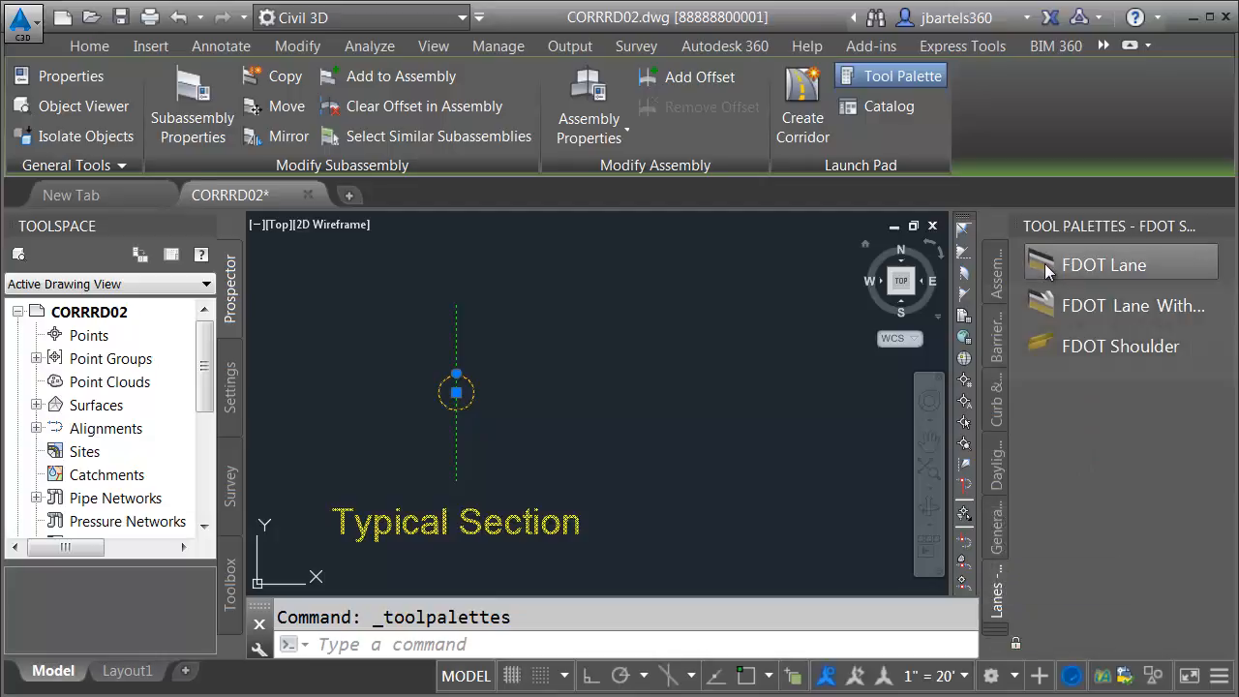
Step: Start the FDOT Lane subassembly and anchor its Properties palette as a collapsed strip beside the Toolspace
{"action": "left_click", "coordinate": [1044, 263]}
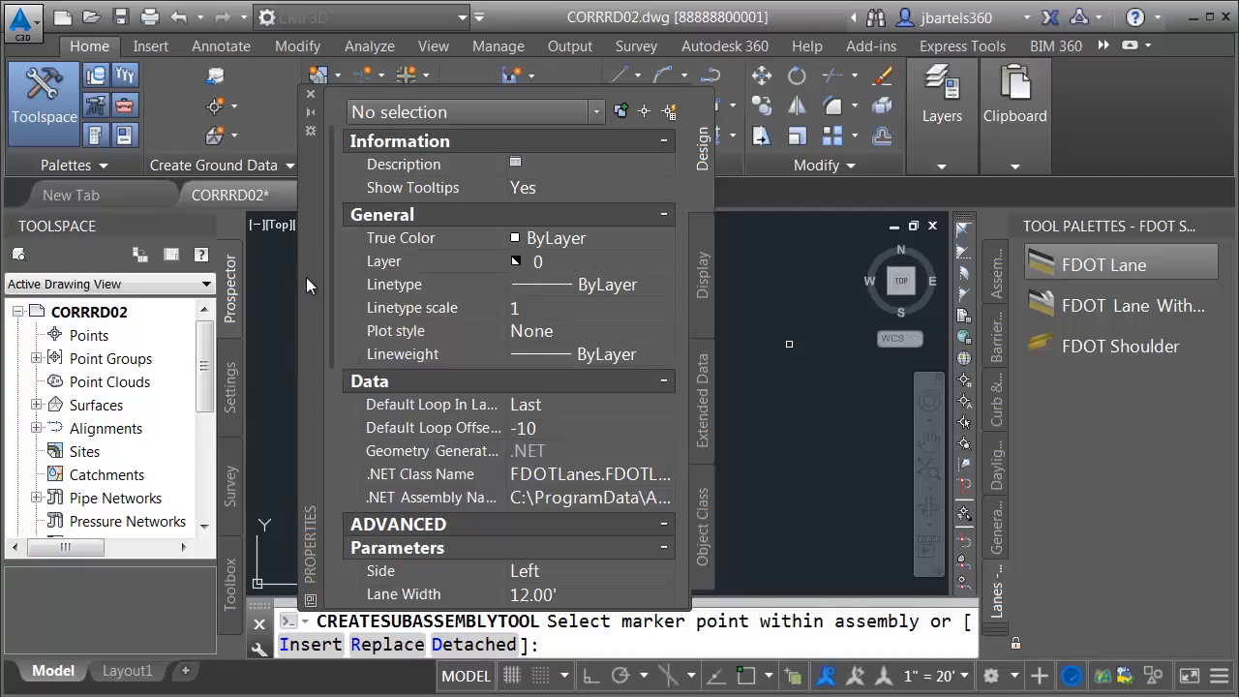
{"action": "right_click", "coordinate": [314, 249]}
{"action": "left_click", "coordinate": [328, 368]}
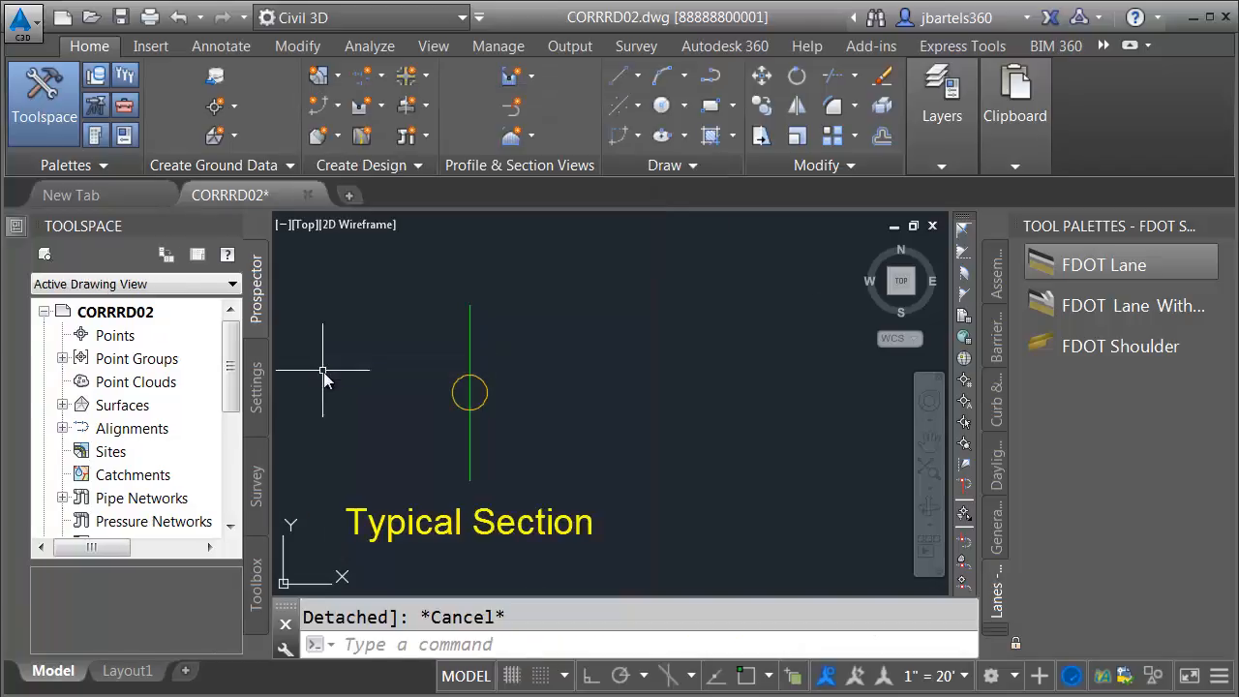
Step: Switch the anchored Properties palette strip to Text only and back to Icons only
{"action": "mouse_move", "coordinate": [15, 243]}
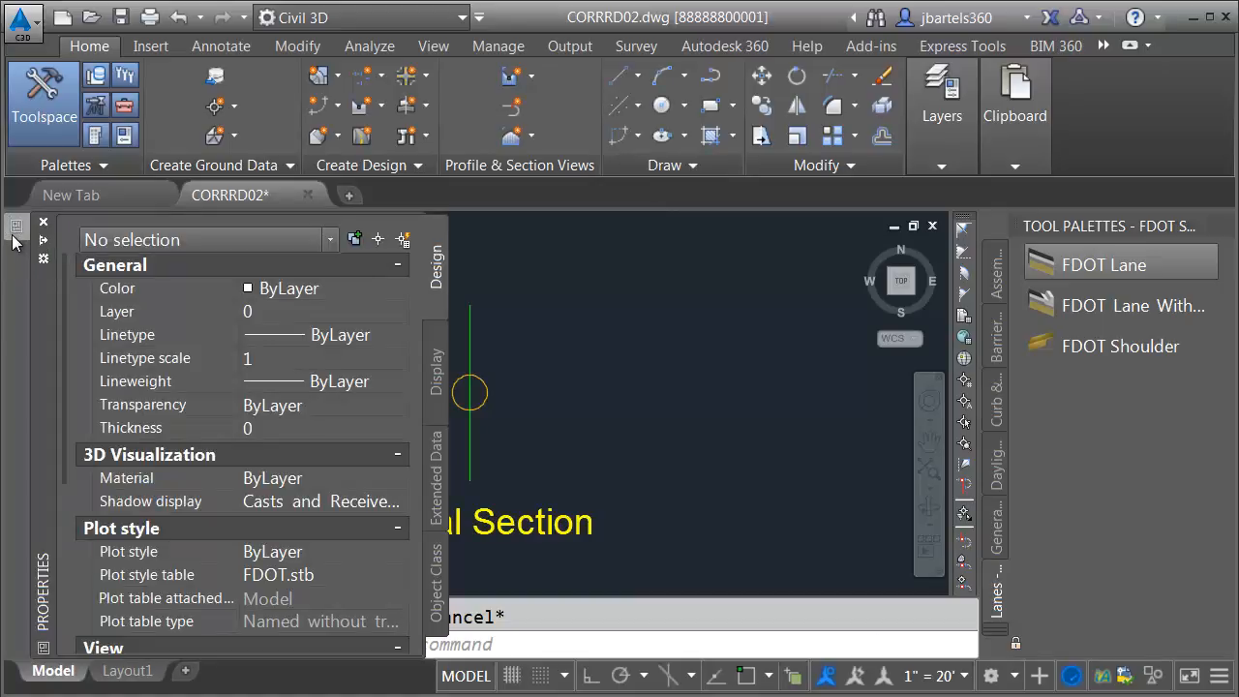
{"action": "right_click", "coordinate": [12, 300]}
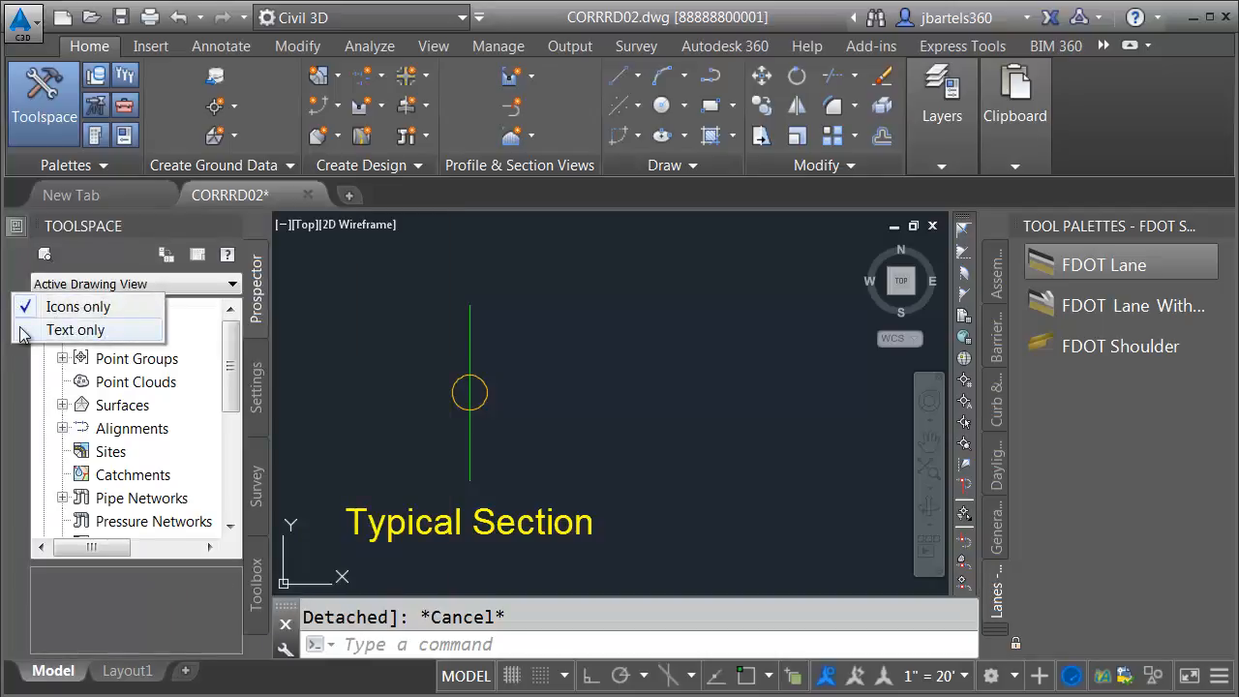
{"action": "left_click", "coordinate": [30, 331]}
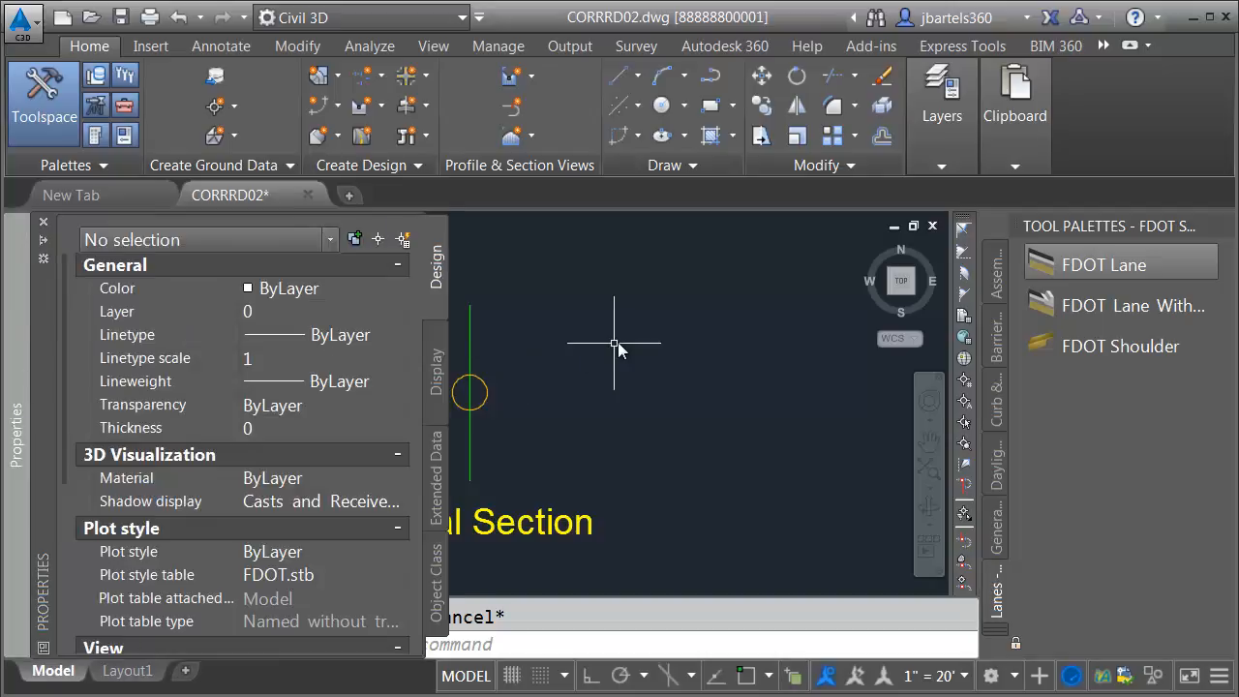
{"action": "right_click", "coordinate": [14, 378]}
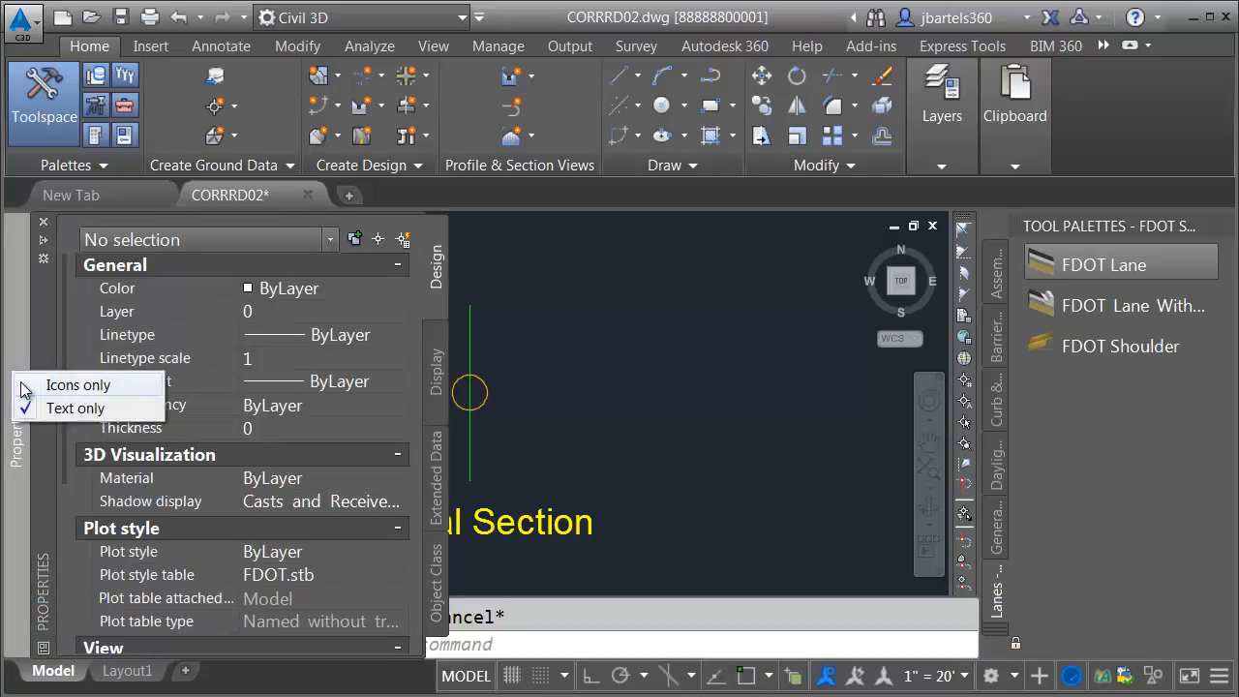
{"action": "left_click", "coordinate": [24, 387]}
{"action": "mouse_move", "coordinate": [16, 240]}
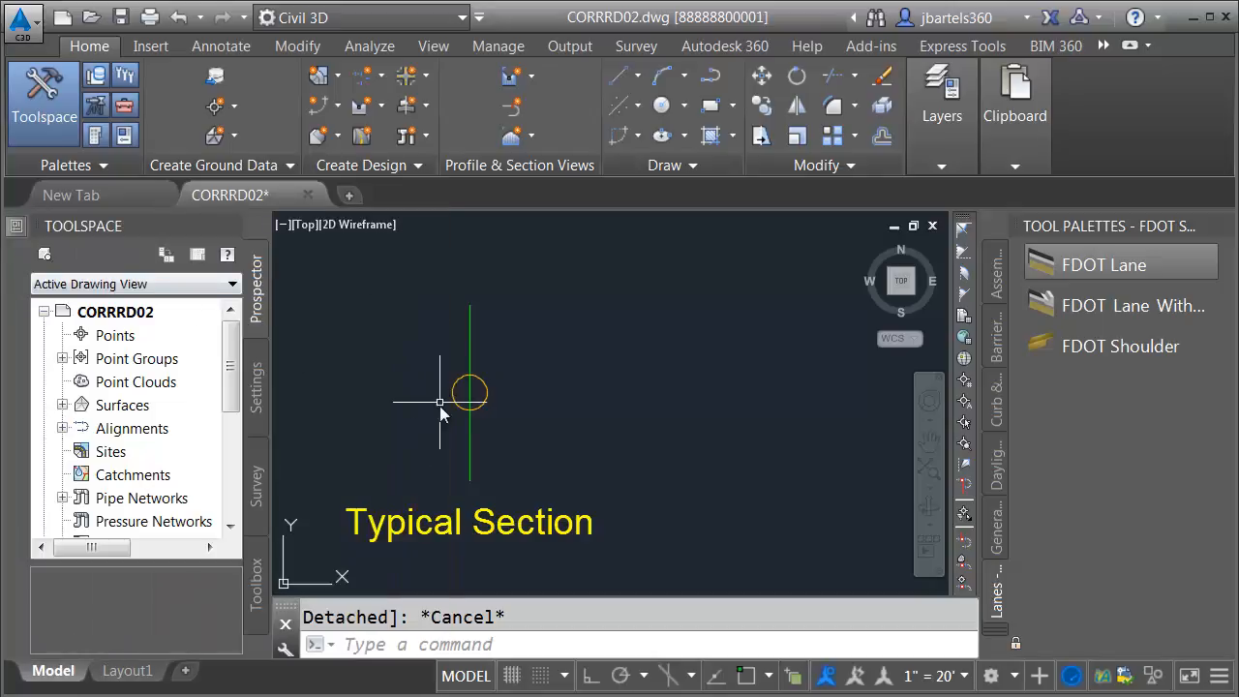
Step: Add an FDOT Lane subassembly with side Left, 12.00' lane width and -2.00% slope to the Typical Section assembly baseline
{"action": "middle_click_drag", "start_coordinate": [407, 434], "coordinate": [428, 432]}
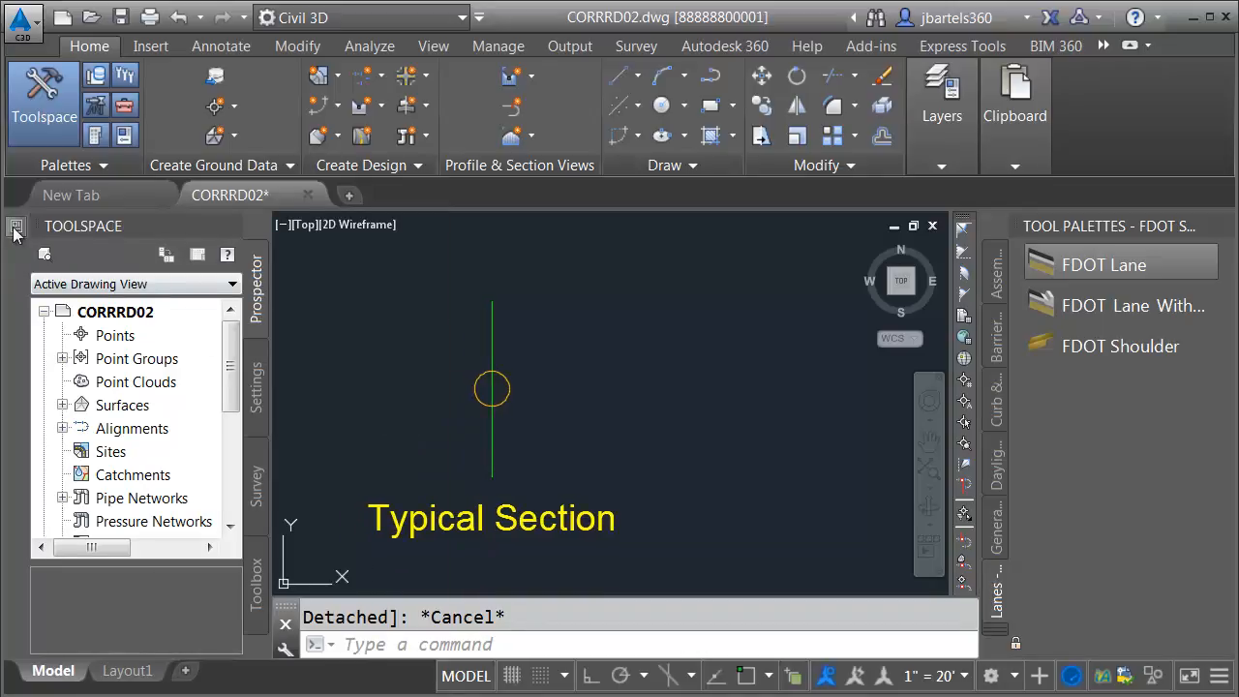
{"action": "mouse_move", "coordinate": [16, 232]}
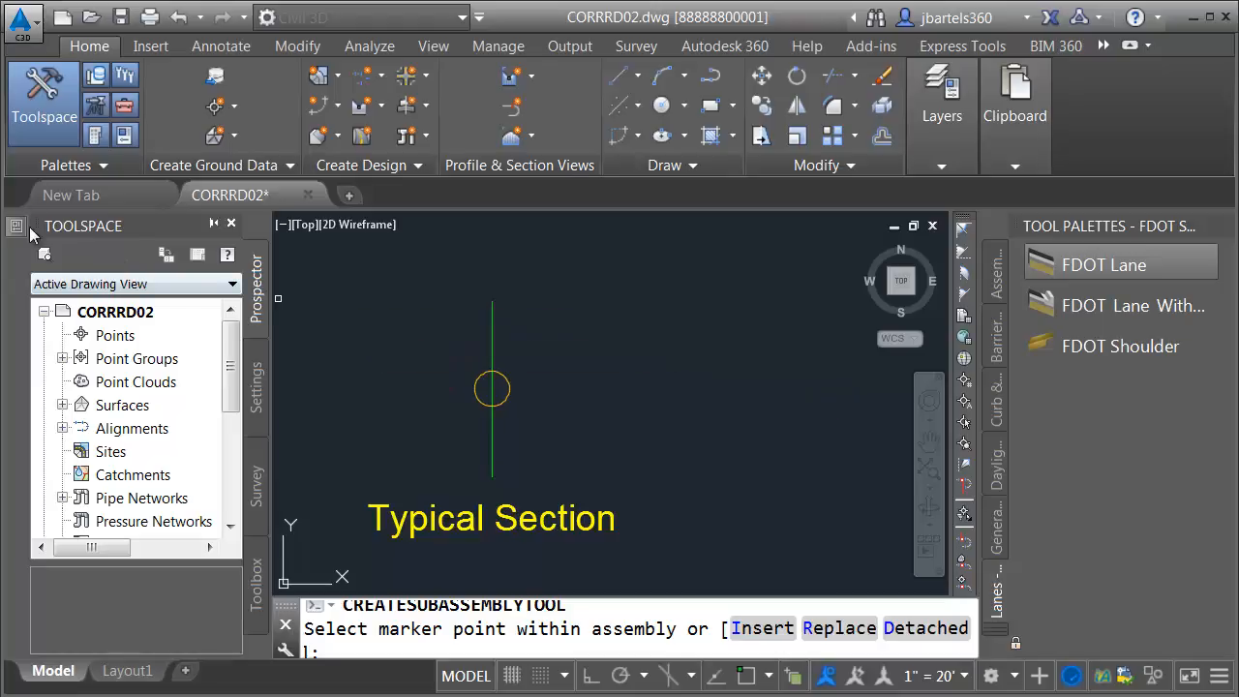
{"action": "left_click_drag", "start_coordinate": [63, 275], "coordinate": [60, 435]}
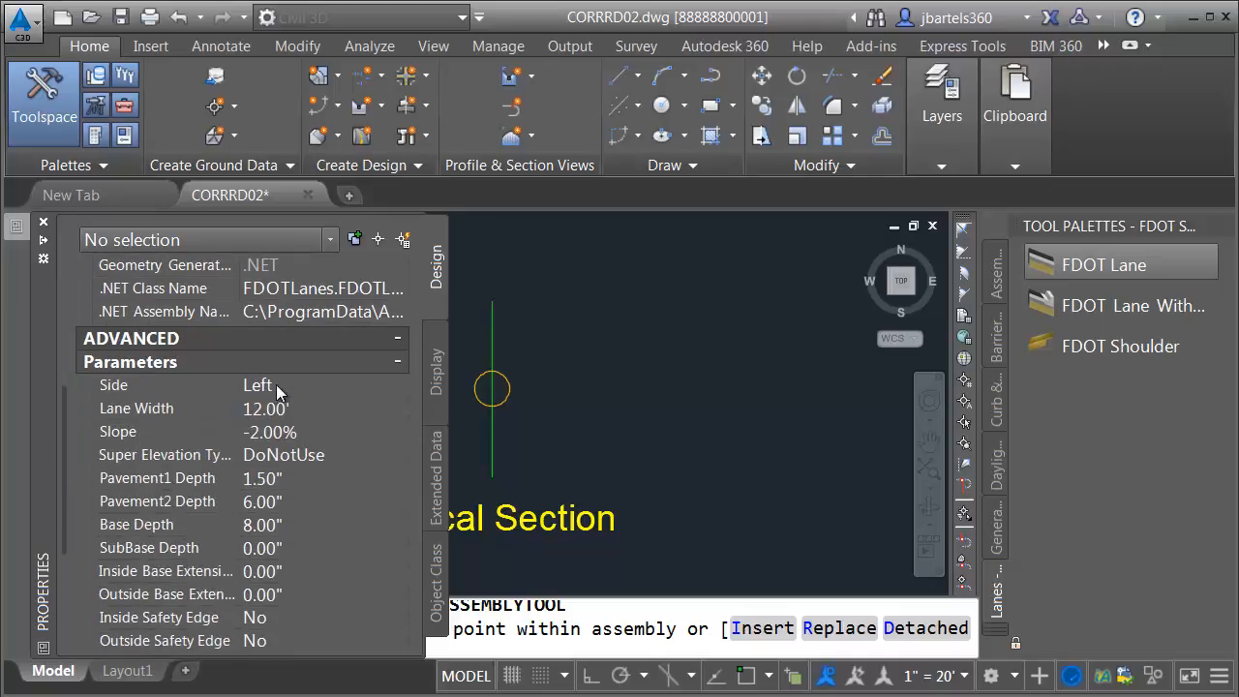
{"action": "left_click", "coordinate": [490, 385]}
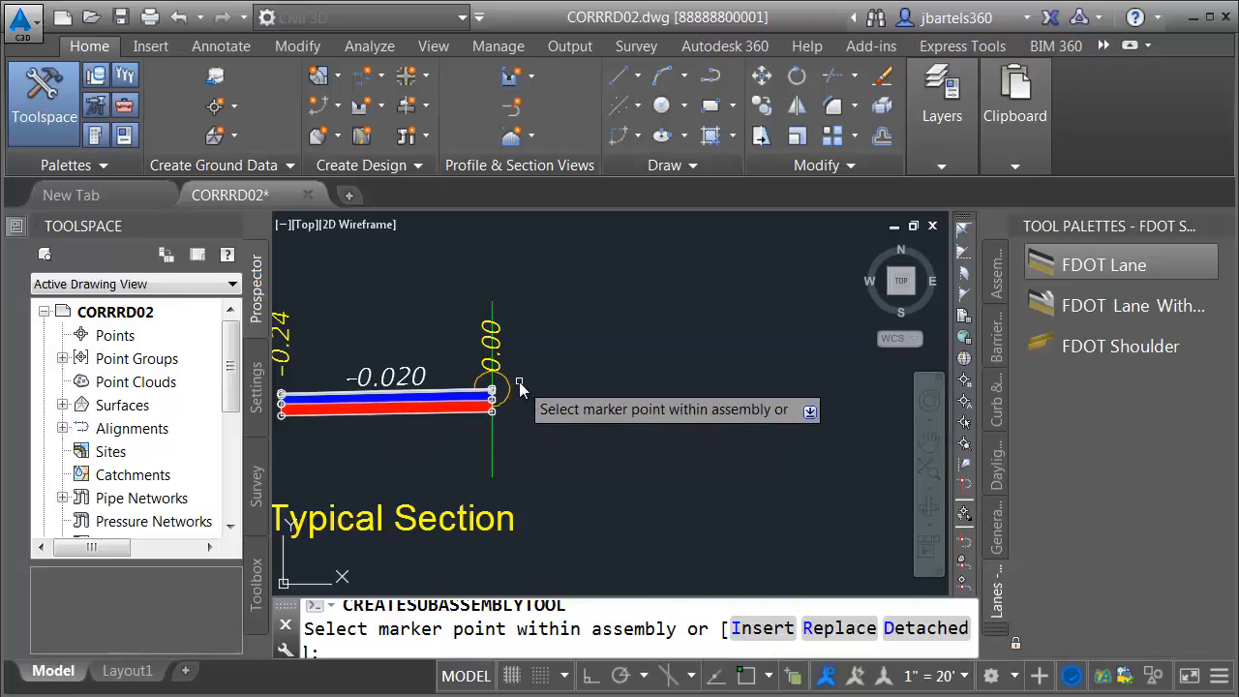
Step: Add a 12.00' wide FDOT Lane subassembly at -2.00% slope on the right side of the Typical Section baseline and end the command
{"action": "left_click", "coordinate": [504, 385]}
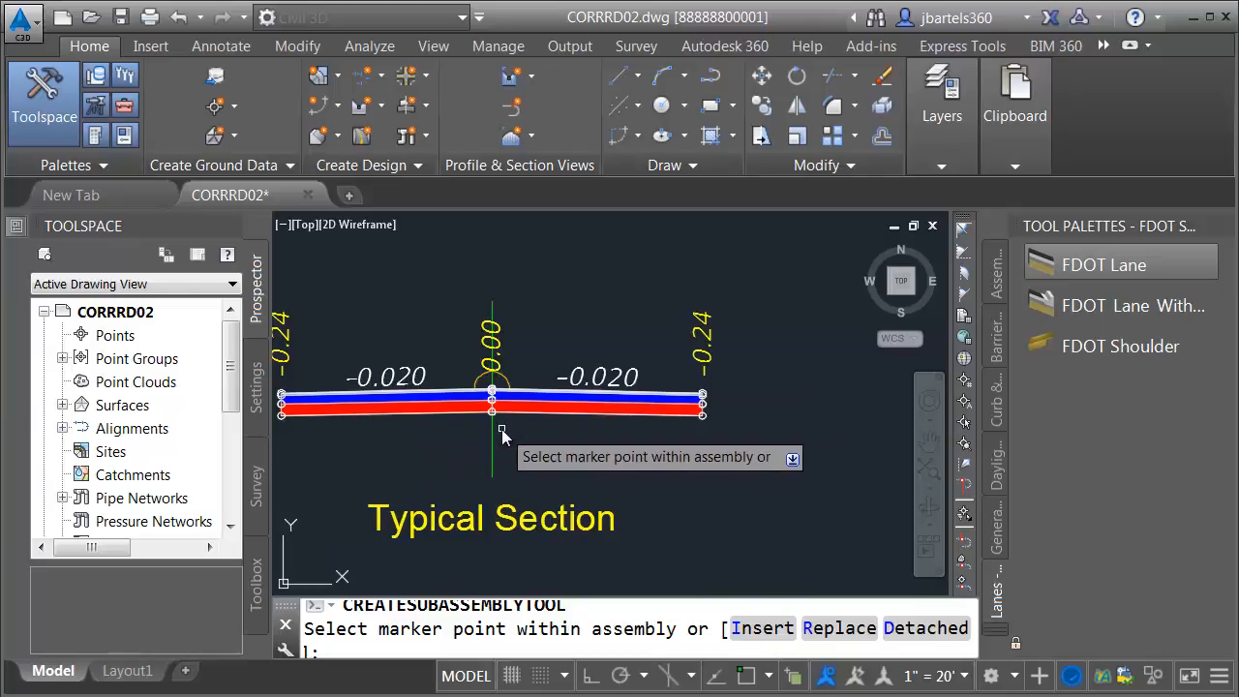
{"action": "middle_click_drag", "start_coordinate": [555, 445], "coordinate": [606, 448]}
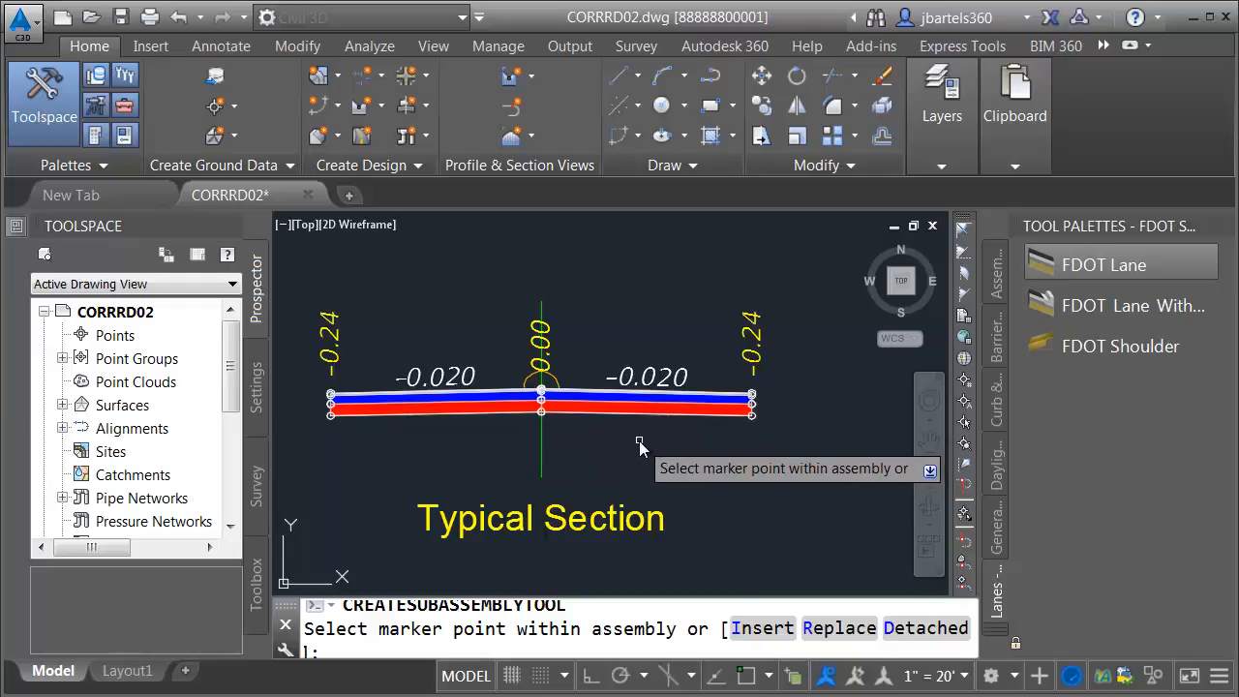
{"action": "key", "text": "Escape"}
{"action": "middle_click_drag", "start_coordinate": [638, 443], "coordinate": [666, 443]}
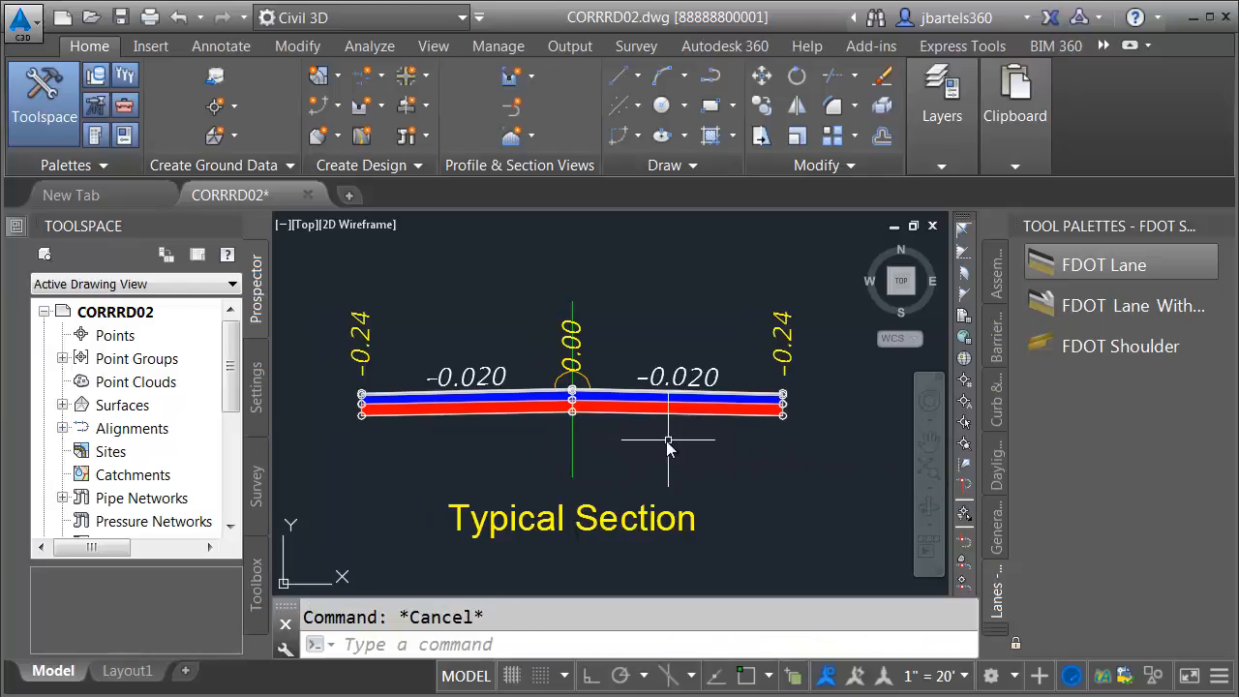
Step: Review the right lane subassembly's general, data and design parameters in its properties, then clear the selection
{"action": "left_click", "coordinate": [652, 417]}
{"action": "left_click", "coordinate": [653, 416]}
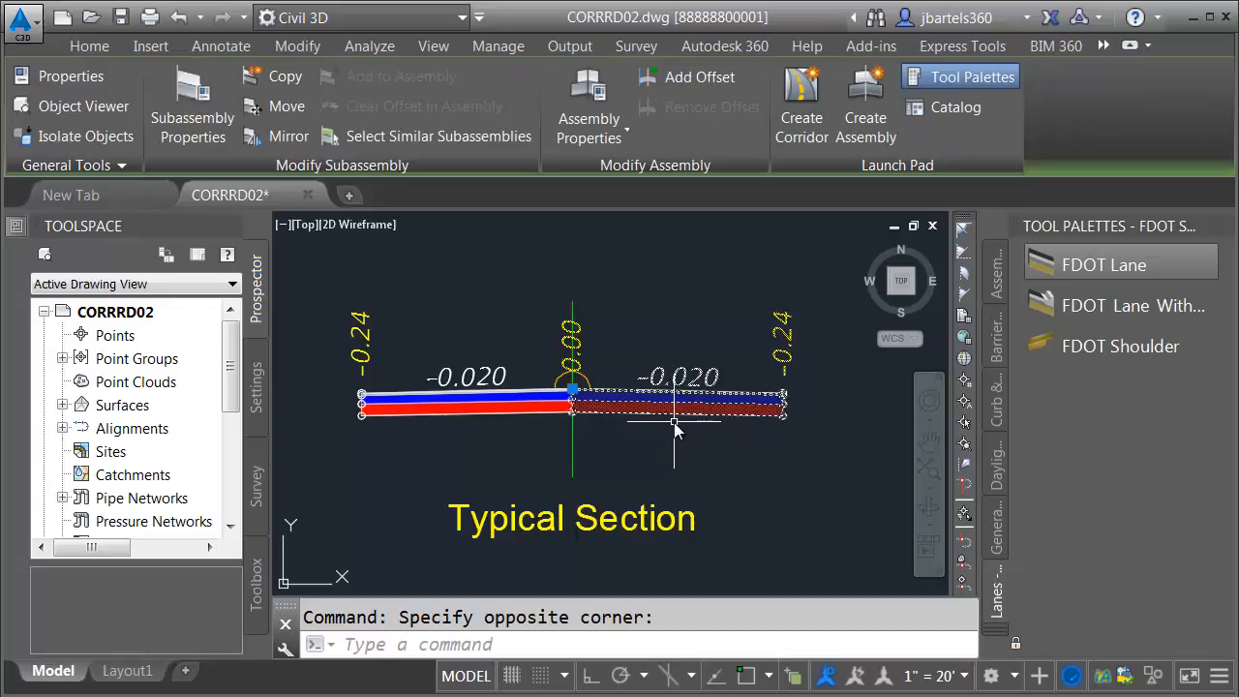
{"action": "mouse_move", "coordinate": [29, 240]}
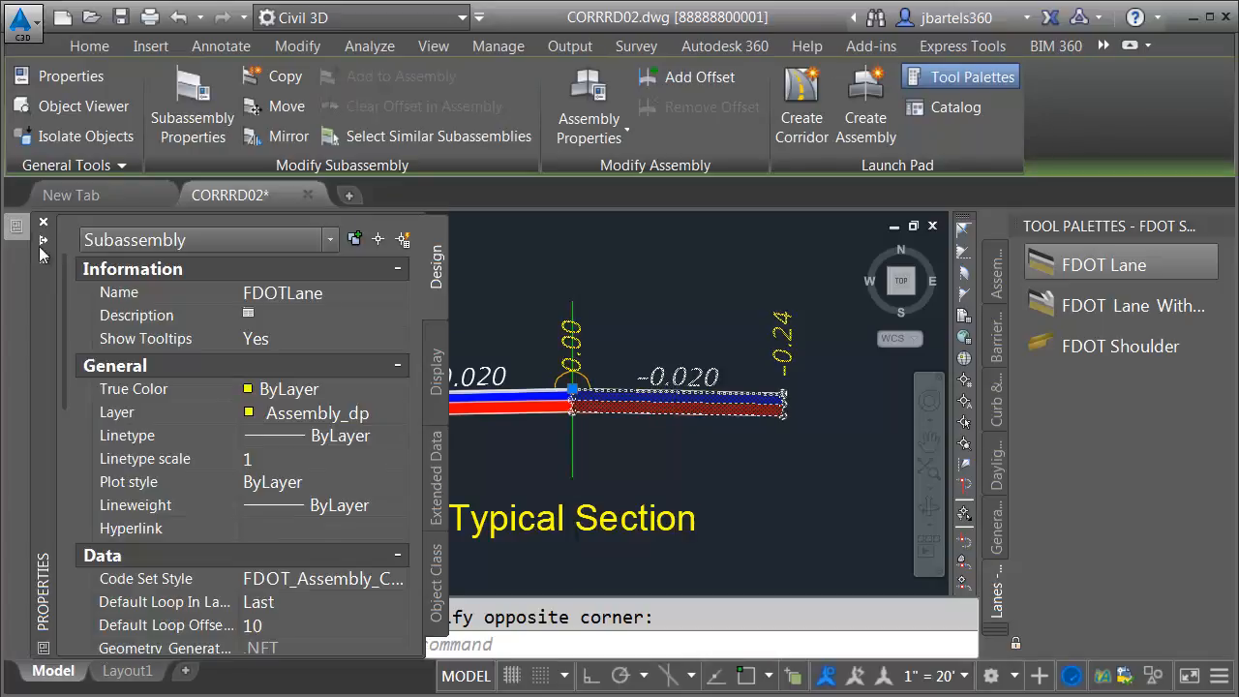
{"action": "left_click_drag", "start_coordinate": [63, 269], "coordinate": [66, 473]}
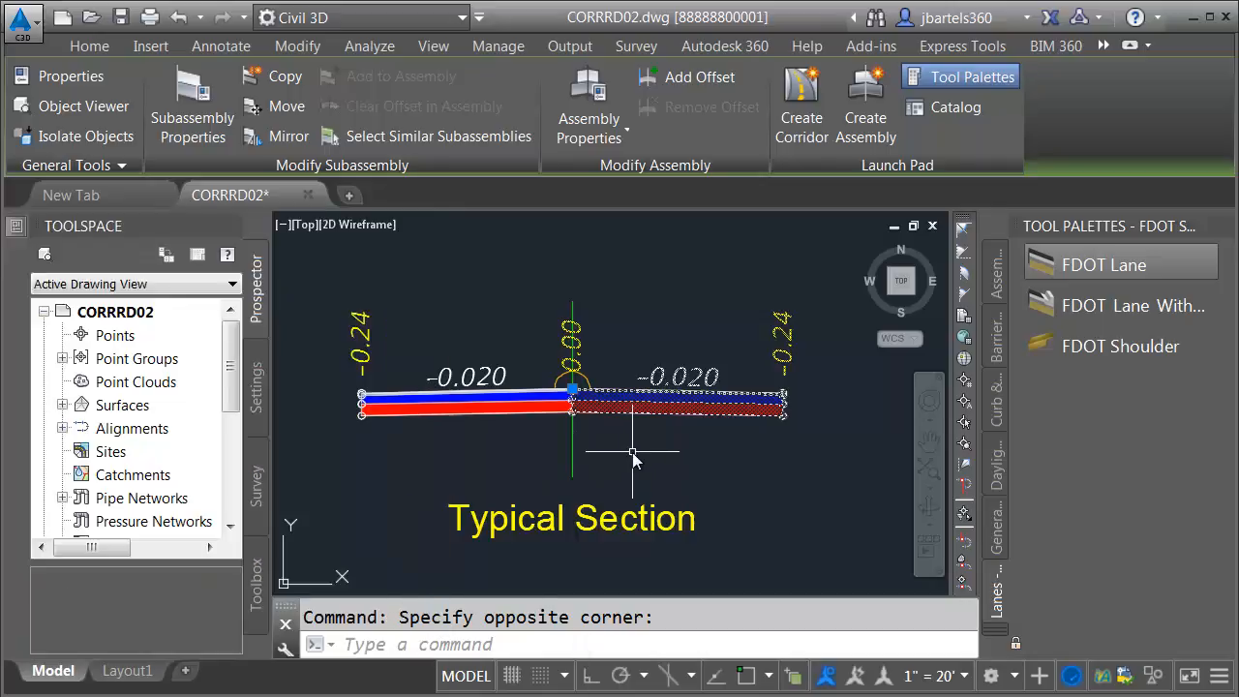
{"action": "key", "text": "Escape"}
{"action": "middle_click_drag", "start_coordinate": [639, 443], "coordinate": [683, 450]}
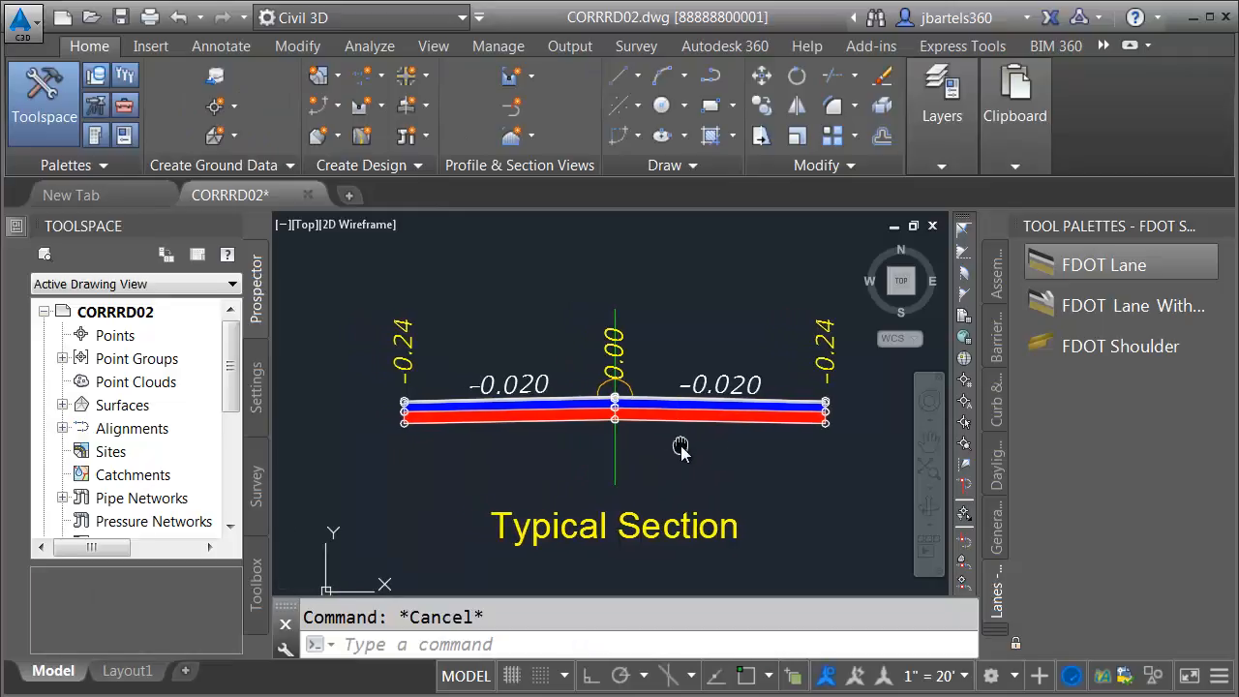
Step: Select both lane subassemblies together and set their Pavement2 Depth to 1.50"
{"action": "left_click", "coordinate": [724, 442]}
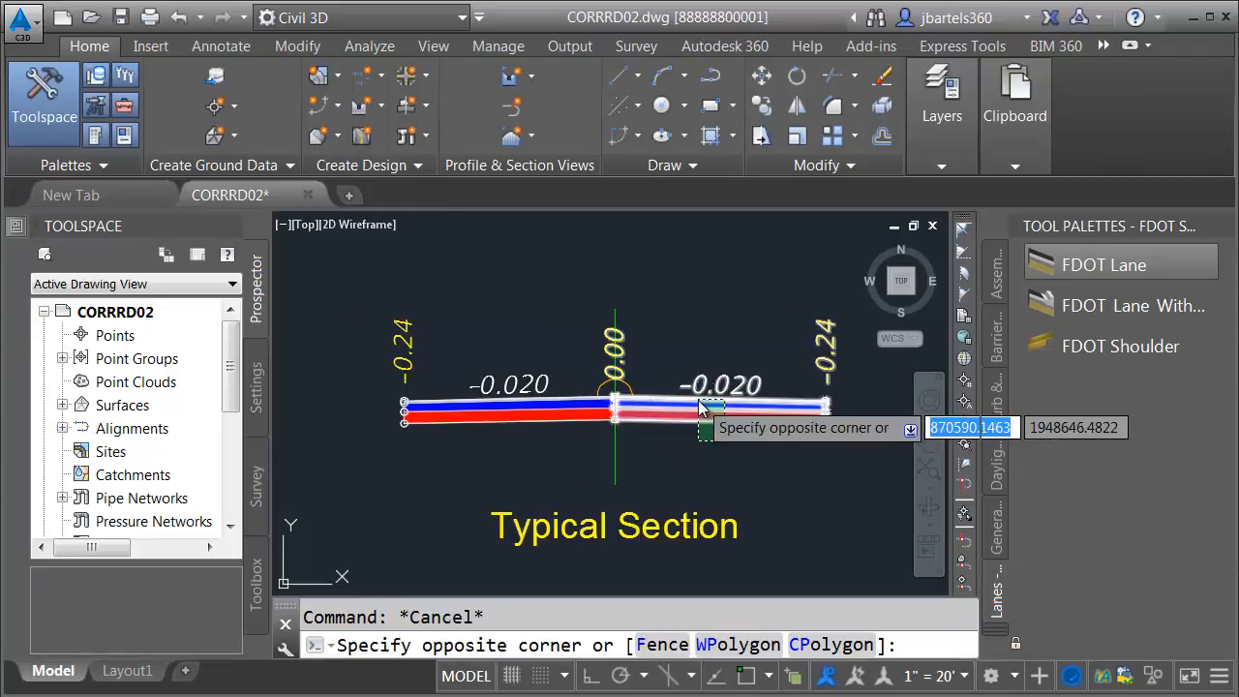
{"action": "left_click", "coordinate": [567, 442]}
{"action": "left_click", "coordinate": [523, 415]}
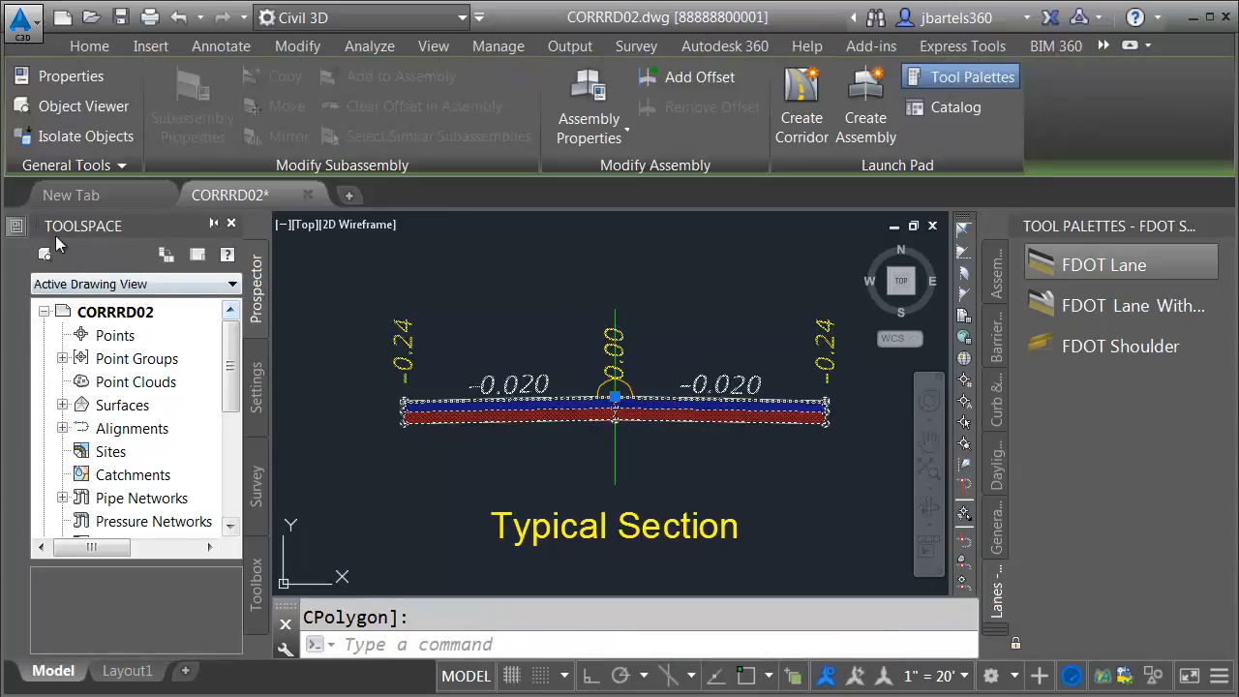
{"action": "key", "text": "ctrl+1"}
{"action": "left_click_drag", "start_coordinate": [58, 264], "coordinate": [62, 447]}
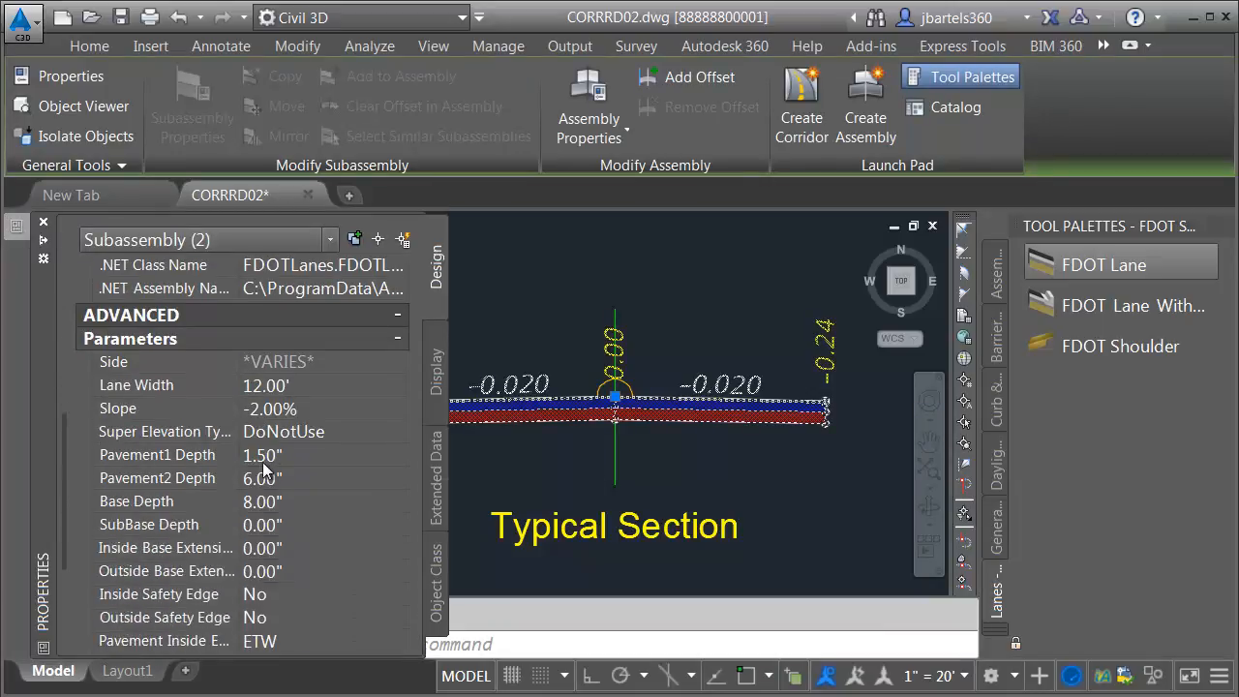
{"action": "left_click", "coordinate": [279, 482]}
{"action": "type", "text": "1.5"}
{"action": "key", "text": "Tab"}
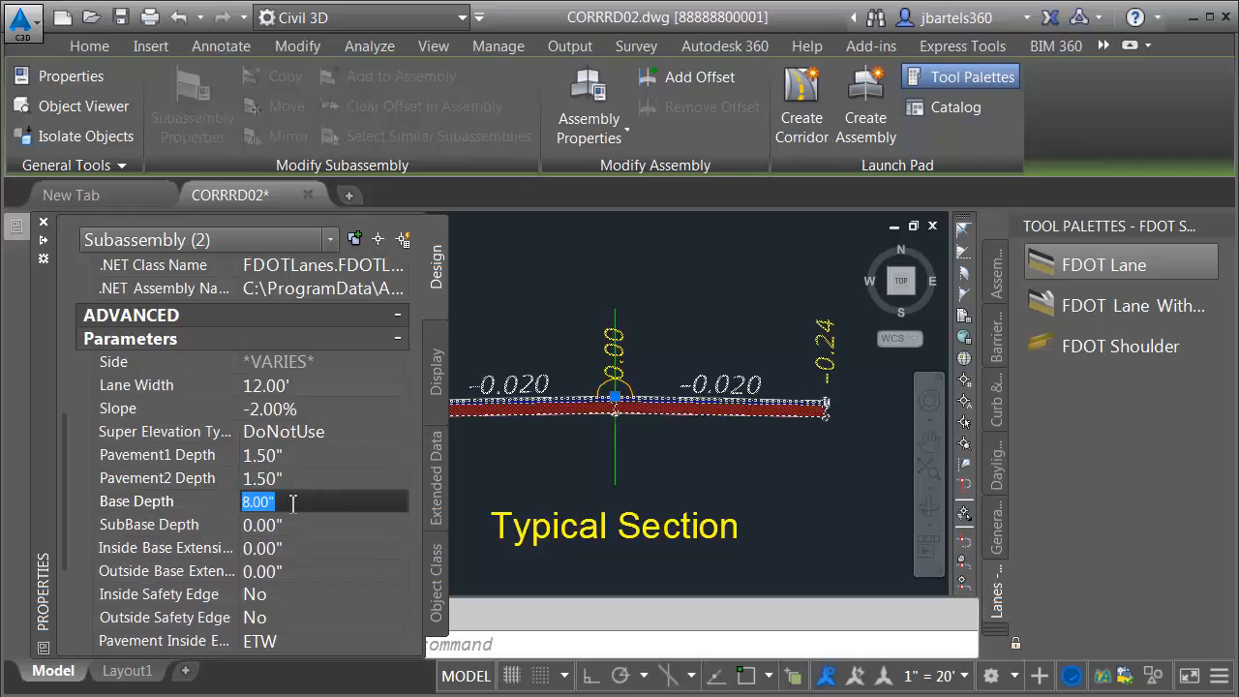
Step: Set the Base Depth of both lanes to 6.00" and their SubBase Depth to 4.00"
{"action": "type", "text": "6"}
{"action": "key", "text": "Tab"}
{"action": "type", "text": "4"}
{"action": "key", "text": "Tab"}
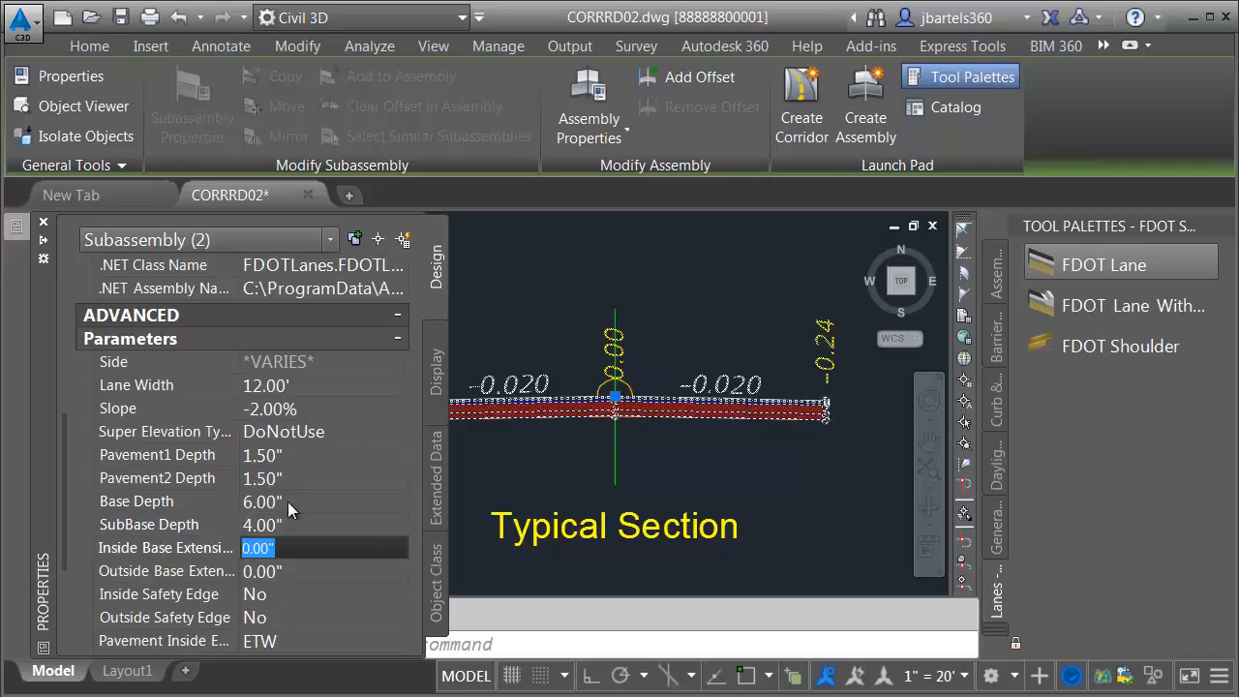
Step: Try a lane width of 5.00' on both lanes, restore it to 12.00' and clear the selection
{"action": "left_click", "coordinate": [264, 386]}
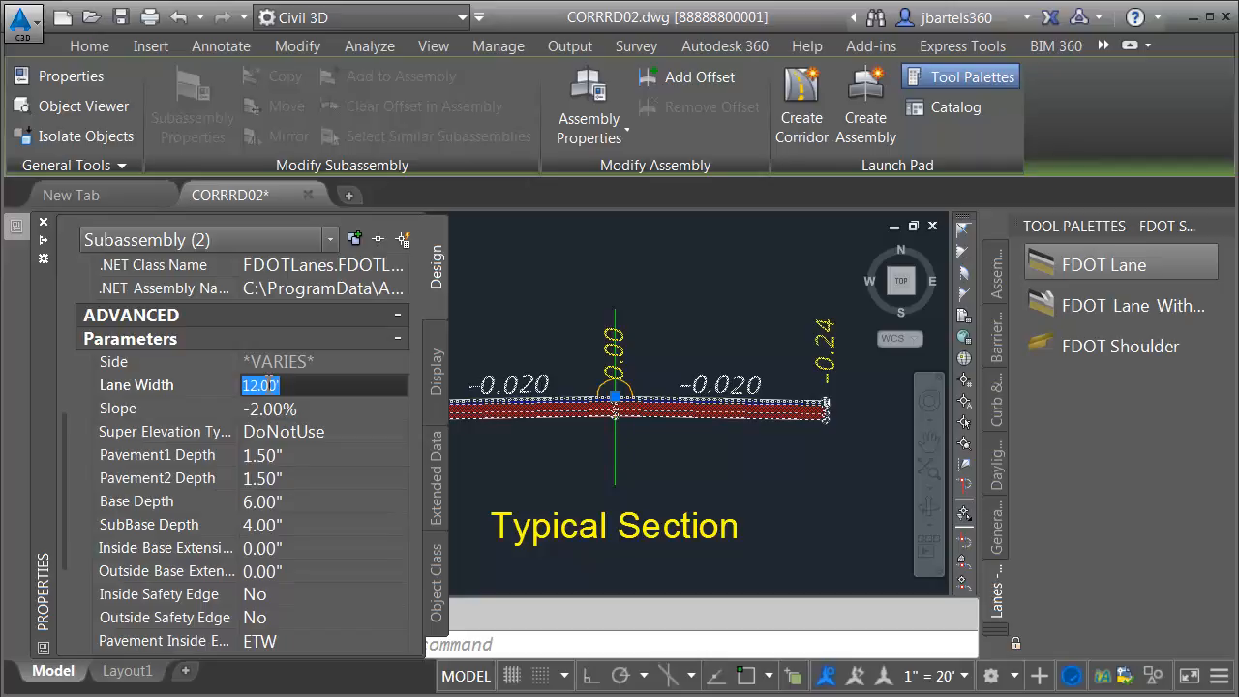
{"action": "type", "text": "5"}
{"action": "key", "text": "Tab"}
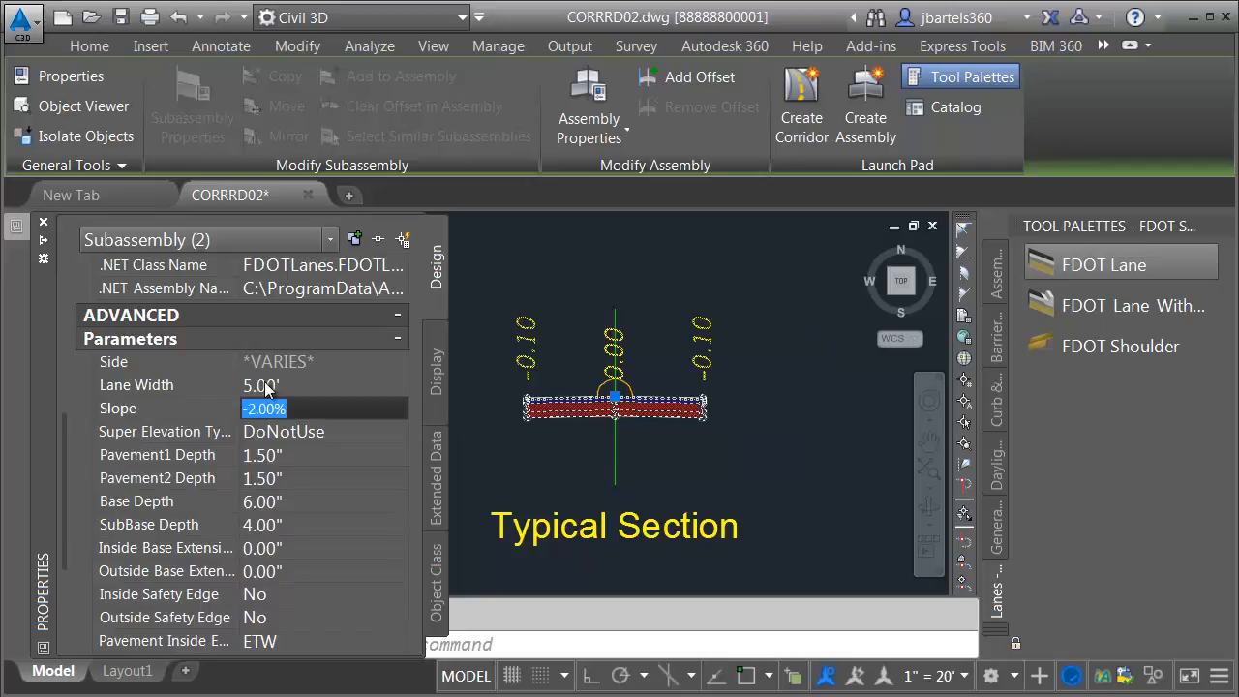
{"action": "left_click", "coordinate": [266, 386]}
{"action": "type", "text": "12"}
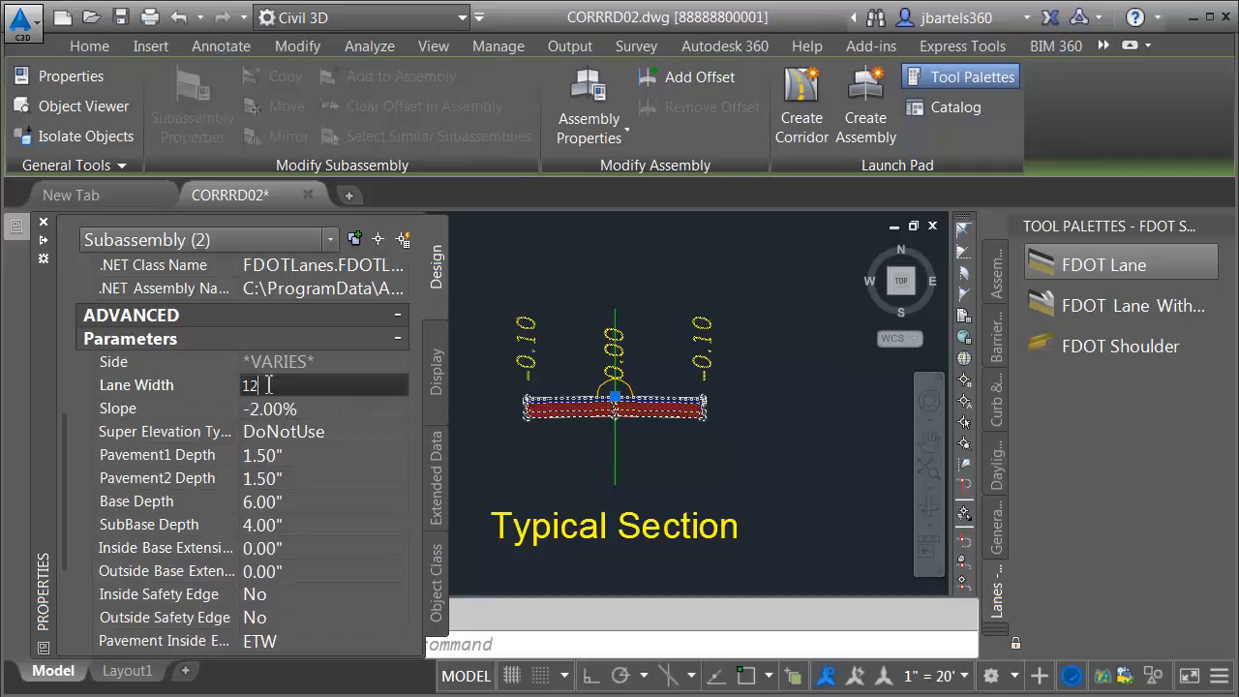
{"action": "key", "text": "Tab"}
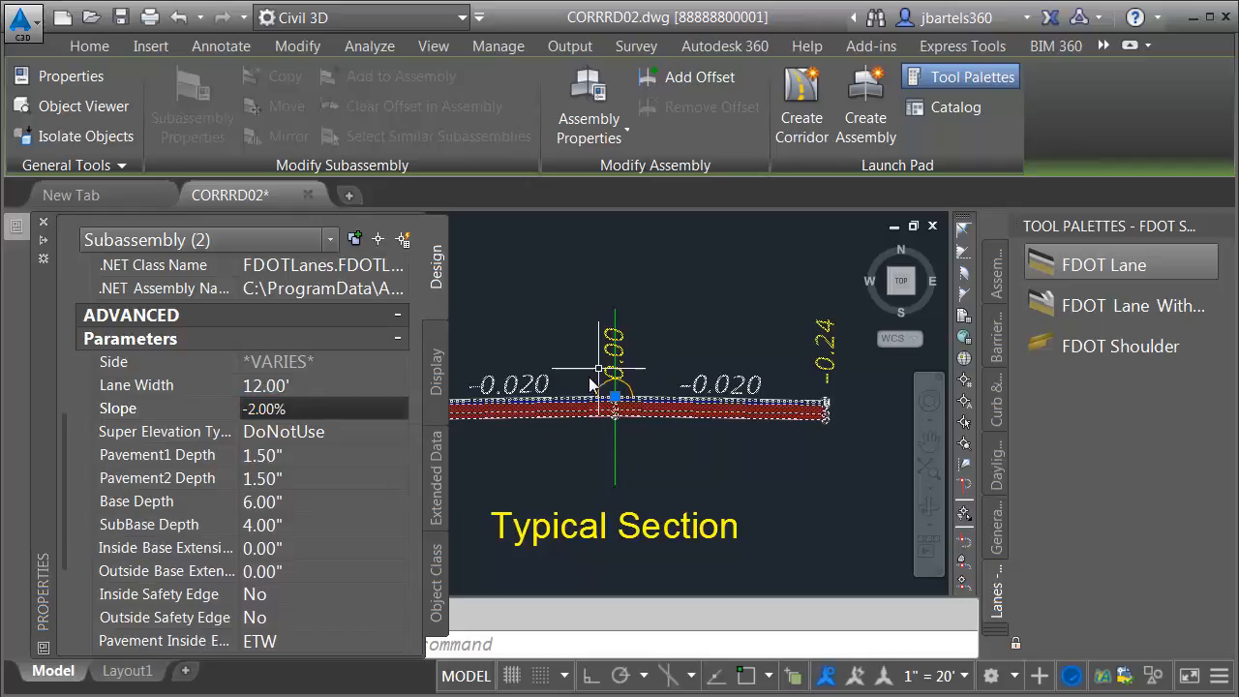
{"action": "key", "text": "ctrl+1"}
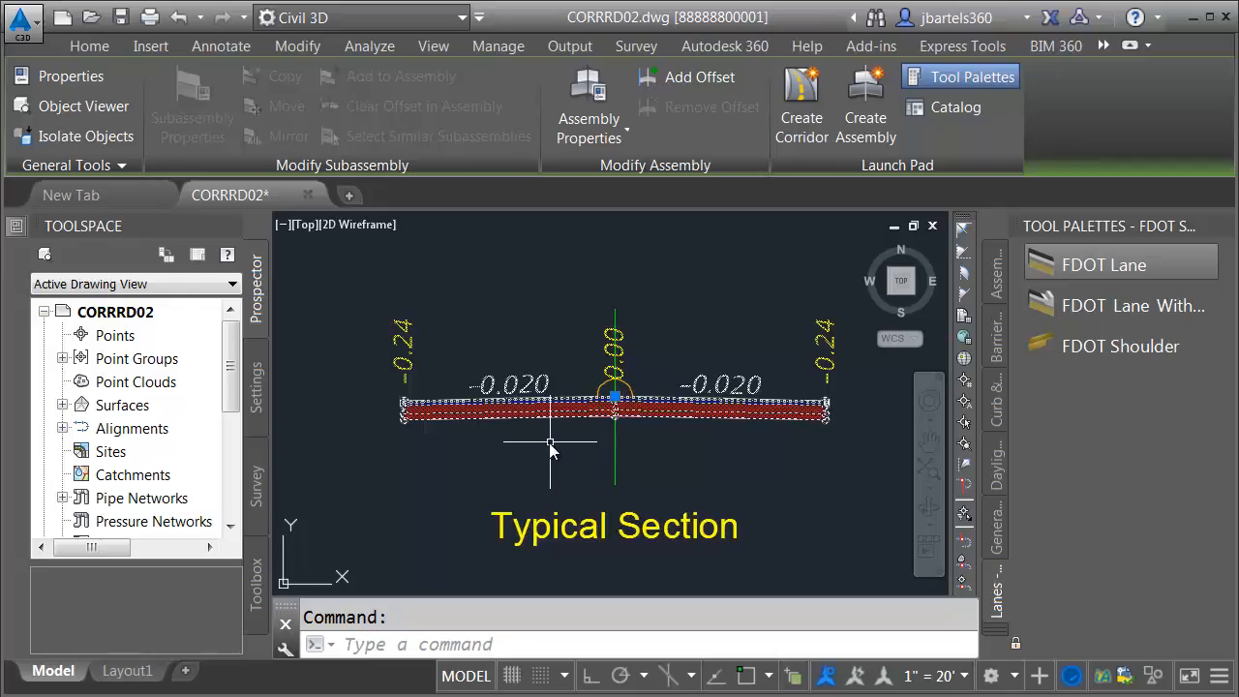
{"action": "key", "text": "Escape"}
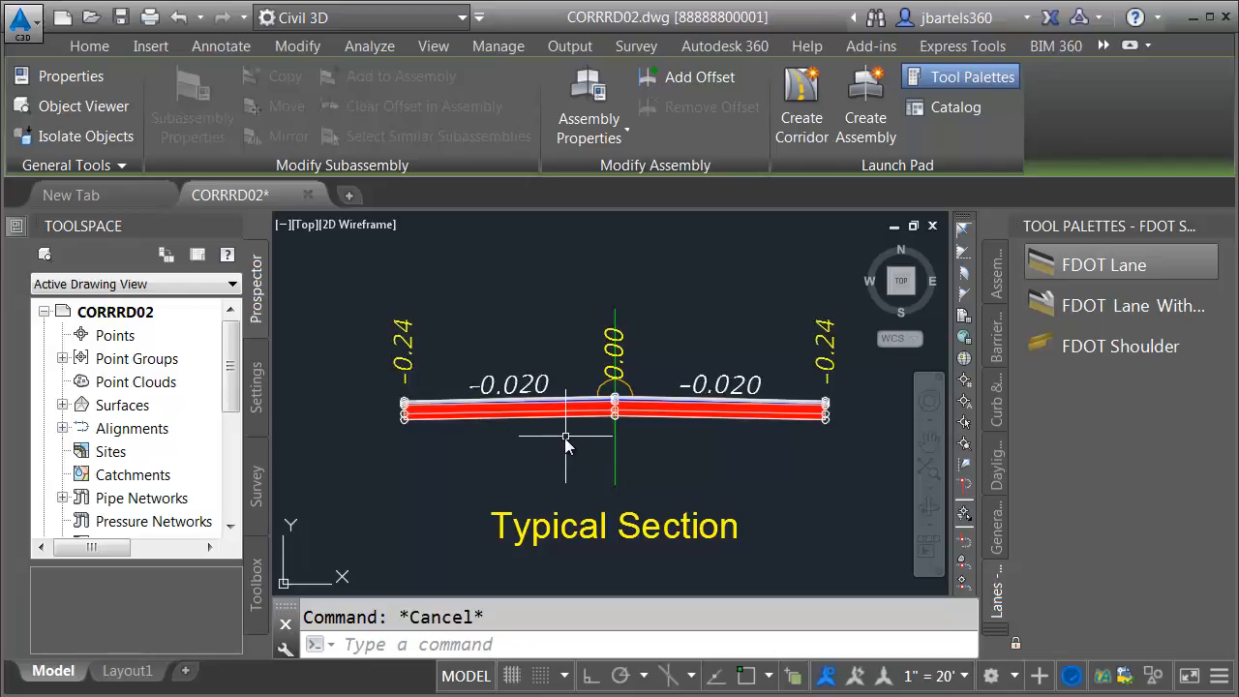
Step: Attach an FDOT Type F Curb subassembly to the top outer marker point of the right lane
{"action": "middle_click_drag", "start_coordinate": [733, 449], "coordinate": [672, 449]}
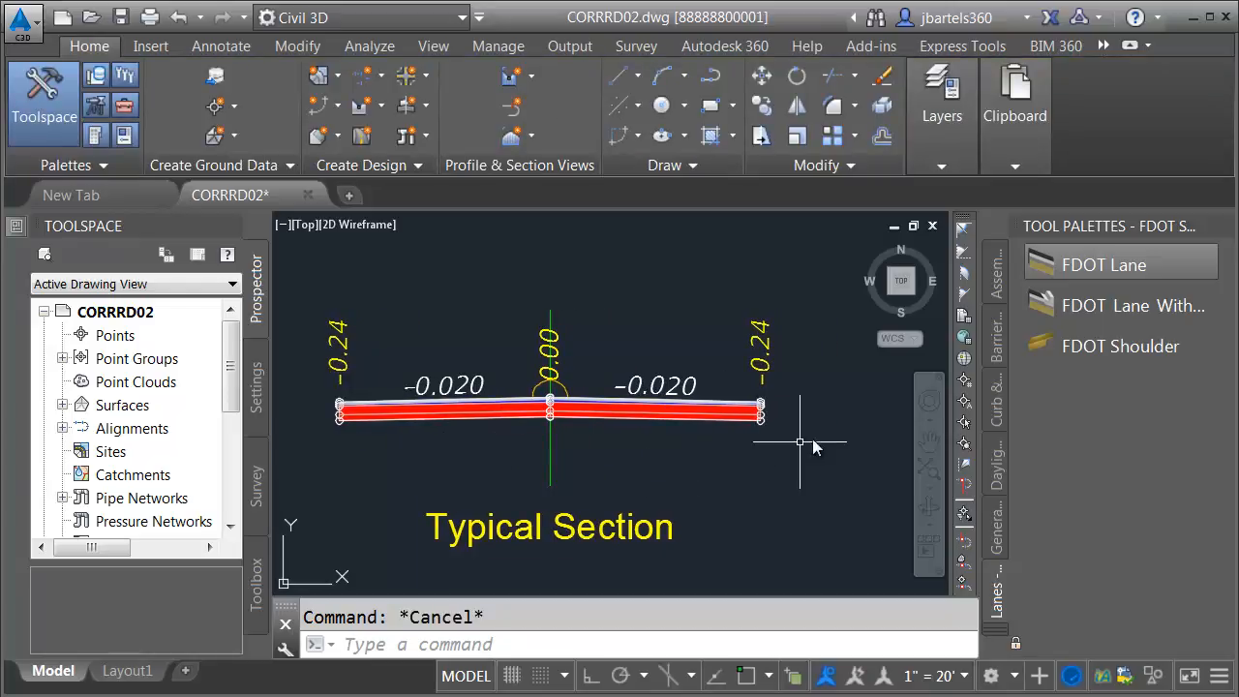
{"action": "left_click", "coordinate": [998, 413]}
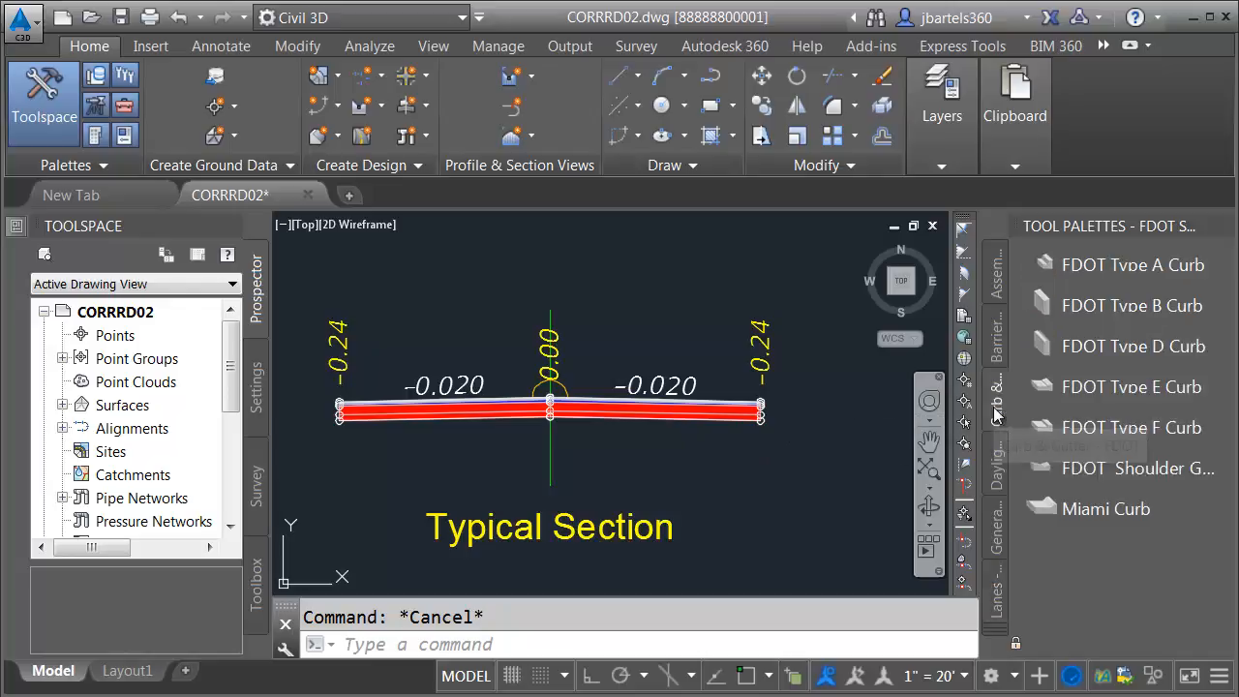
{"action": "left_click", "coordinate": [1053, 428]}
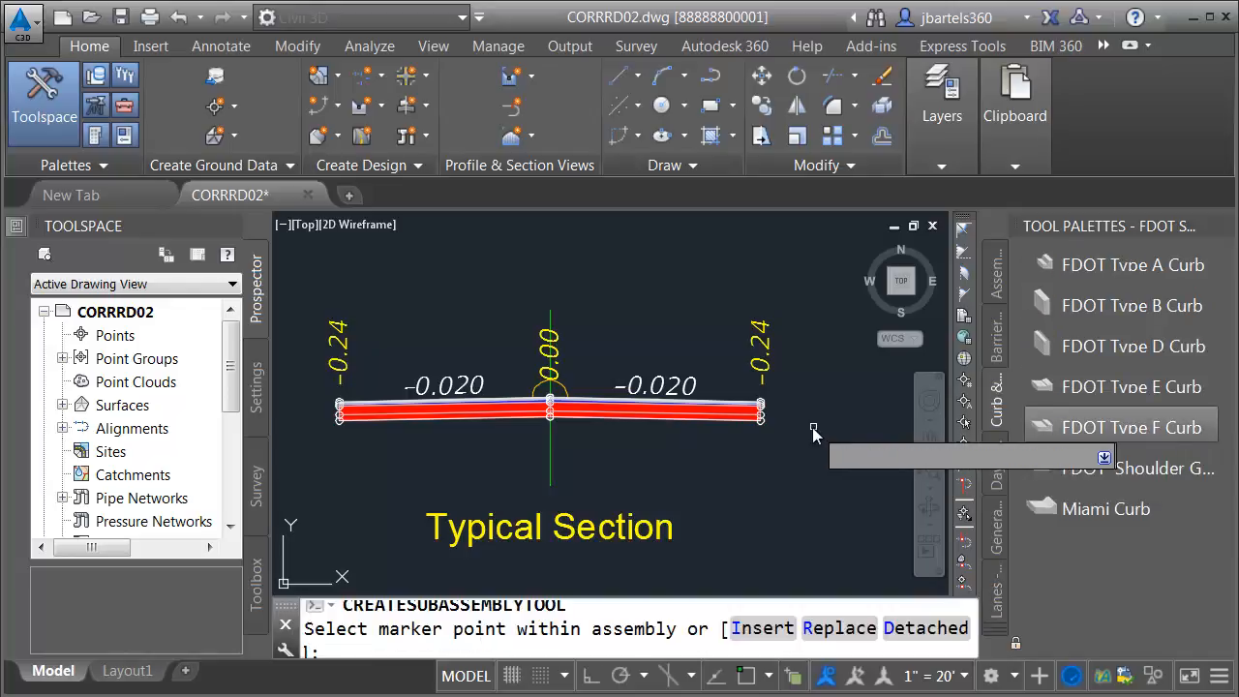
{"action": "scroll", "coordinate": [779, 402], "scroll_direction": "up", "scroll_amount": 5}
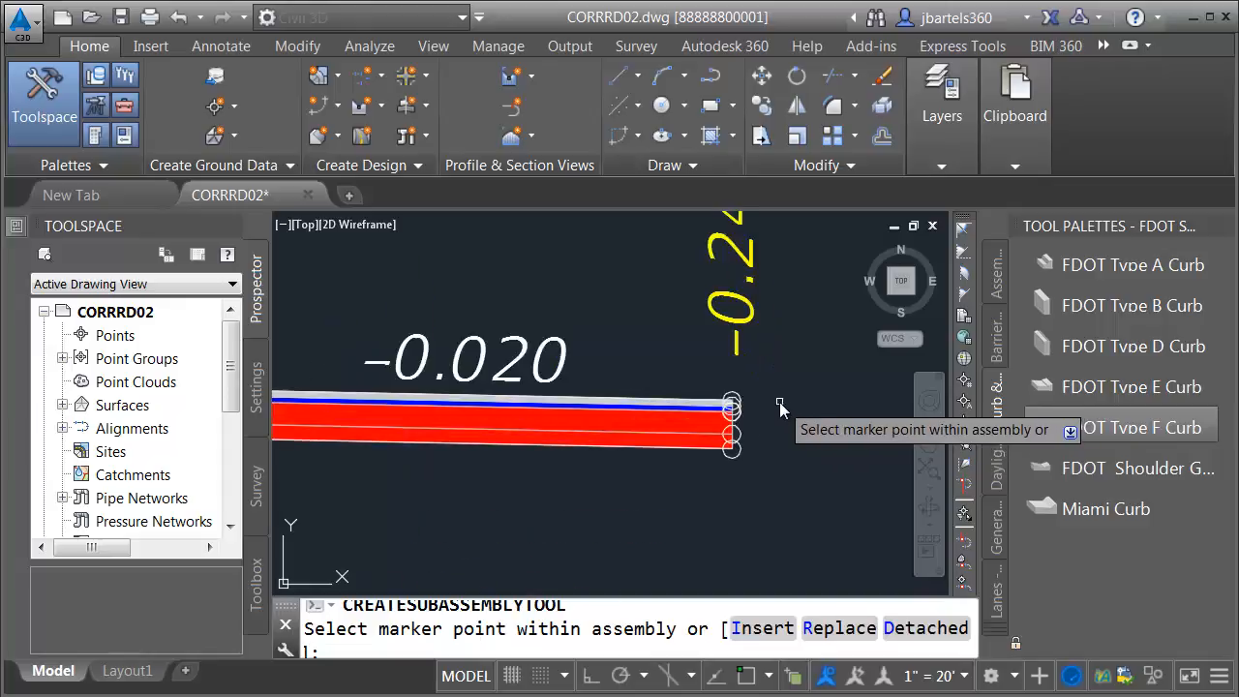
{"action": "scroll", "coordinate": [765, 399], "scroll_direction": "up", "scroll_amount": 2}
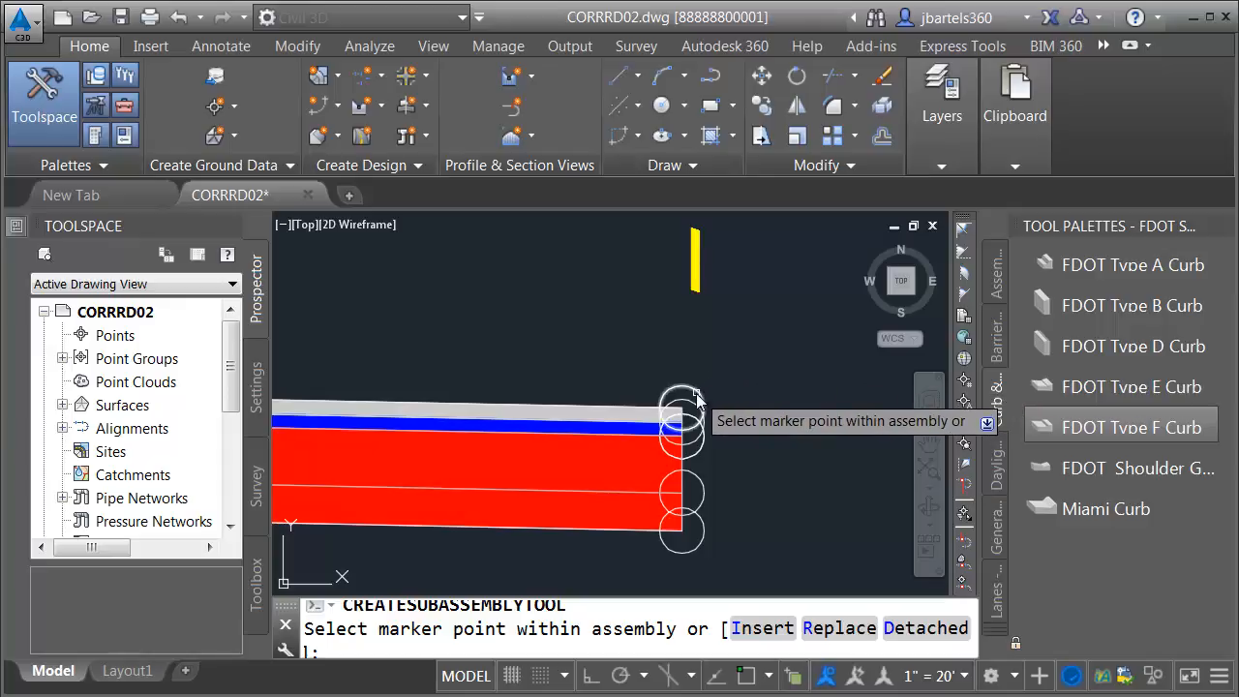
Step: Attach a matching FDOT Type F Curb to the top outer marker point of the left lane and end the command
{"action": "scroll", "coordinate": [696, 397], "scroll_direction": "down", "scroll_amount": 5}
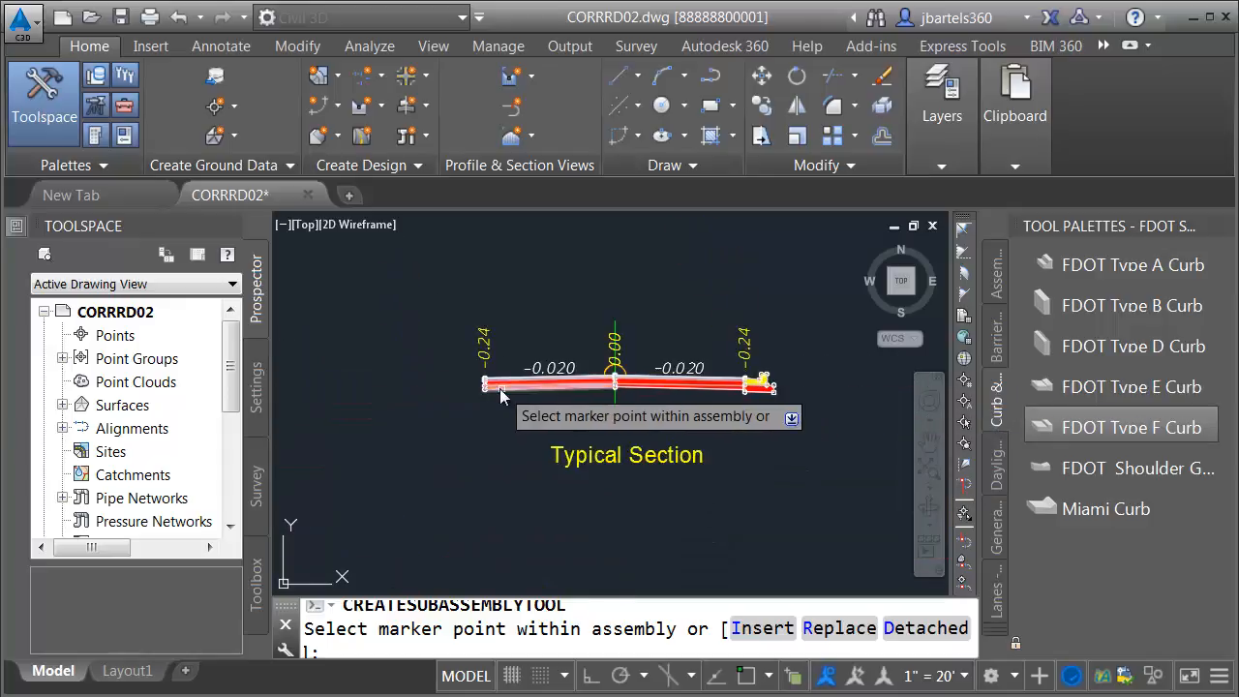
{"action": "scroll", "coordinate": [510, 400], "scroll_direction": "up", "scroll_amount": 8}
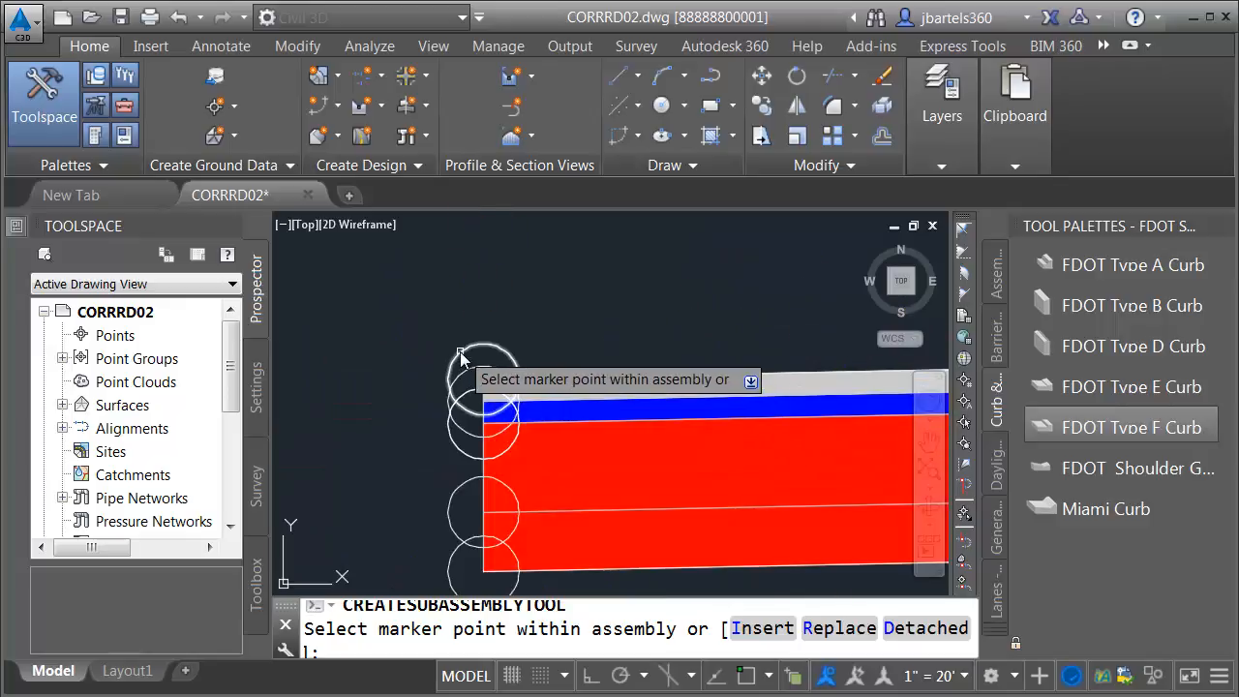
{"action": "scroll", "coordinate": [461, 356], "scroll_direction": "down", "scroll_amount": 5}
{"action": "scroll", "coordinate": [487, 475], "scroll_direction": "down", "scroll_amount": 3}
{"action": "key", "text": "Escape"}
{"action": "scroll", "coordinate": [540, 487], "scroll_direction": "down", "scroll_amount": 3}
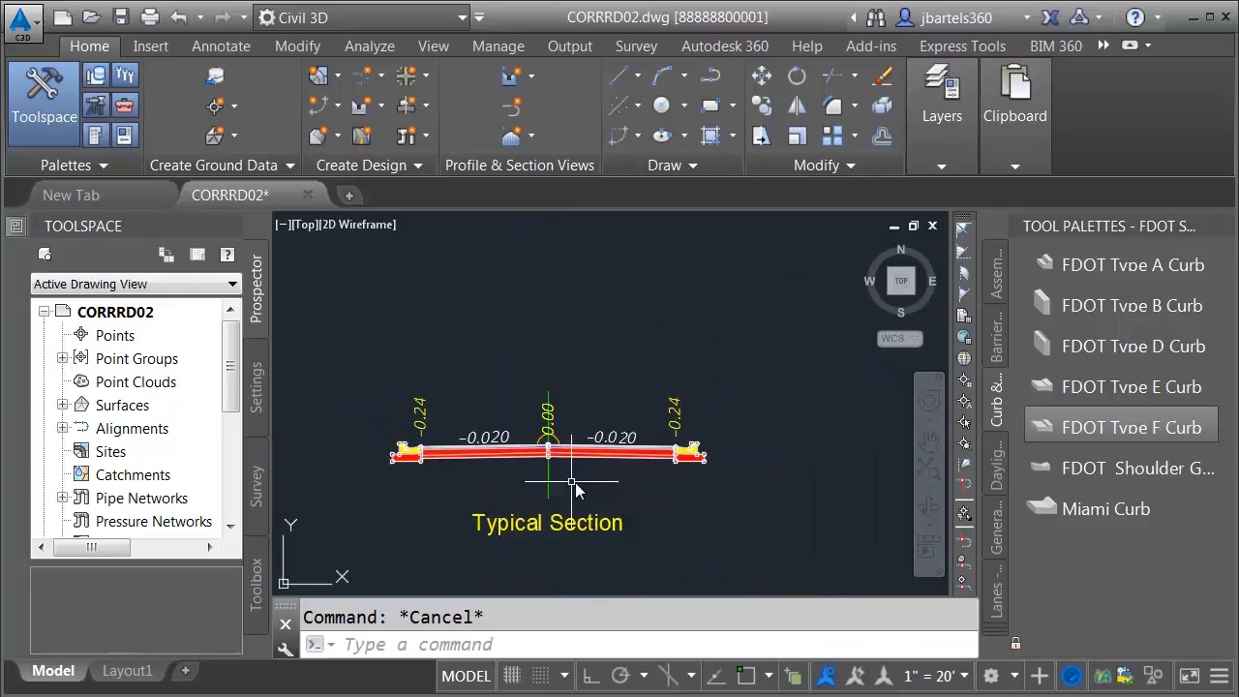
Step: Select the right curb subassembly and examine its design parameters in the properties
{"action": "scroll", "coordinate": [658, 482], "scroll_direction": "up", "scroll_amount": 2}
{"action": "left_click", "coordinate": [712, 440]}
{"action": "left_click", "coordinate": [715, 493]}
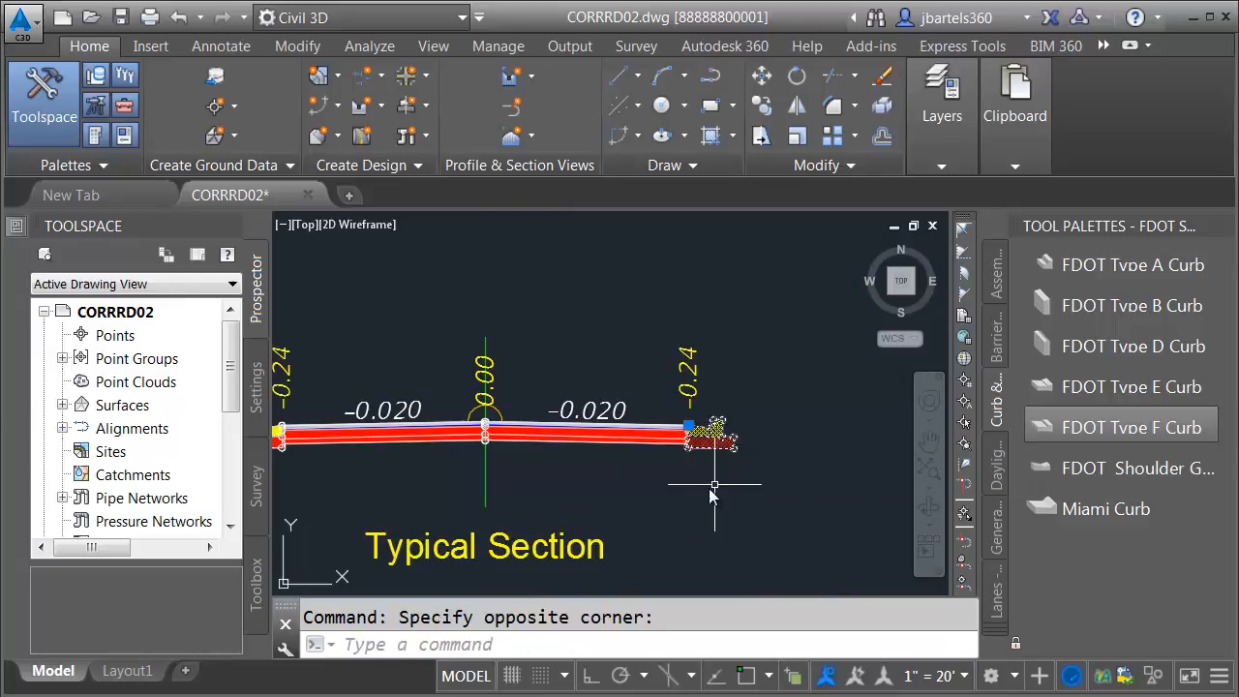
{"action": "key", "text": "ctrl+1"}
{"action": "left_click_drag", "start_coordinate": [65, 271], "coordinate": [51, 521]}
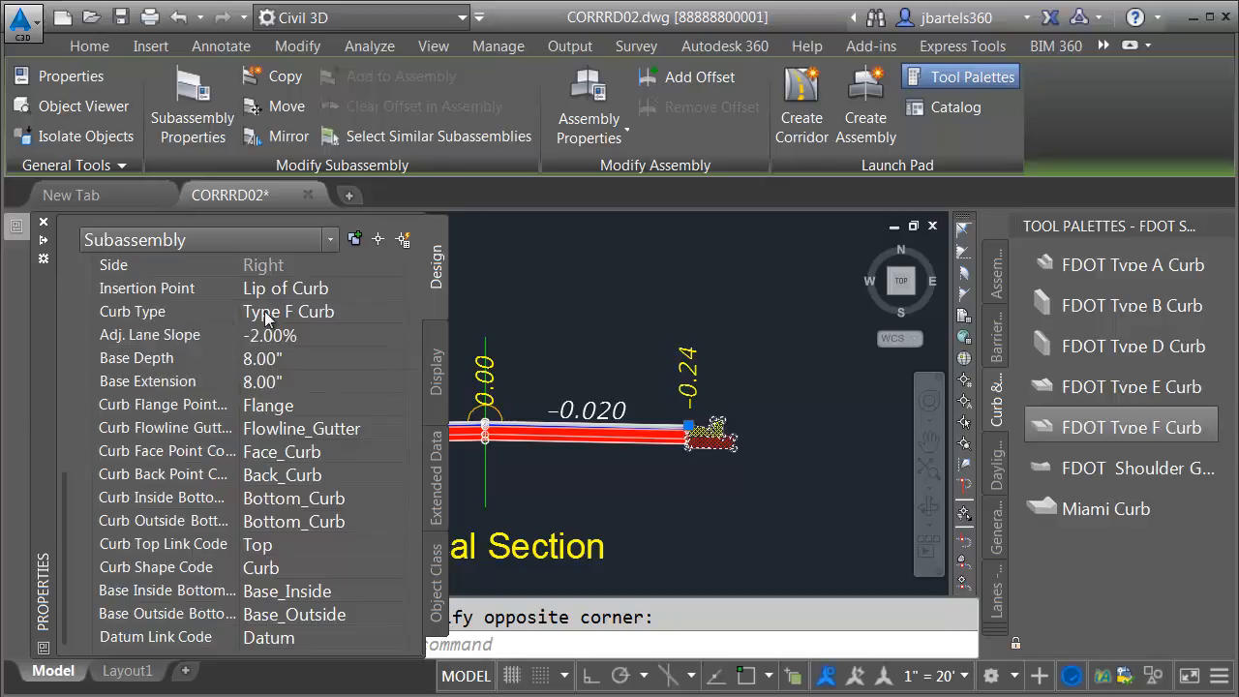
Step: Try Type A Curb and Type E Drop as the right curb's Curb Type, return it to Type F Curb and deselect it
{"action": "left_click", "coordinate": [326, 310]}
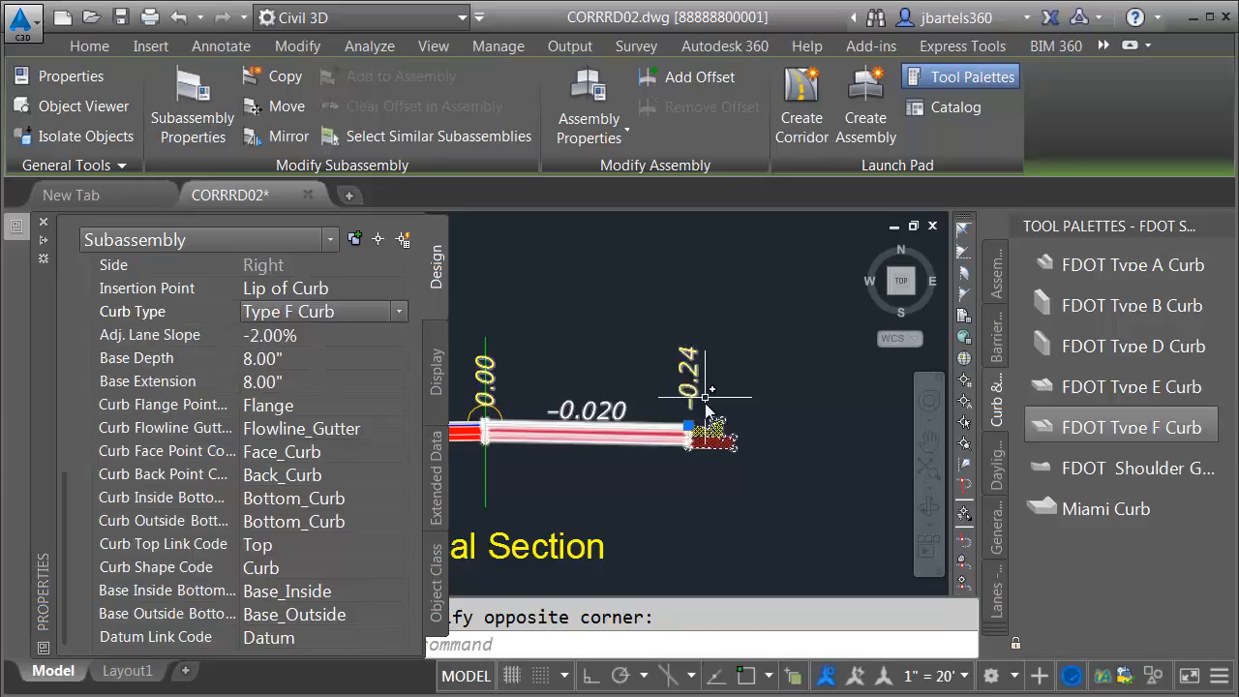
{"action": "scroll", "coordinate": [697, 437], "scroll_direction": "up", "scroll_amount": 5}
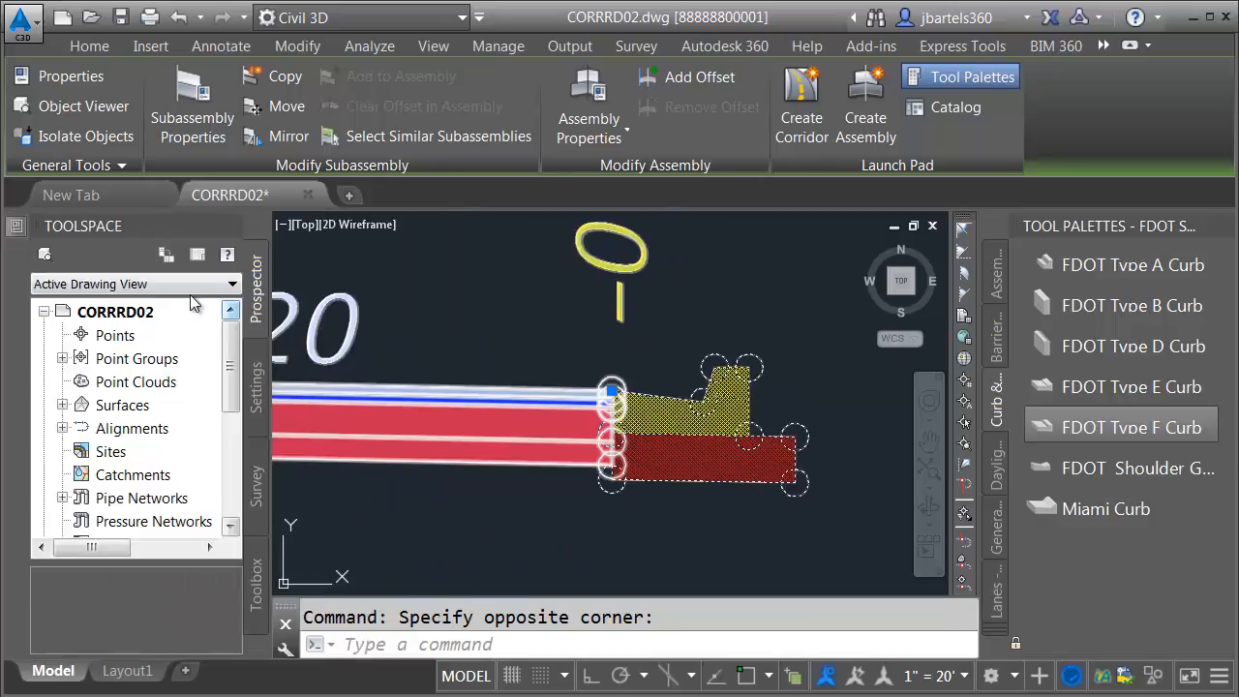
{"action": "mouse_move", "coordinate": [232, 333]}
{"action": "left_click", "coordinate": [397, 311]}
{"action": "left_click", "coordinate": [321, 331]}
{"action": "left_click", "coordinate": [398, 311]}
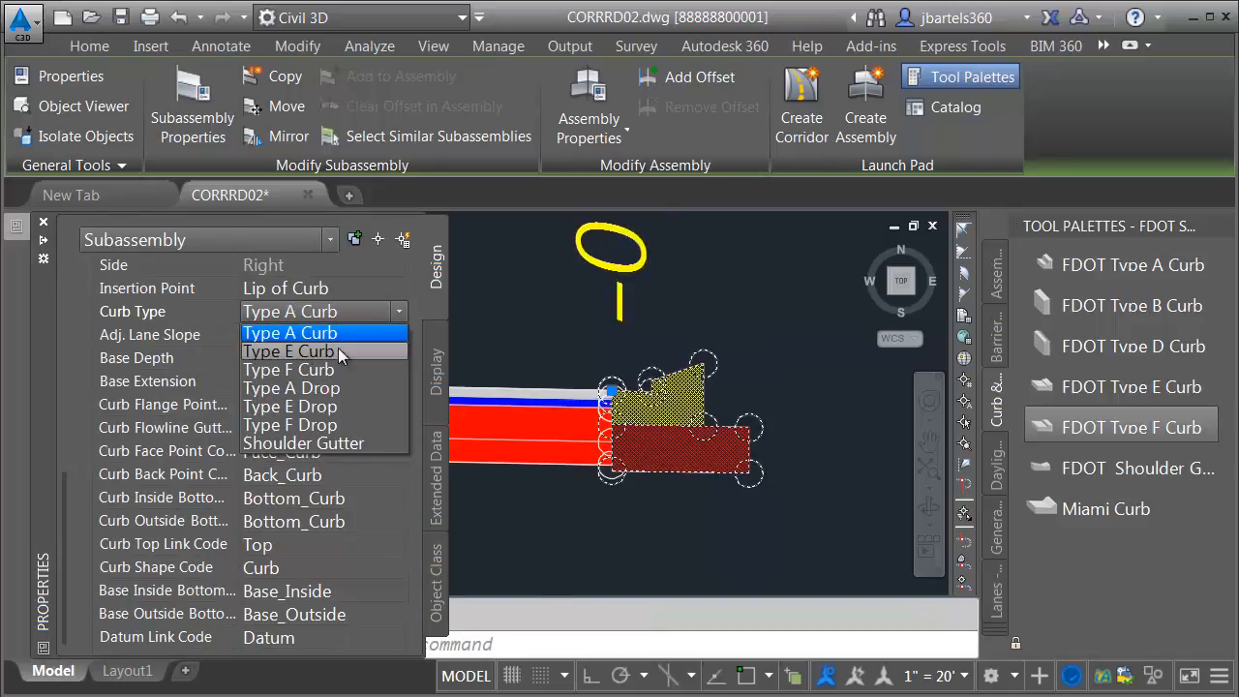
{"action": "left_click", "coordinate": [331, 403]}
{"action": "left_click", "coordinate": [399, 312]}
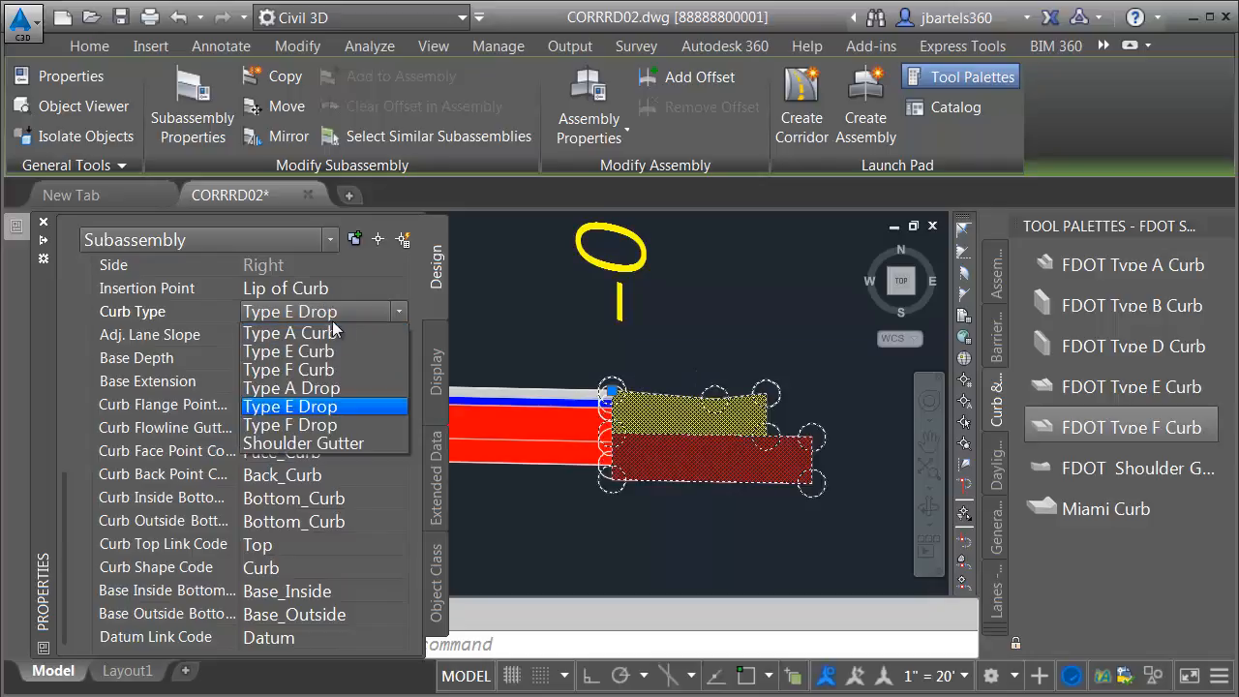
{"action": "left_click", "coordinate": [314, 368]}
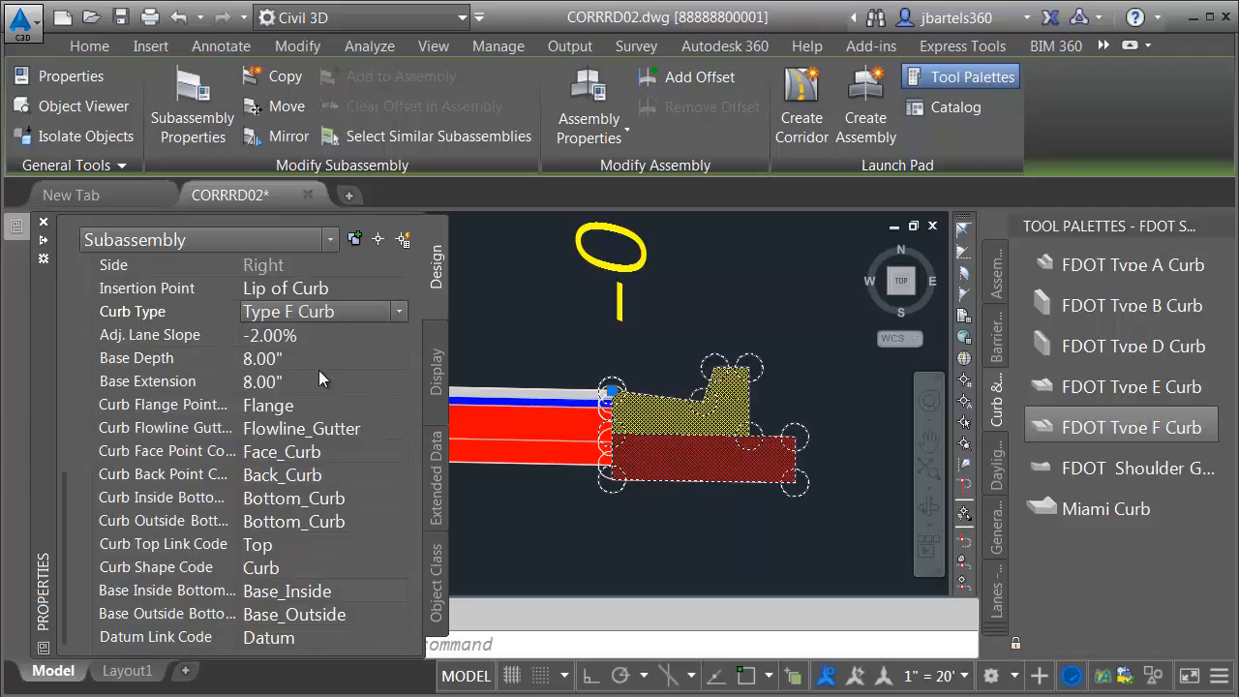
{"action": "key", "text": "Escape"}
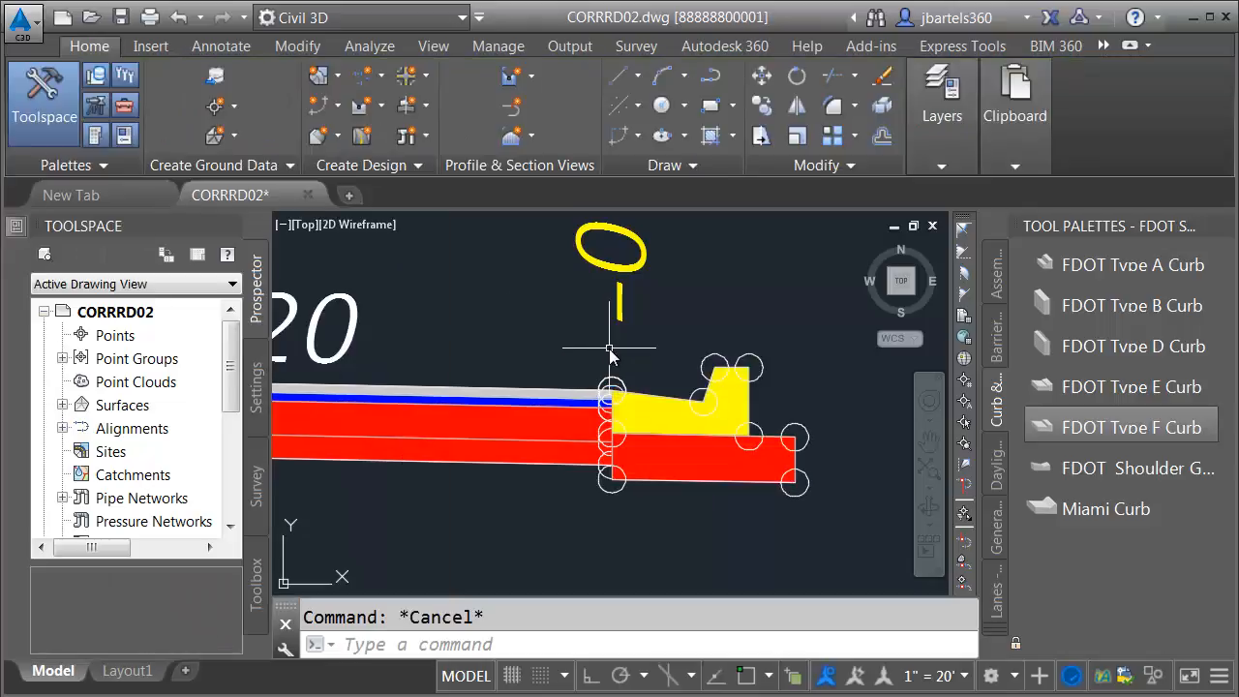
Step: Read the FDOT Type F Curb help from its insertion points through target parameters and behavior to the coding diagram, and close it
{"action": "right_click", "coordinate": [1050, 427]}
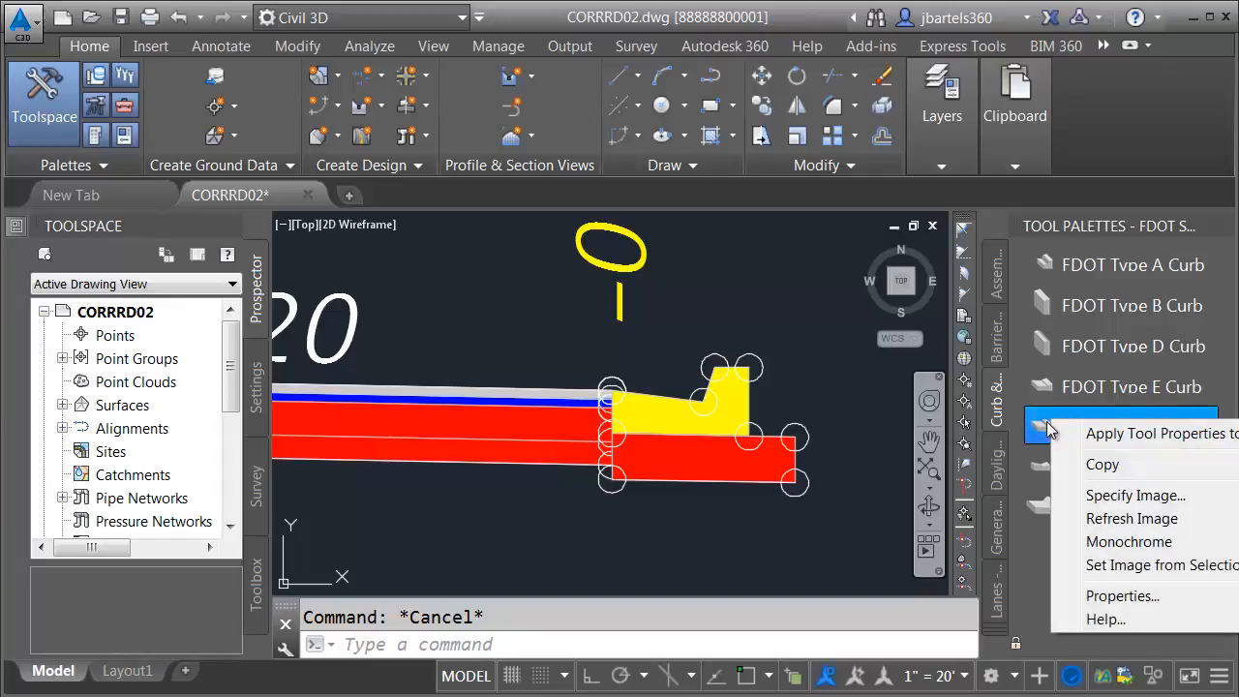
{"action": "left_click", "coordinate": [1103, 620]}
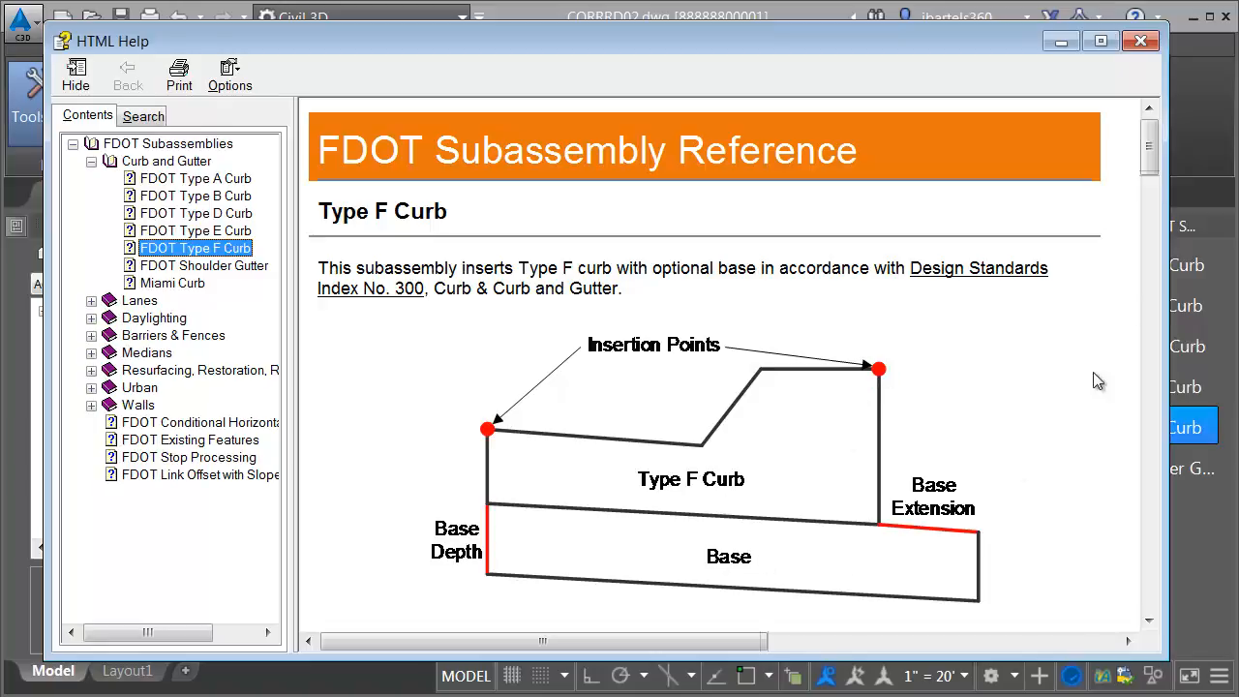
{"action": "left_click_drag", "start_coordinate": [1150, 158], "coordinate": [1153, 356]}
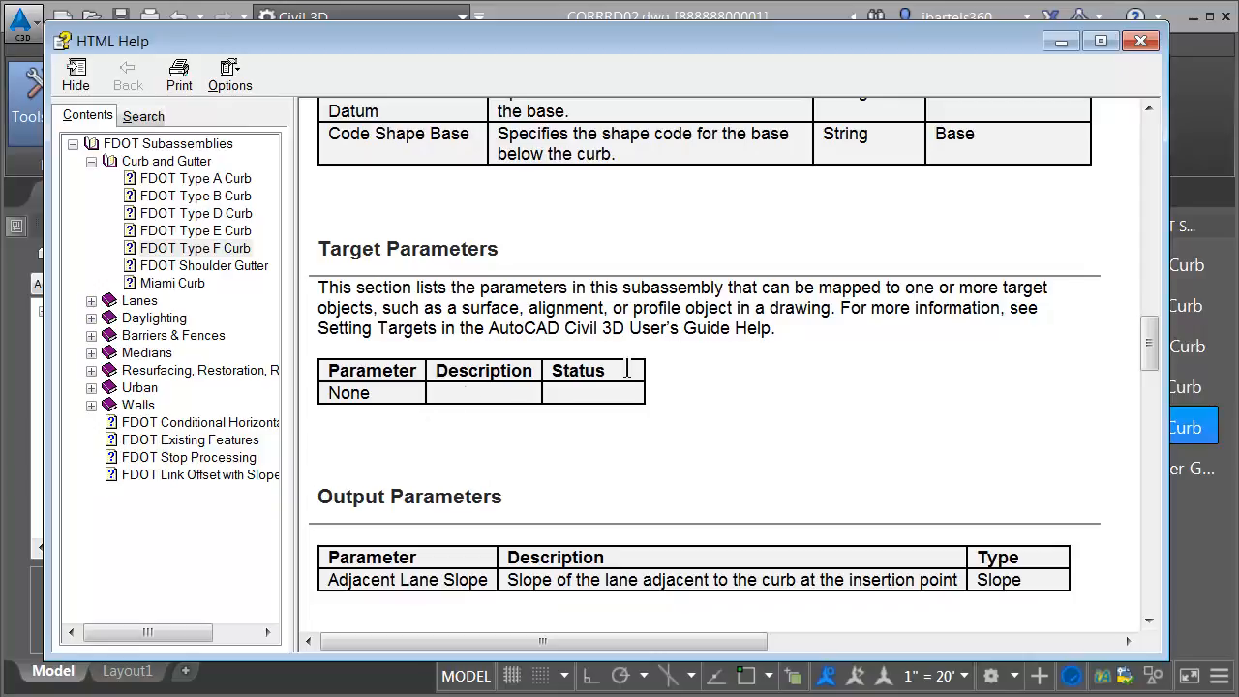
{"action": "left_click_drag", "start_coordinate": [1151, 345], "coordinate": [1157, 384]}
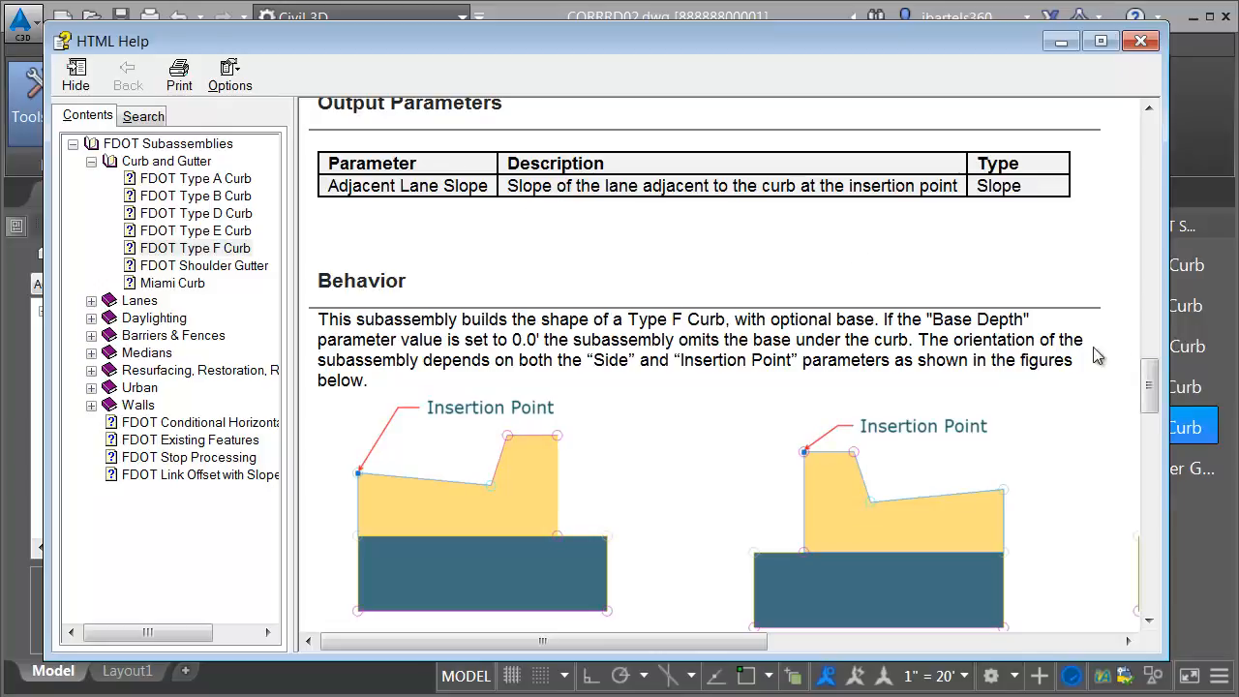
{"action": "left_click_drag", "start_coordinate": [1151, 374], "coordinate": [1165, 559]}
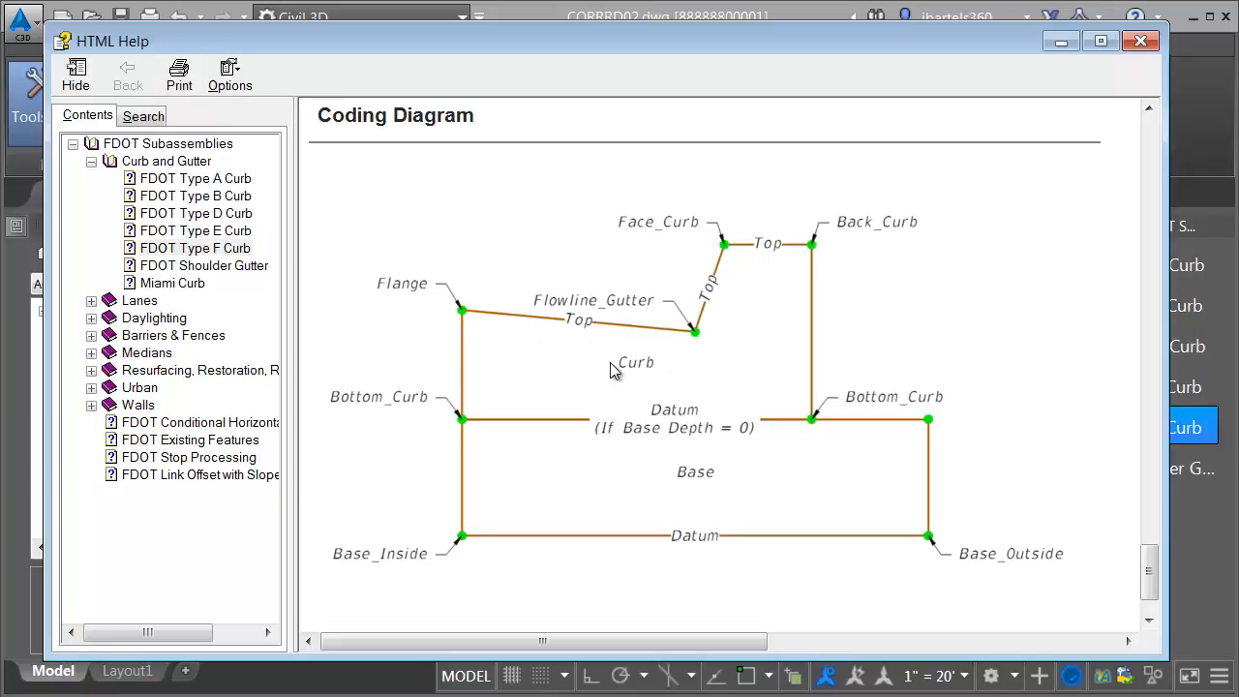
{"action": "left_click", "coordinate": [1140, 40]}
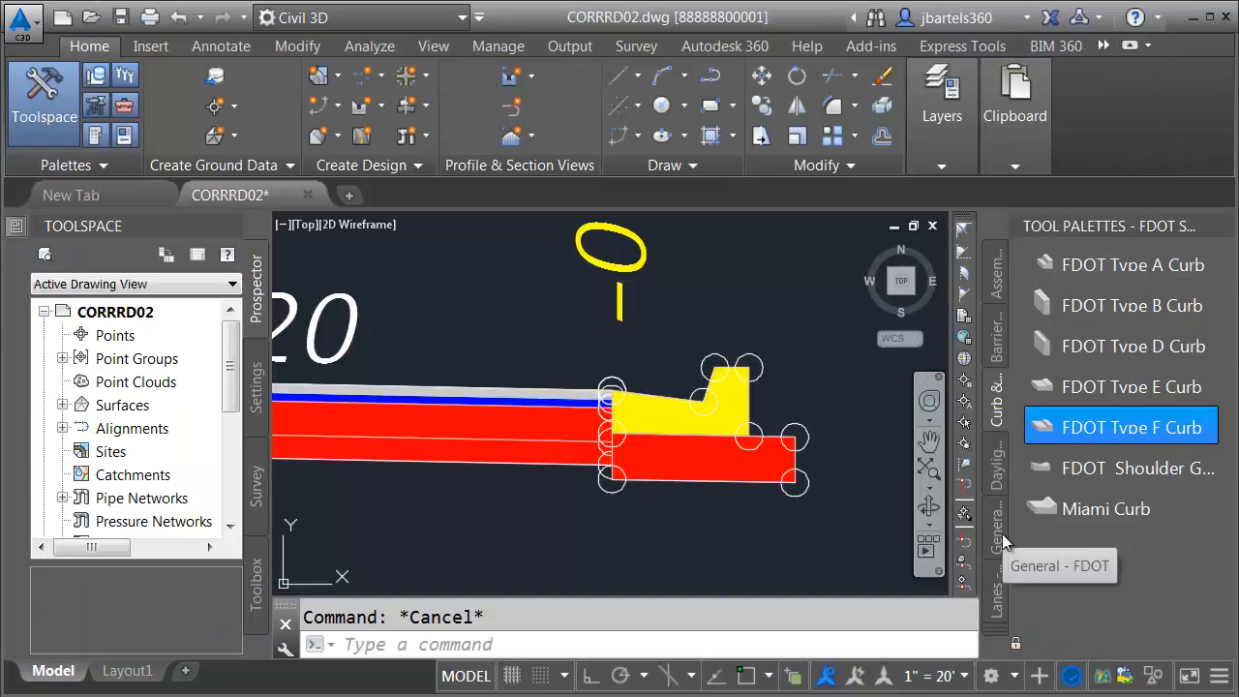
Step: Read the FDOT Lane subassembly help, including its target parameters and coding diagram, and close it
{"action": "left_click", "coordinate": [997, 585]}
{"action": "right_click", "coordinate": [1077, 268]}
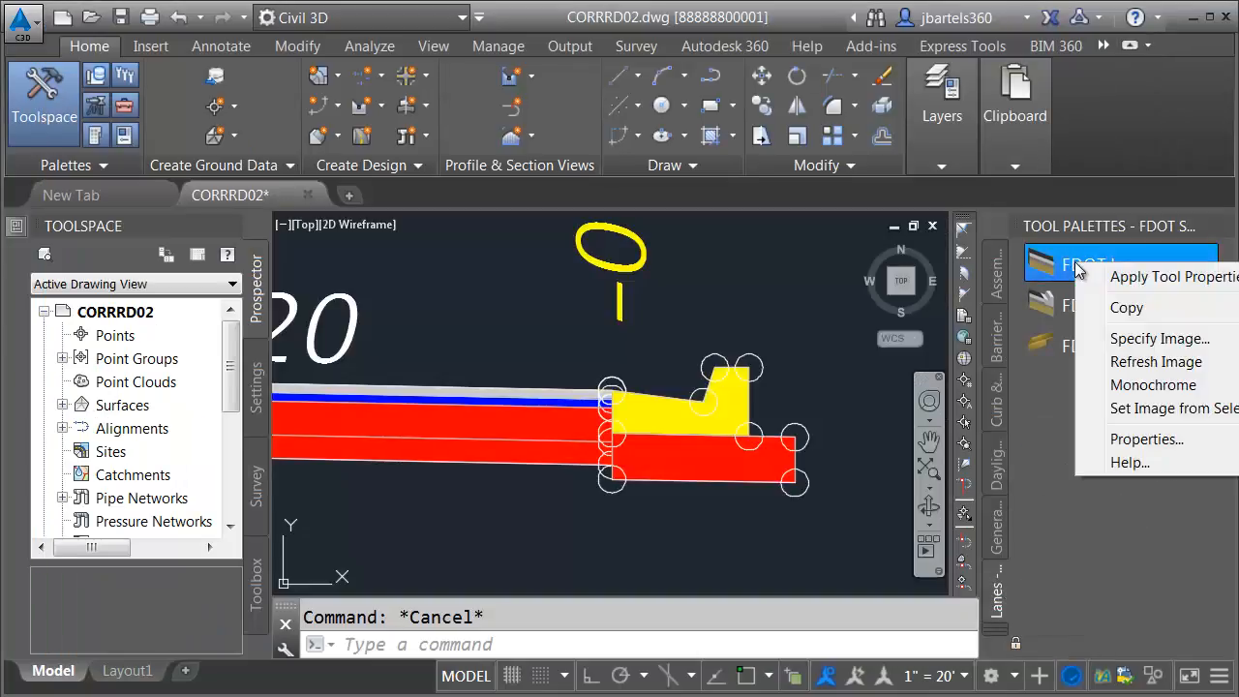
{"action": "left_click", "coordinate": [1128, 462]}
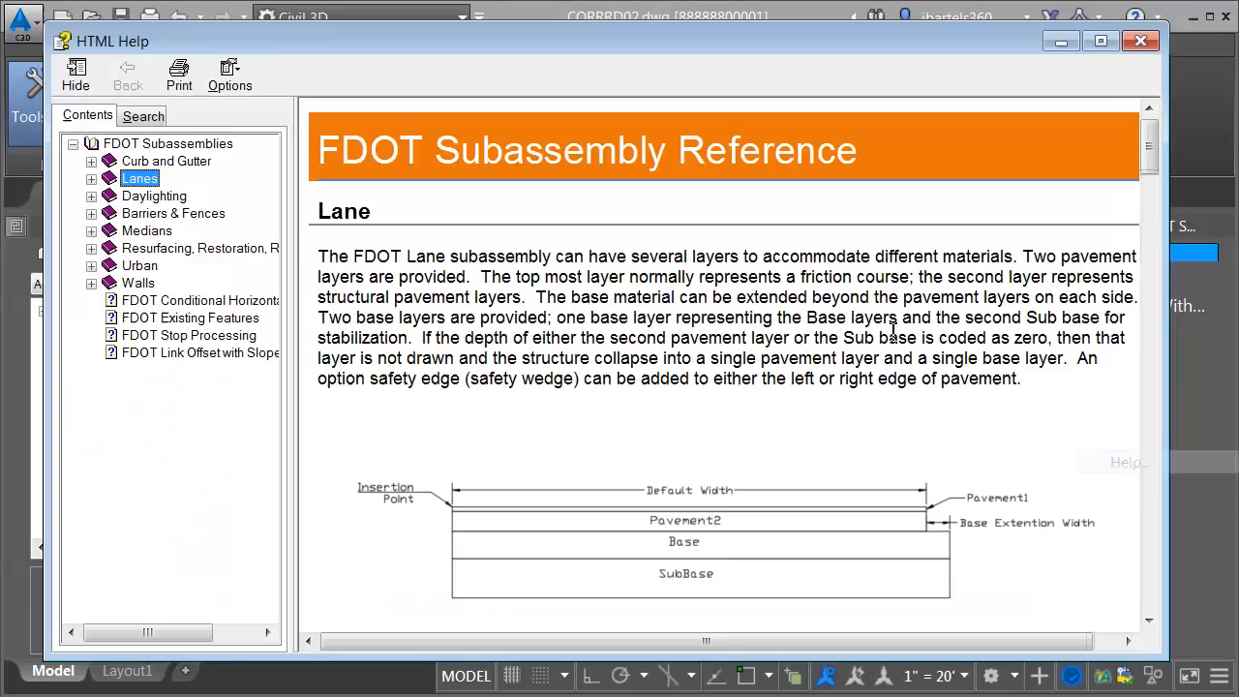
{"action": "left_click_drag", "start_coordinate": [1150, 160], "coordinate": [1152, 464]}
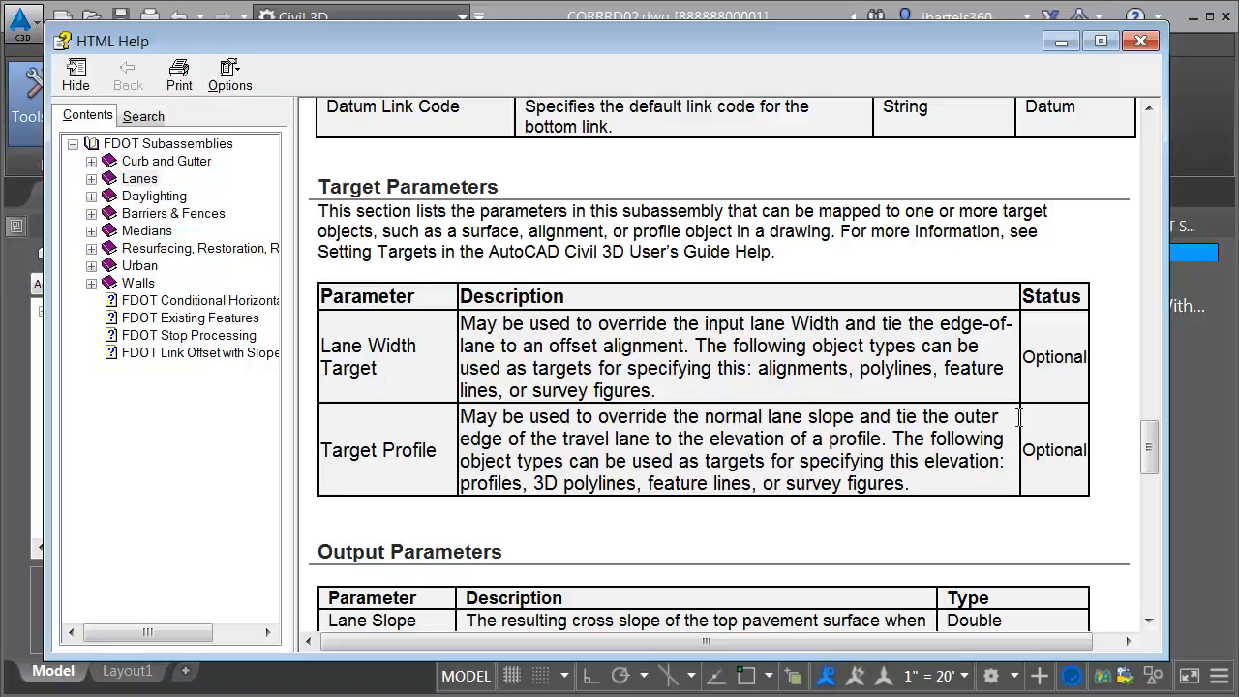
{"action": "left_click_drag", "start_coordinate": [1152, 451], "coordinate": [1153, 571]}
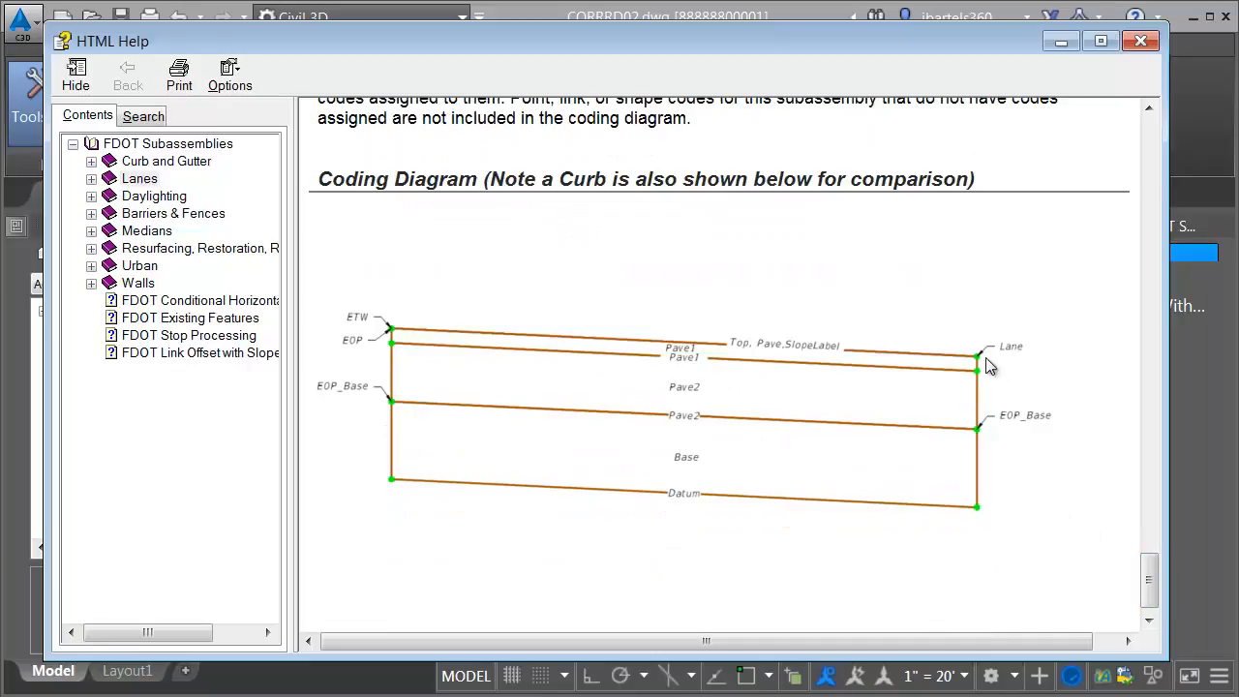
{"action": "left_click", "coordinate": [1140, 42]}
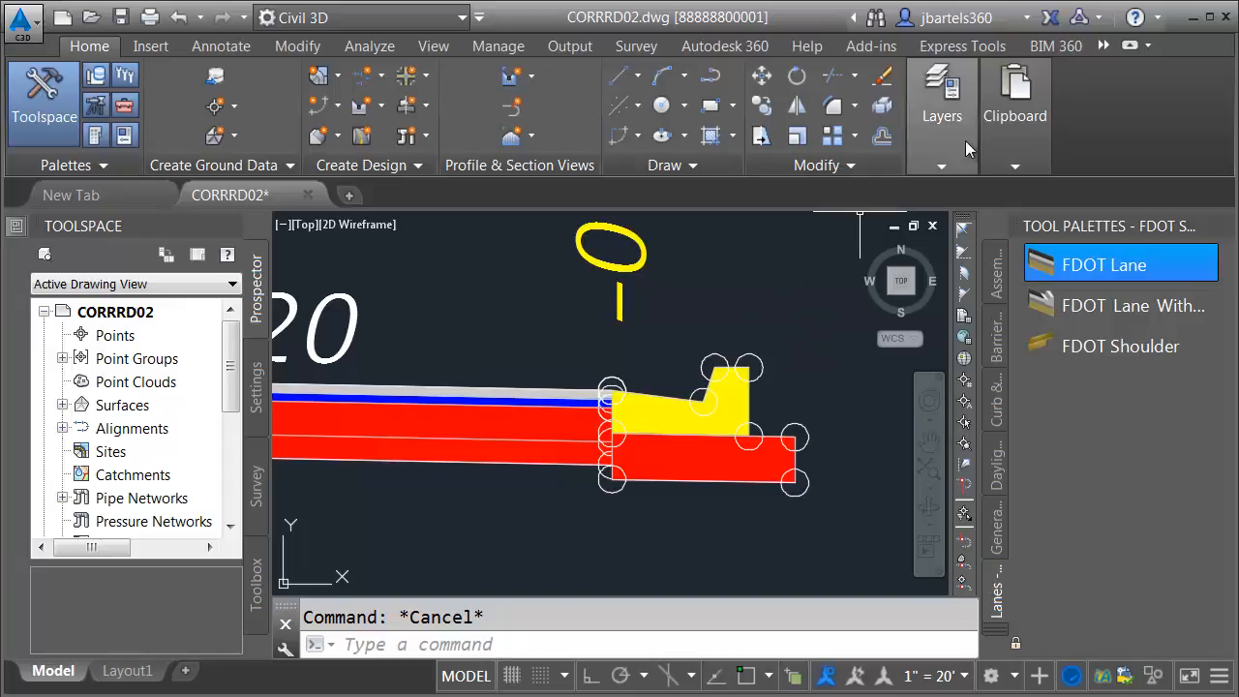
Step: Open the FDOT Links & Contacts information, view the contact details of two Civil 3D support specialists, and close it
{"action": "left_click", "coordinate": [1015, 102]}
{"action": "left_click", "coordinate": [1104, 41]}
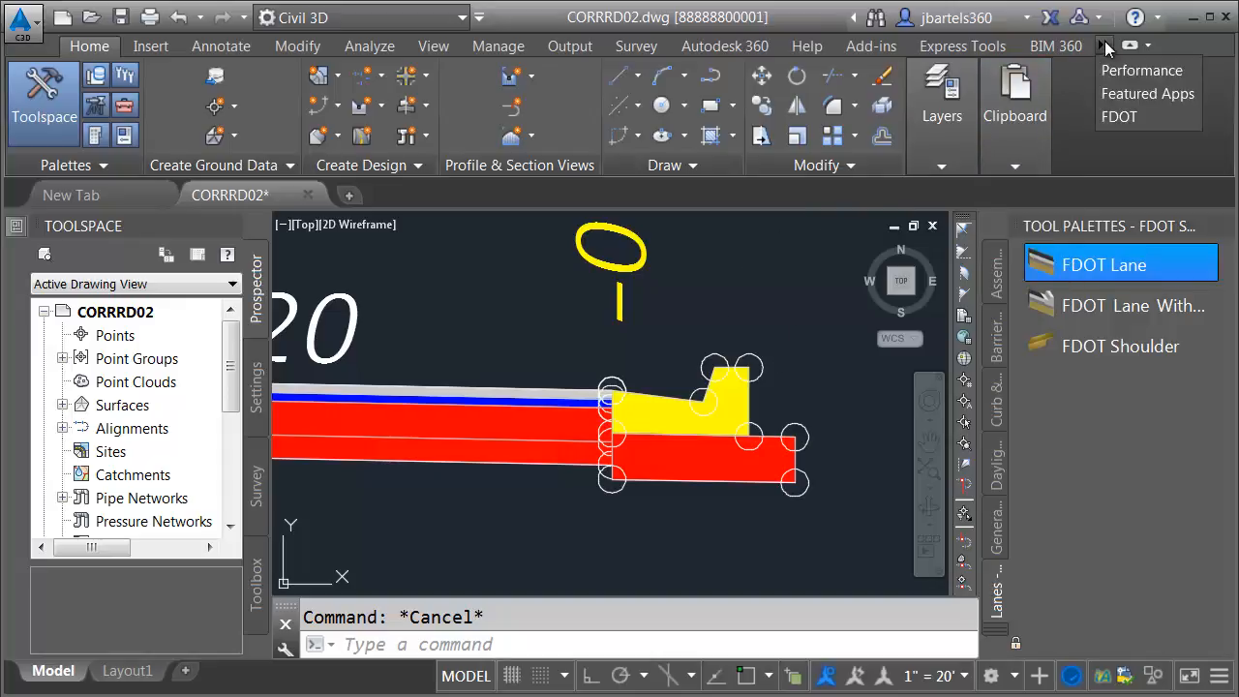
{"action": "left_click", "coordinate": [1119, 117]}
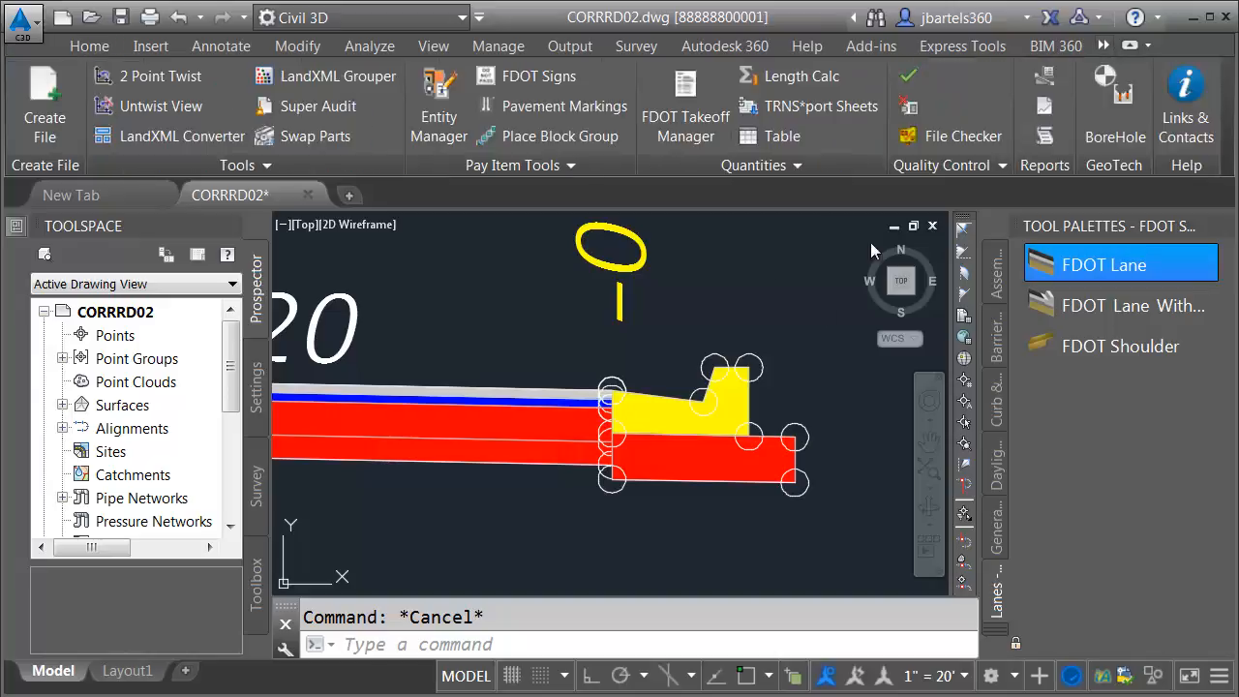
{"action": "left_click", "coordinate": [1183, 93]}
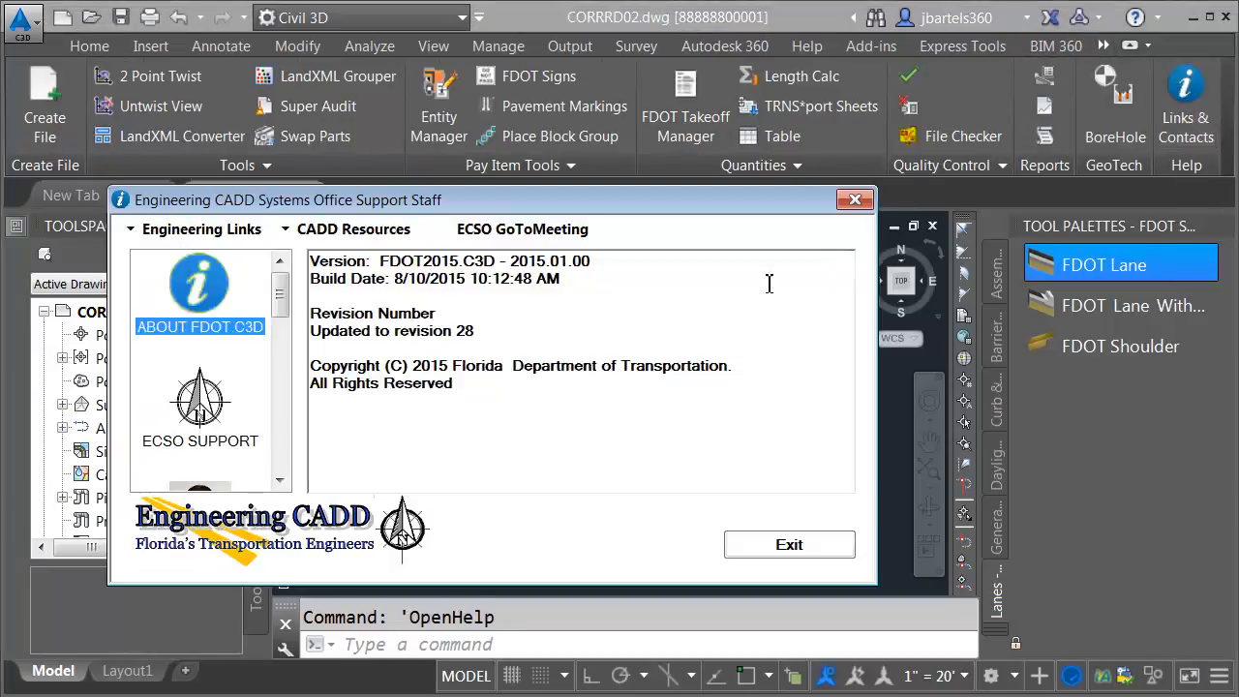
{"action": "left_click_drag", "start_coordinate": [280, 310], "coordinate": [280, 349]}
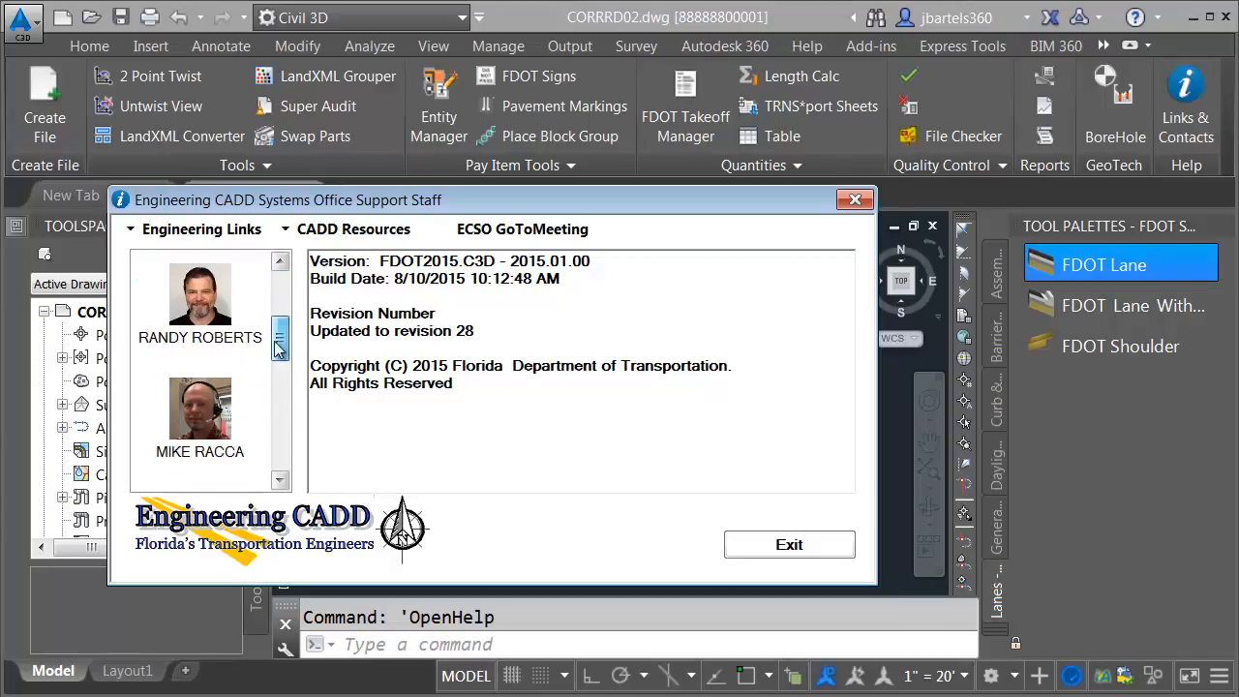
{"action": "left_click", "coordinate": [199, 297]}
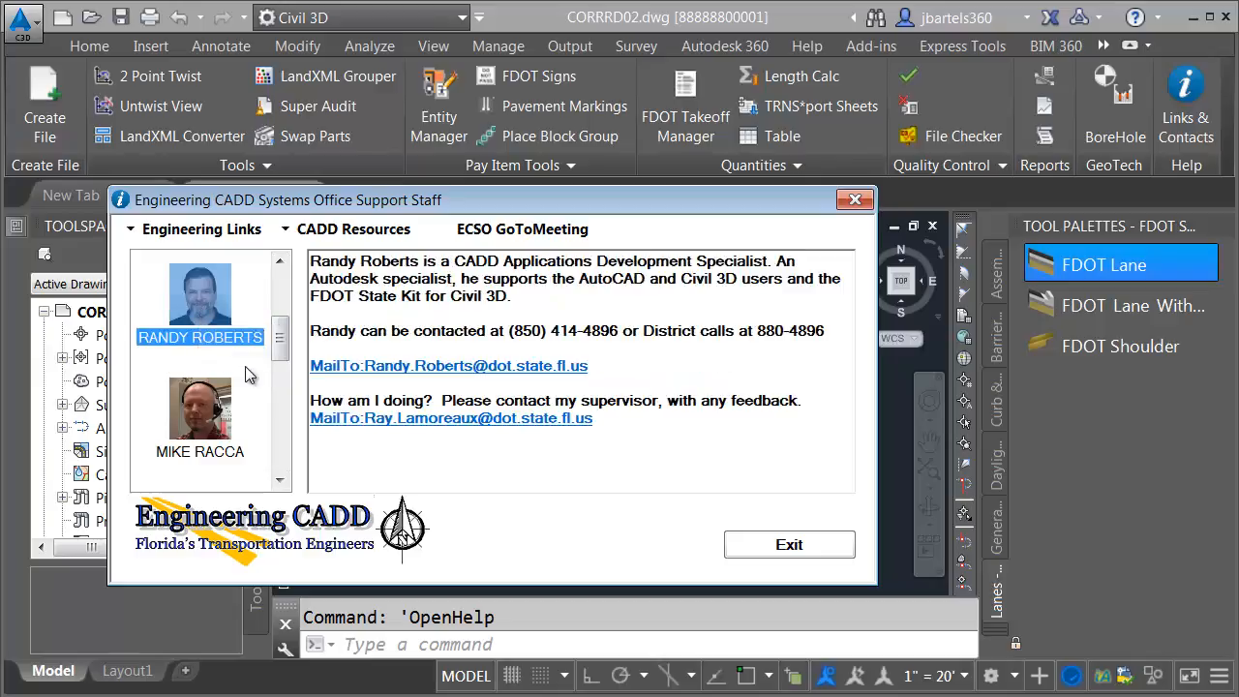
{"action": "left_click", "coordinate": [206, 414]}
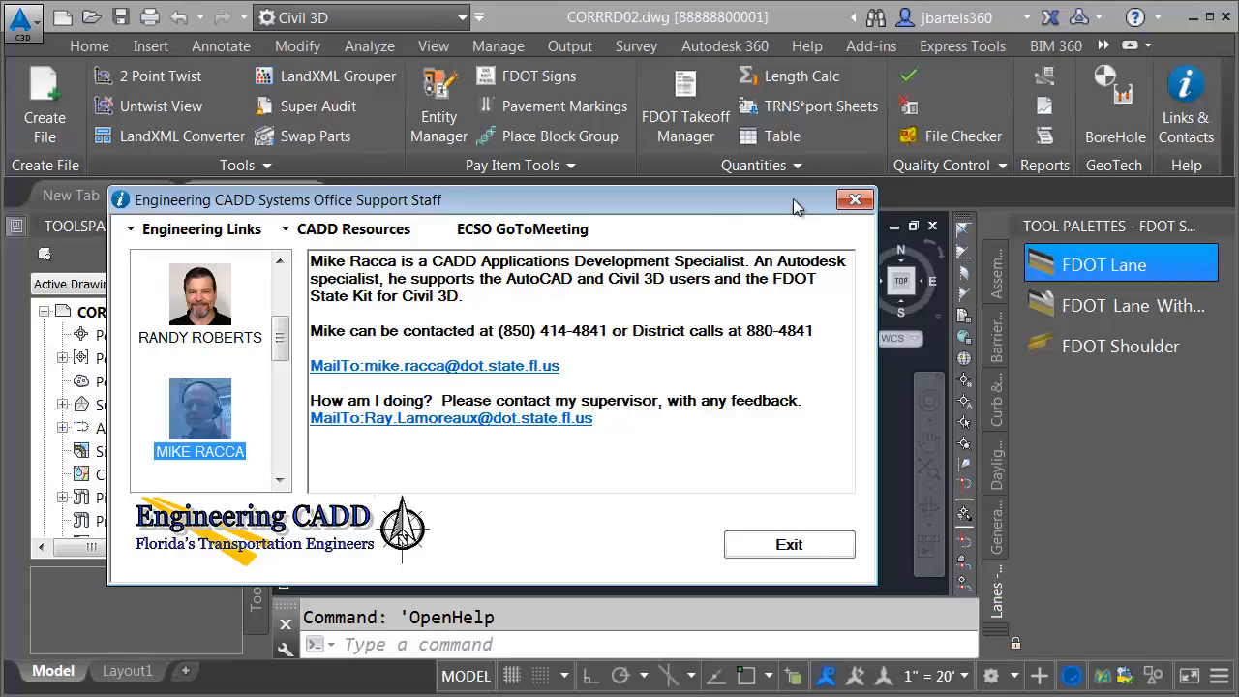
{"action": "left_click", "coordinate": [855, 200]}
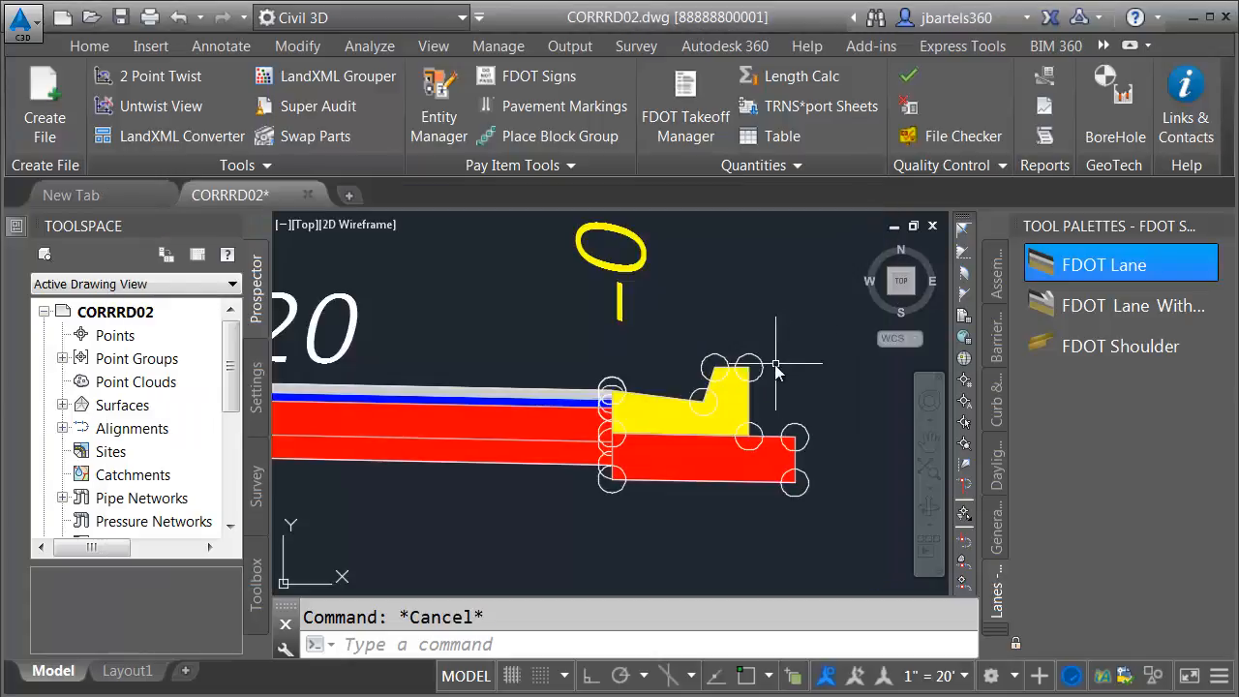
Step: Start creating a corridor and name it First Street
{"action": "scroll", "coordinate": [755, 363], "scroll_direction": "down", "scroll_amount": 2}
{"action": "scroll", "coordinate": [738, 366], "scroll_direction": "down", "scroll_amount": 2}
{"action": "scroll", "coordinate": [633, 349], "scroll_direction": "down", "scroll_amount": 1}
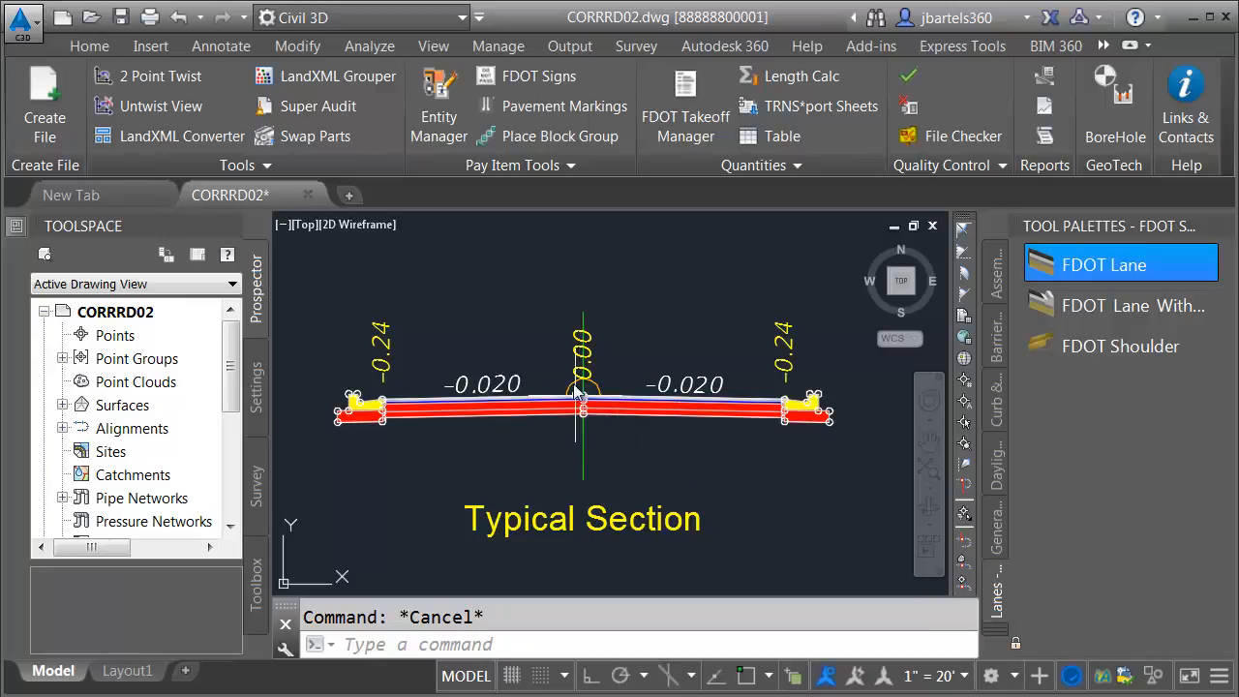
{"action": "left_click", "coordinate": [94, 48]}
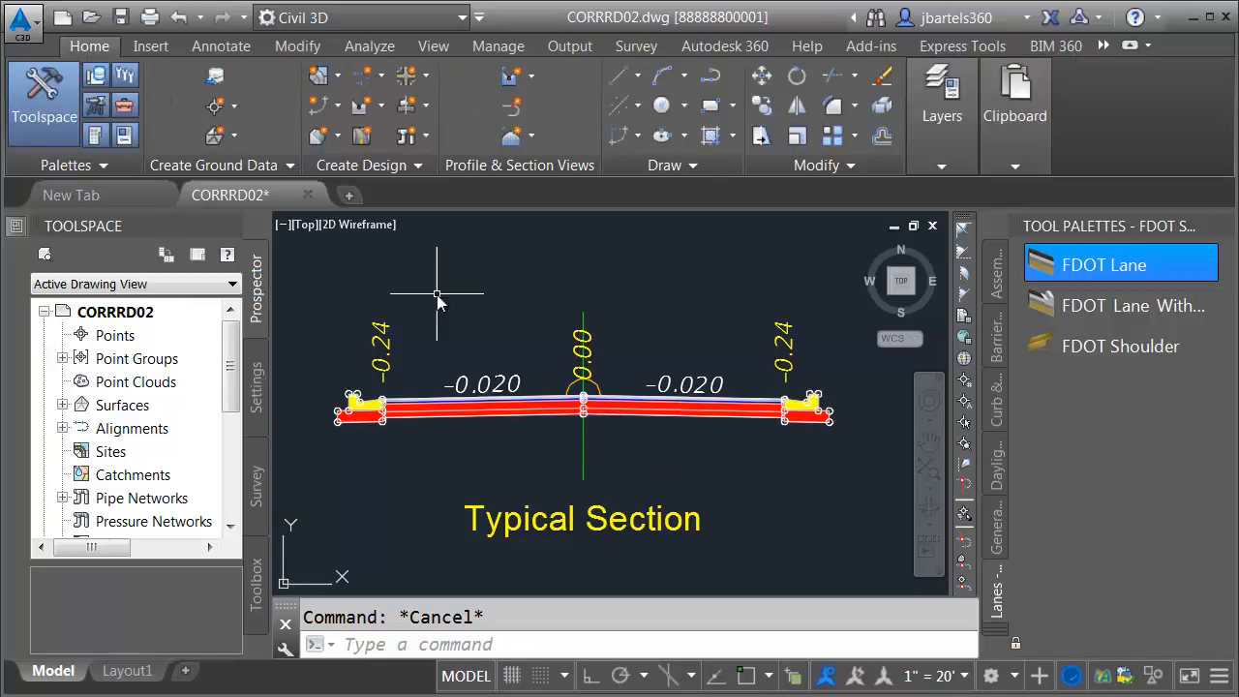
{"action": "left_click", "coordinate": [359, 135]}
{"action": "left_click_drag", "start_coordinate": [689, 50], "coordinate": [491, 65]}
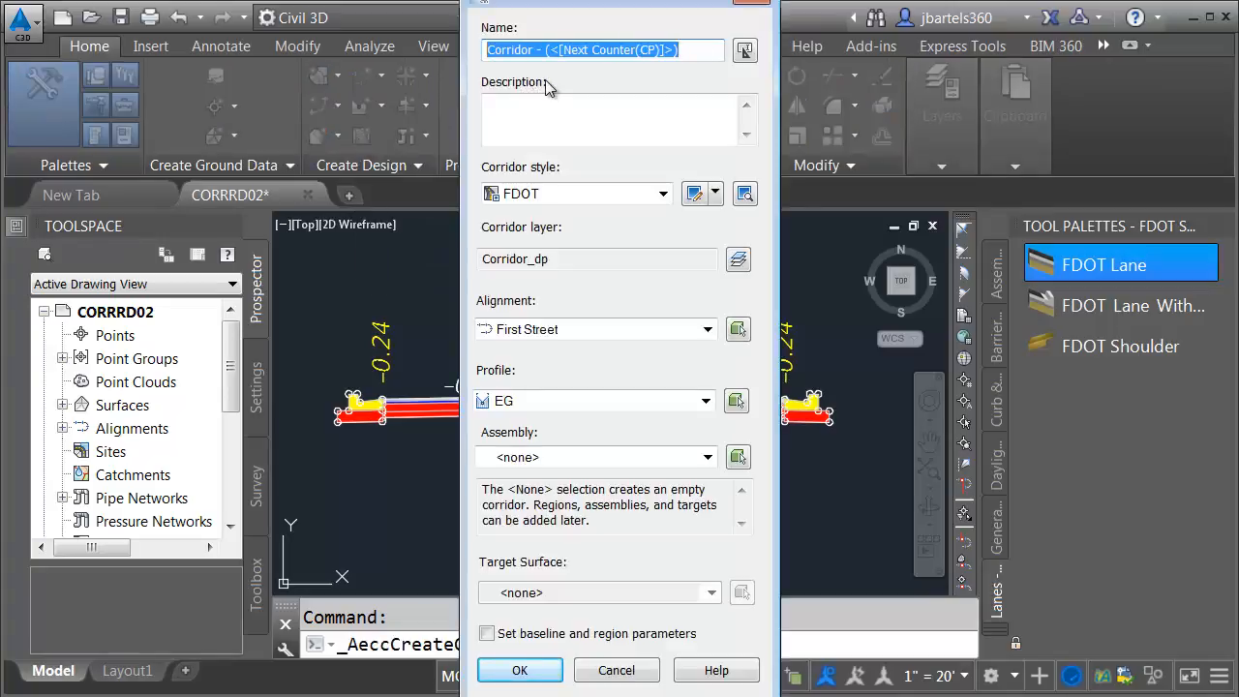
{"action": "type", "text": "First Street"}
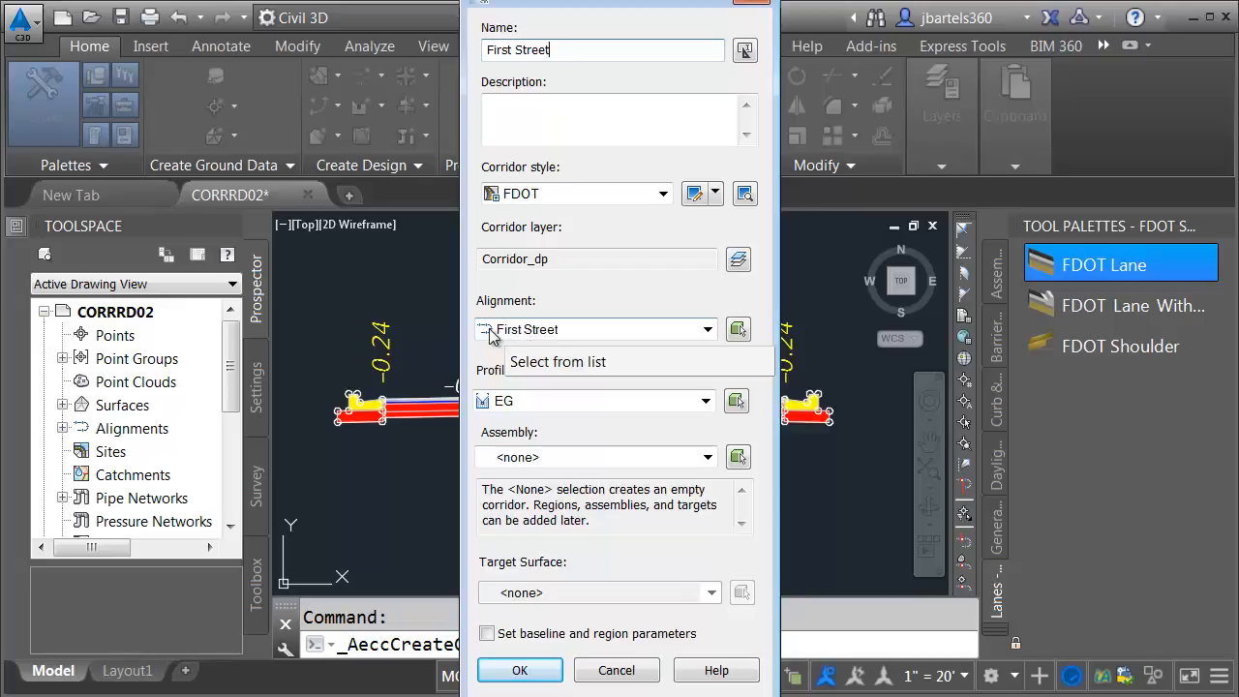
Step: Assign profile First Street-FG and assembly Typical Section, turn off setting baseline and region parameters, and create the corridor
{"action": "left_click", "coordinate": [541, 402]}
{"action": "left_click", "coordinate": [551, 442]}
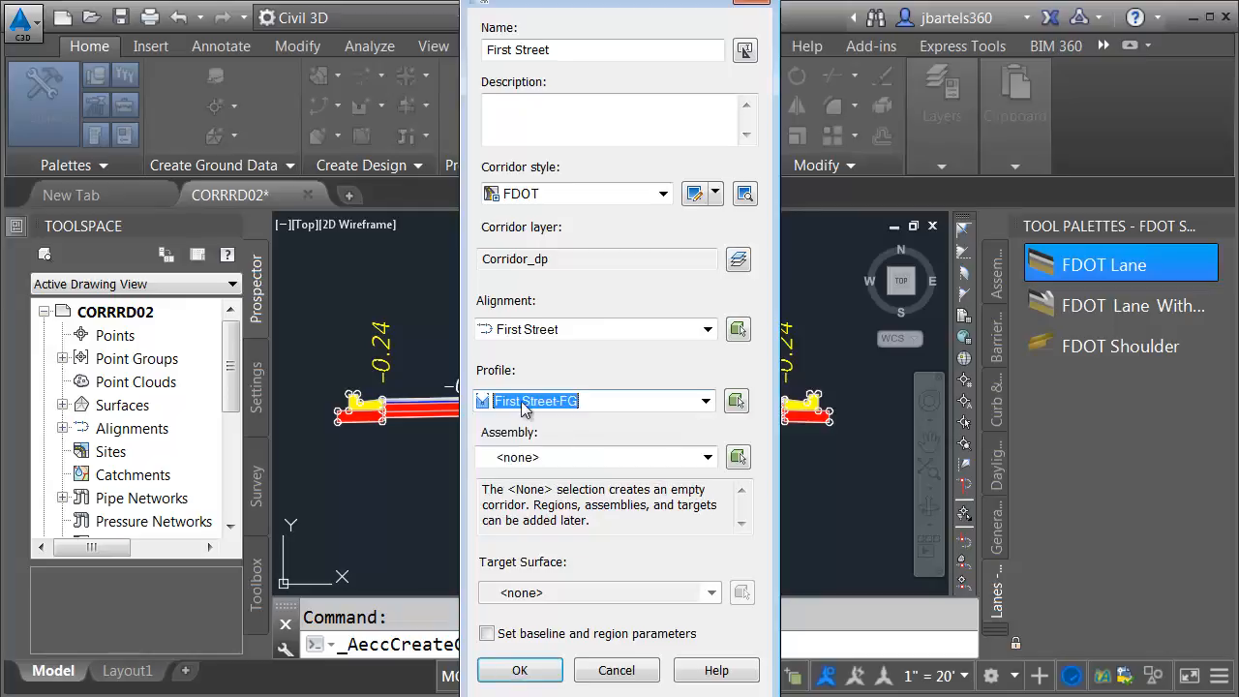
{"action": "left_click", "coordinate": [520, 456]}
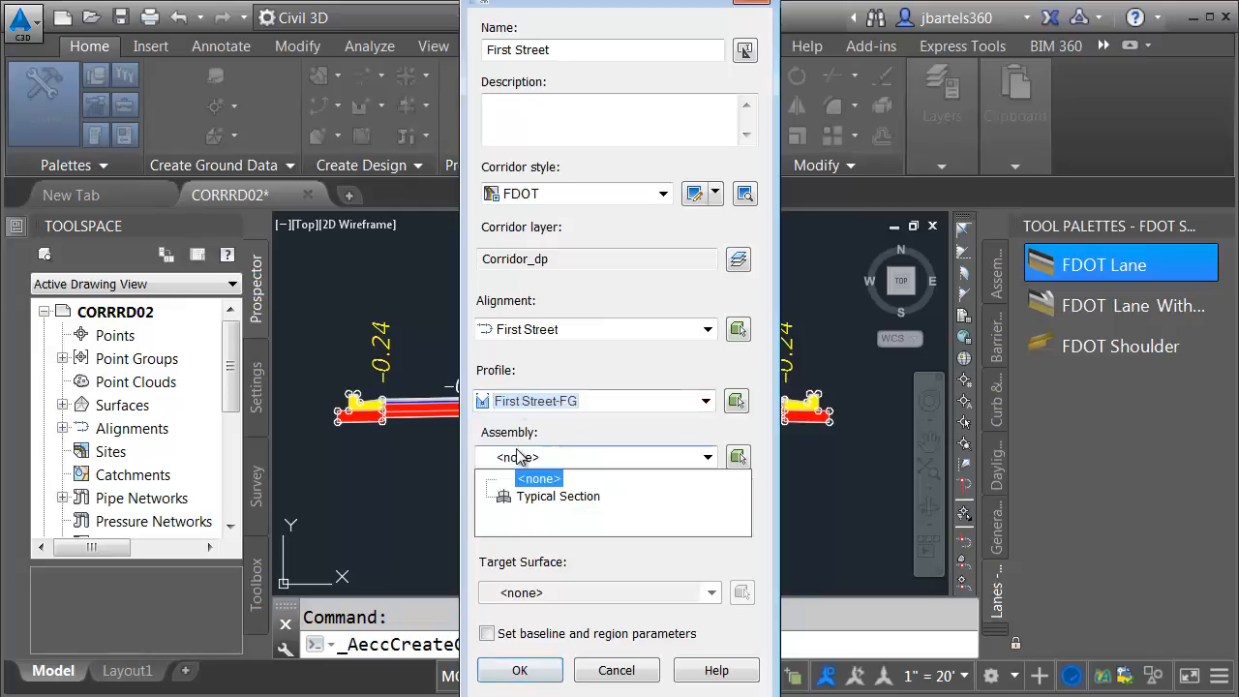
{"action": "left_click", "coordinate": [528, 499]}
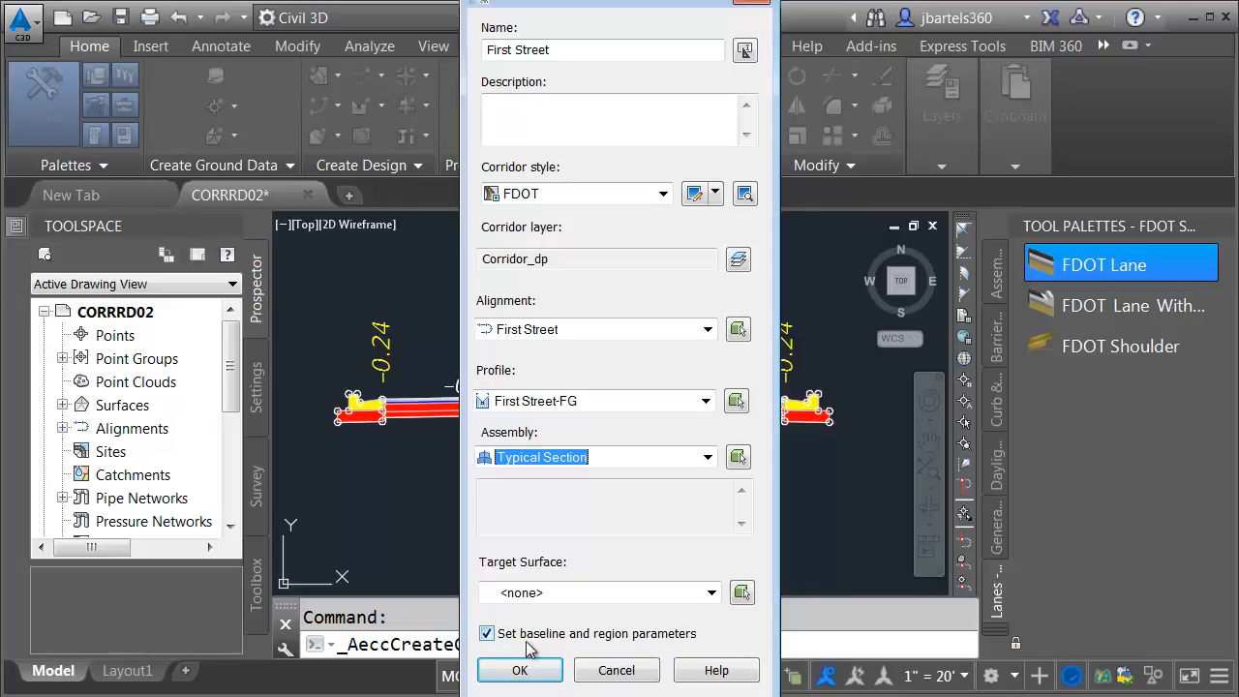
{"action": "left_click", "coordinate": [487, 634]}
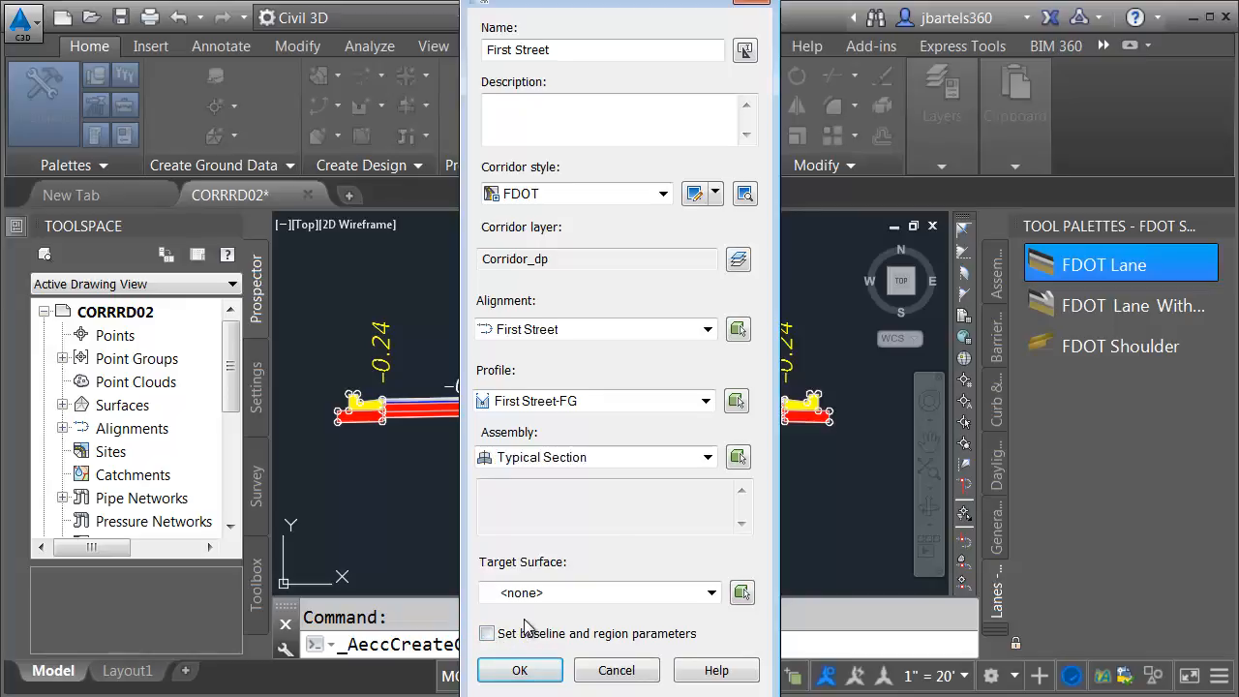
{"action": "left_click", "coordinate": [516, 670]}
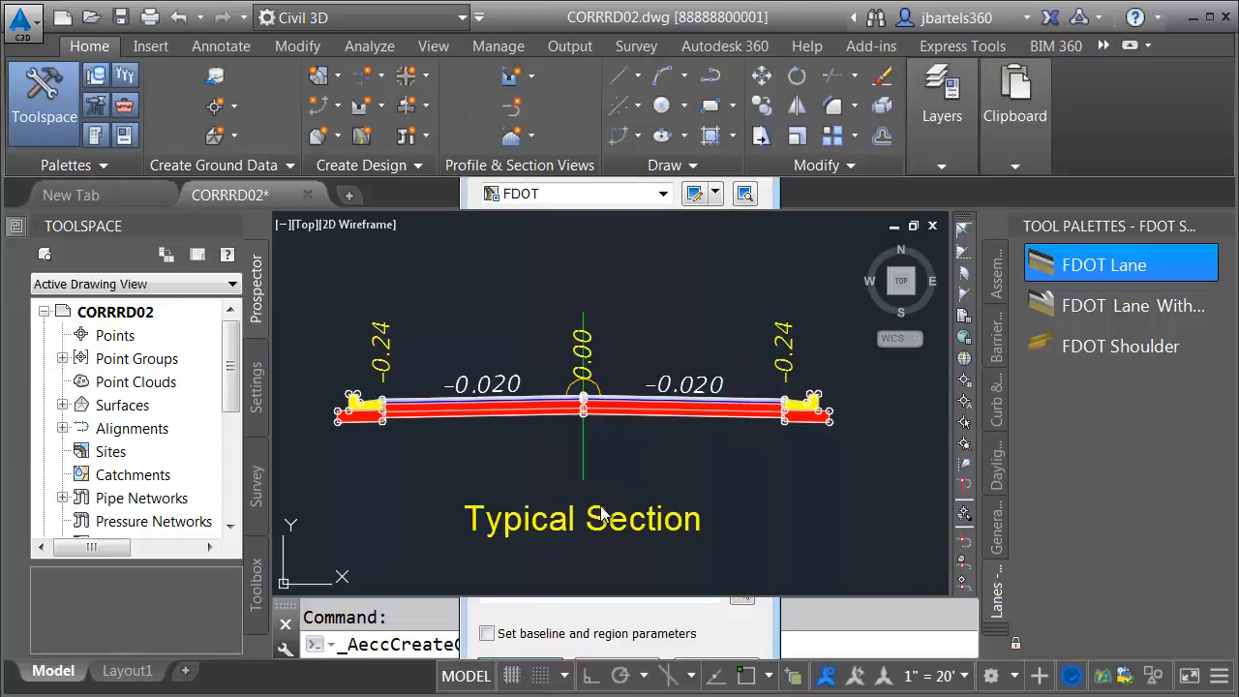
Step: Select the new corridor in the plan drawing and open it in the Object Viewer
{"action": "scroll", "coordinate": [658, 472], "scroll_direction": "down", "scroll_amount": 8}
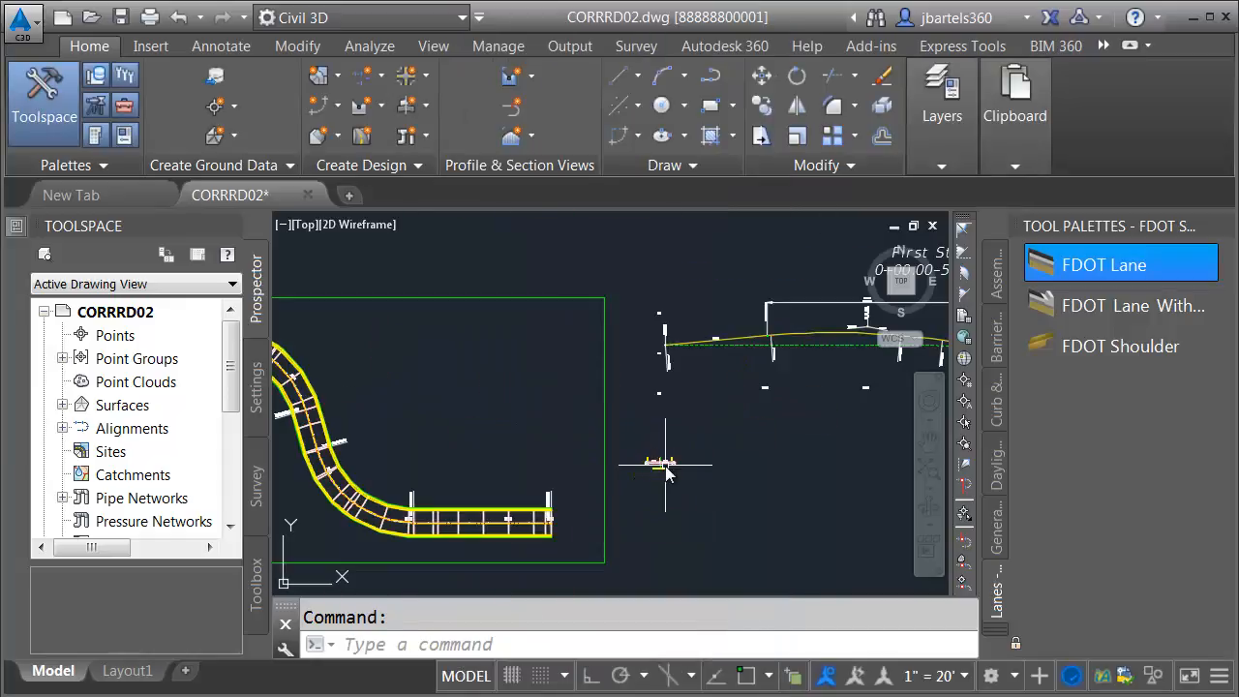
{"action": "scroll", "coordinate": [633, 437], "scroll_direction": "down", "scroll_amount": 3}
{"action": "scroll", "coordinate": [330, 337], "scroll_direction": "up", "scroll_amount": 6}
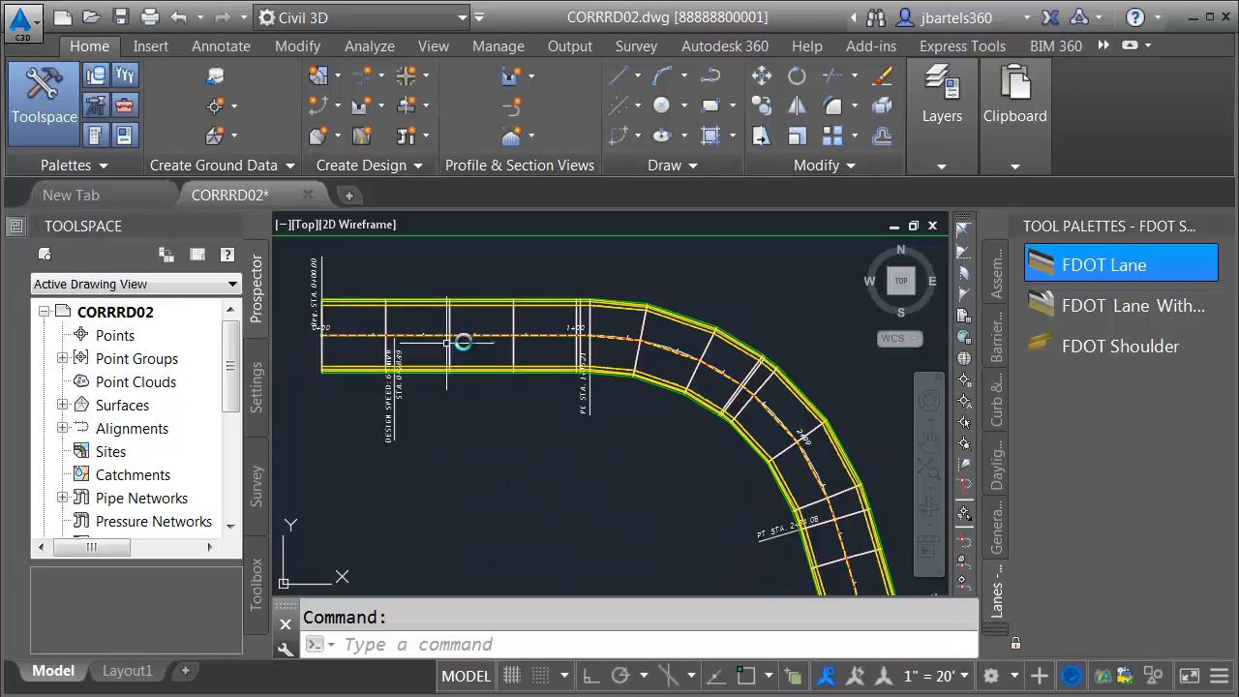
{"action": "mouse_move", "coordinate": [727, 487]}
{"action": "middle_mouse_down"}
{"action": "mouse_move", "coordinate": [475, 338]}
{"action": "mouse_move", "coordinate": [590, 434]}
{"action": "mouse_move", "coordinate": [619, 439]}
{"action": "middle_mouse_up"}
{"action": "left_click", "coordinate": [619, 439]}
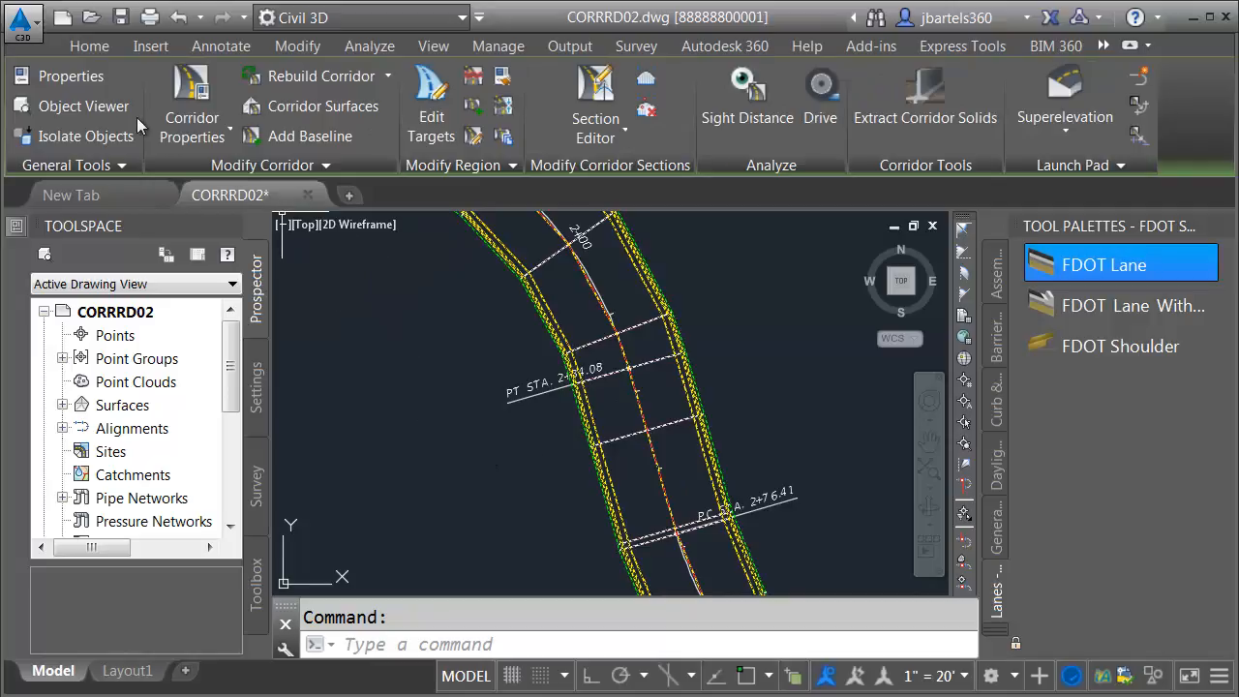
{"action": "left_click", "coordinate": [109, 105]}
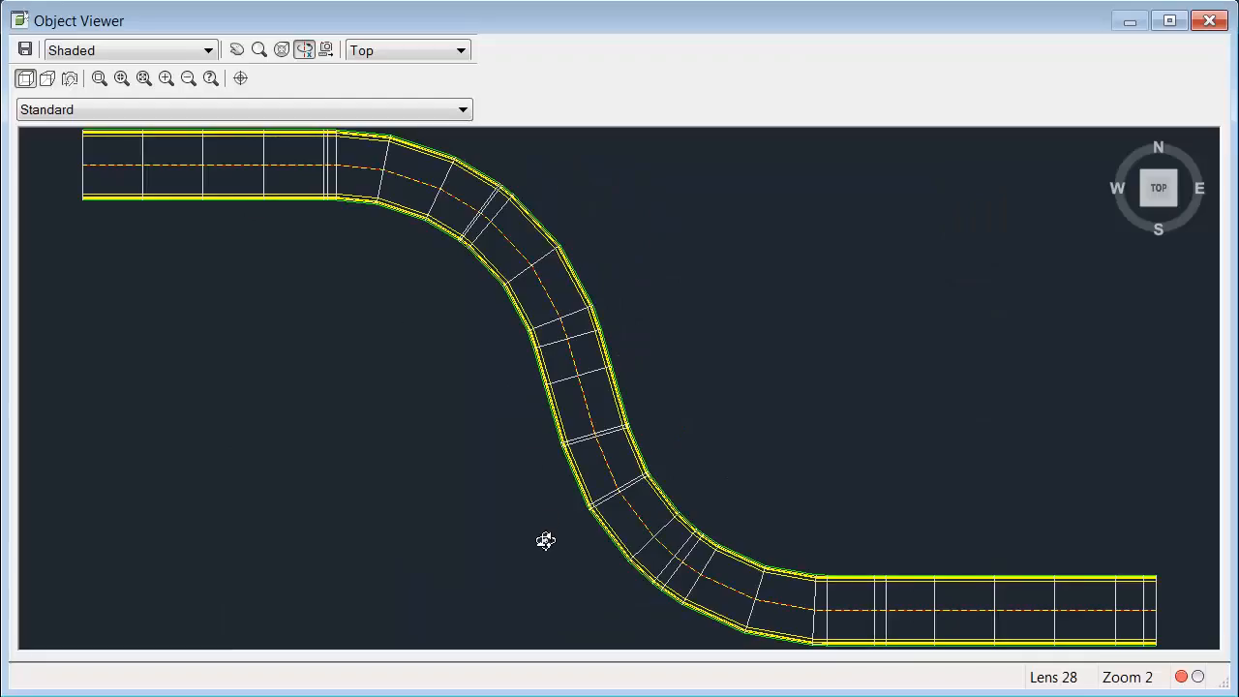
Step: Orbit the corridor model from plan into an oblique 3D view showing its length and elevation
{"action": "scroll", "coordinate": [539, 519], "scroll_direction": "up", "scroll_amount": 2}
{"action": "left_click_drag", "start_coordinate": [538, 519], "coordinate": [581, 340]}
{"action": "middle_click_drag", "start_coordinate": [581, 340], "coordinate": [602, 365]}
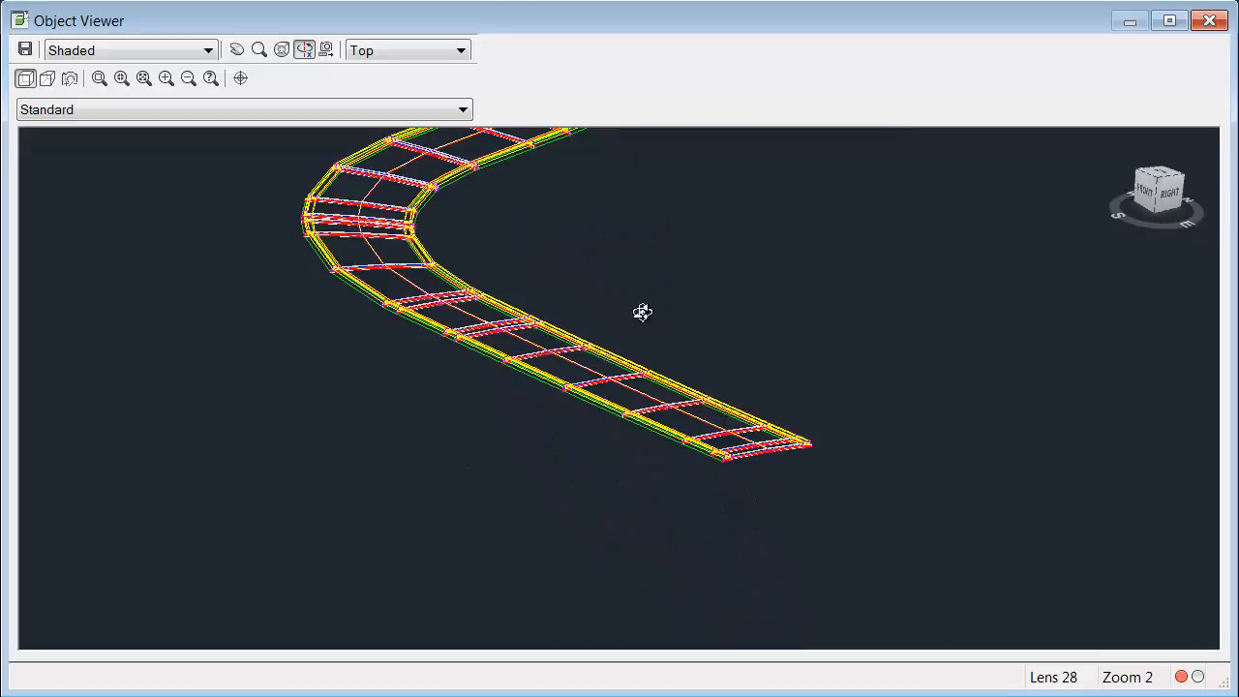
{"action": "middle_click_drag", "start_coordinate": [608, 377], "coordinate": [569, 278], "text": "shift"}
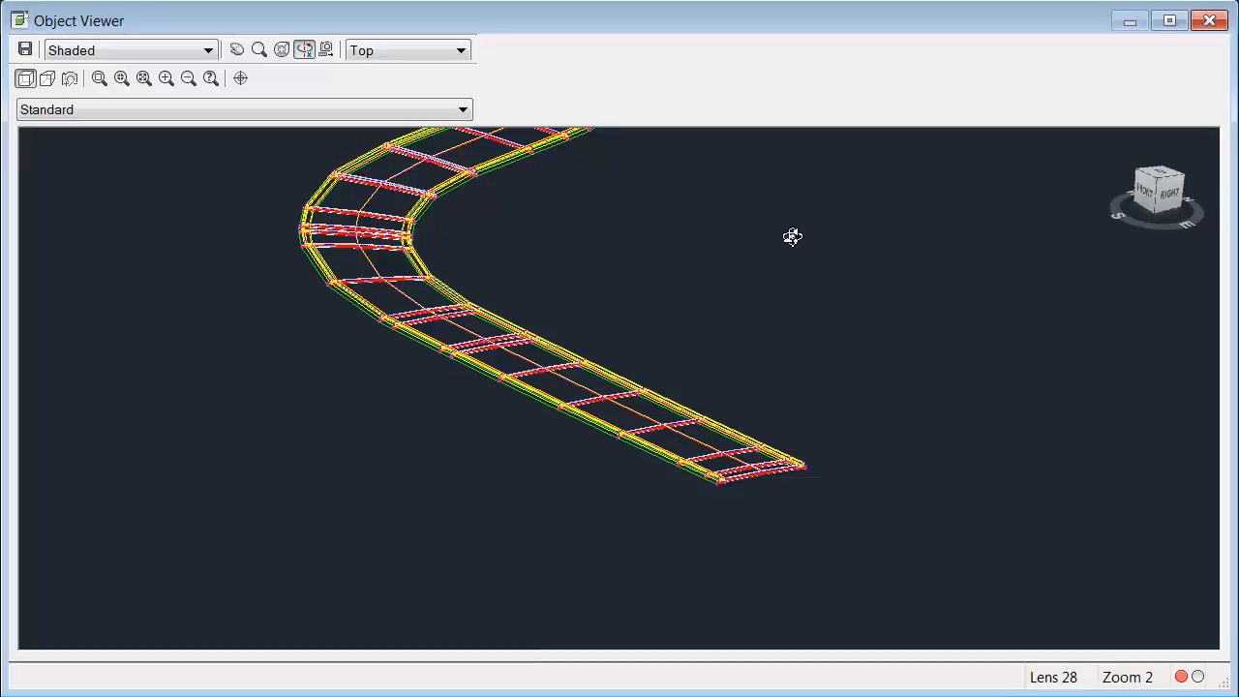
{"action": "left_click_drag", "start_coordinate": [867, 193], "coordinate": [791, 254]}
{"action": "left_click_drag", "start_coordinate": [603, 409], "coordinate": [600, 398]}
Step: Examine the lane and curb cross sections up close along the straight end of the corridor
{"action": "scroll", "coordinate": [629, 409], "scroll_direction": "up", "scroll_amount": 4}
{"action": "scroll", "coordinate": [630, 408], "scroll_direction": "up", "scroll_amount": 2}
{"action": "middle_click_drag", "start_coordinate": [582, 382], "coordinate": [706, 427]}
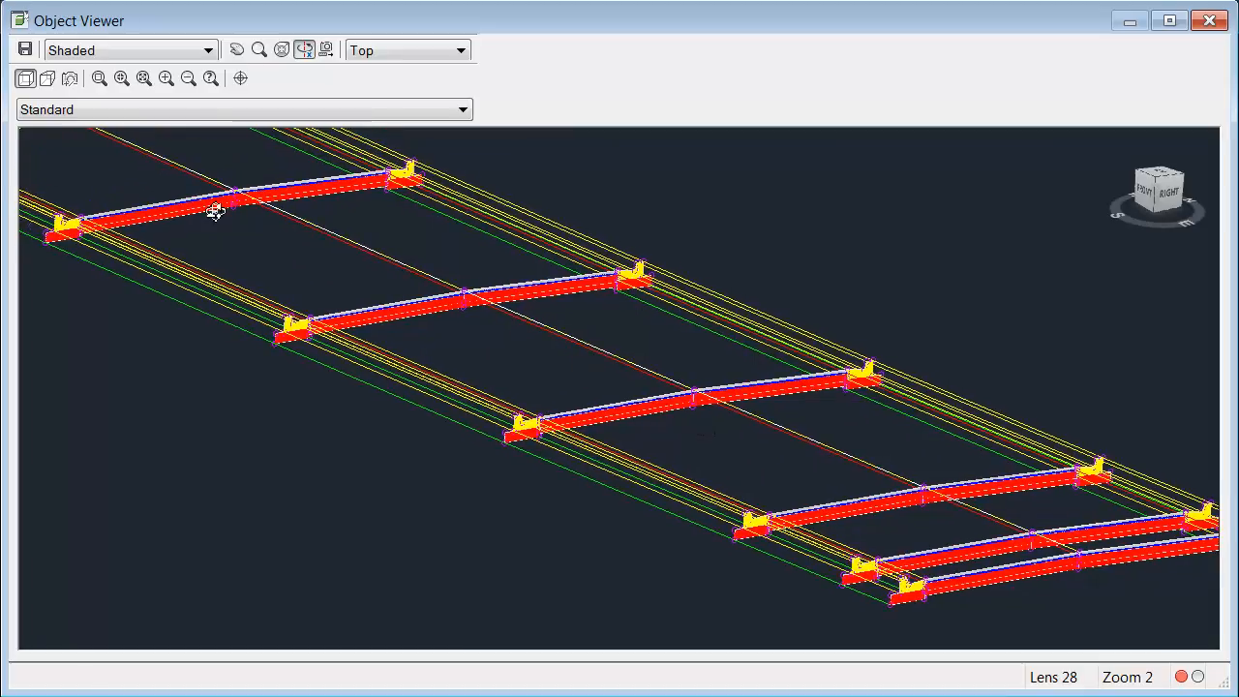
{"action": "scroll", "coordinate": [523, 343], "scroll_direction": "up", "scroll_amount": 2}
{"action": "middle_click_drag", "start_coordinate": [567, 382], "coordinate": [382, 293]}
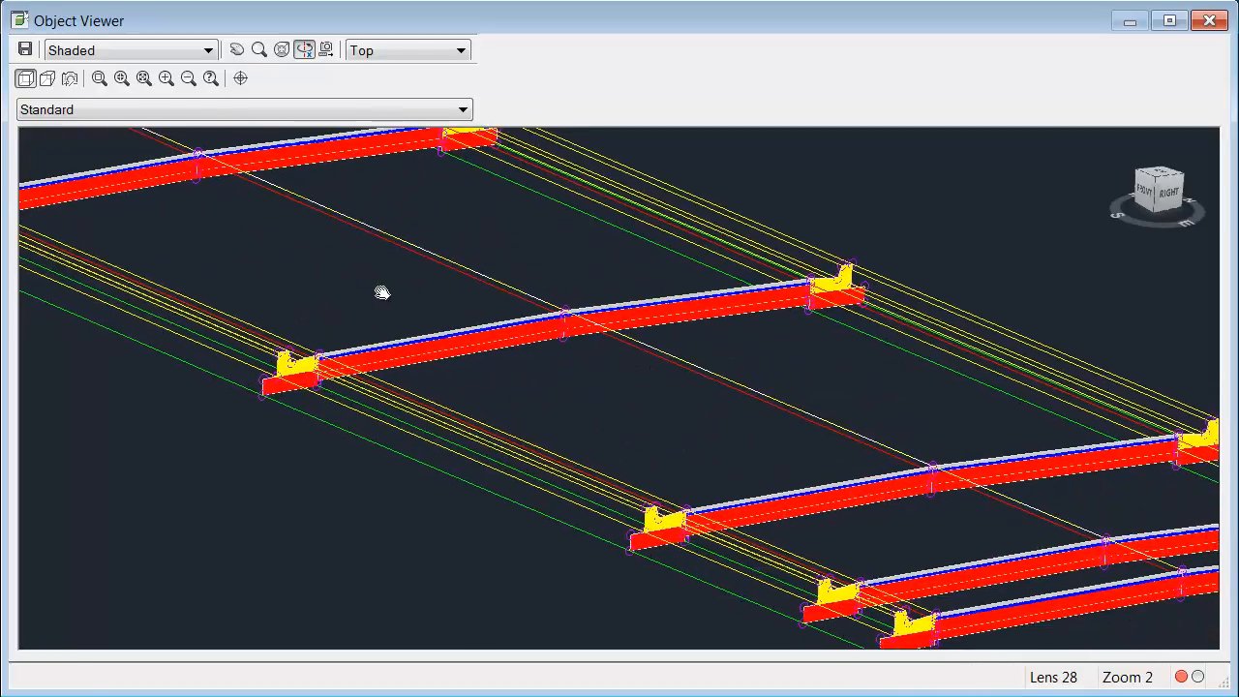
Step: Inspect the remaining cross sections at the end of the 3D corridor model and close the Object Viewer
{"action": "middle_click_drag", "start_coordinate": [523, 342], "coordinate": [359, 275]}
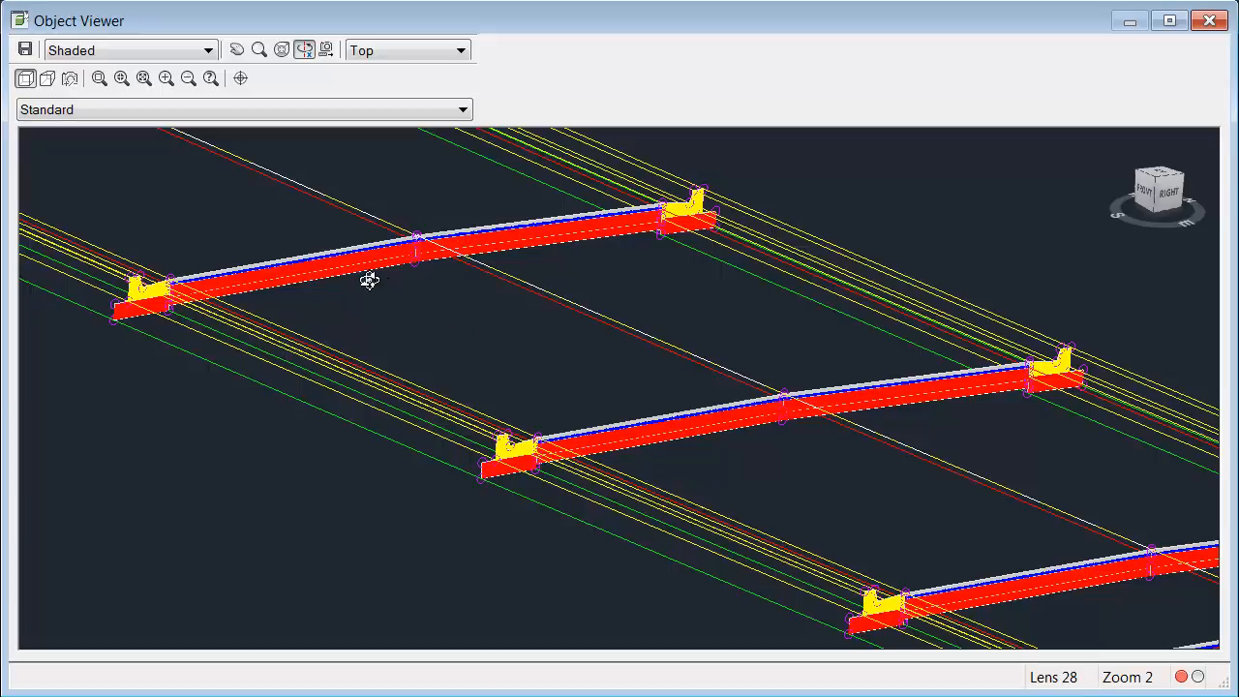
{"action": "middle_click_drag", "start_coordinate": [614, 384], "coordinate": [381, 262]}
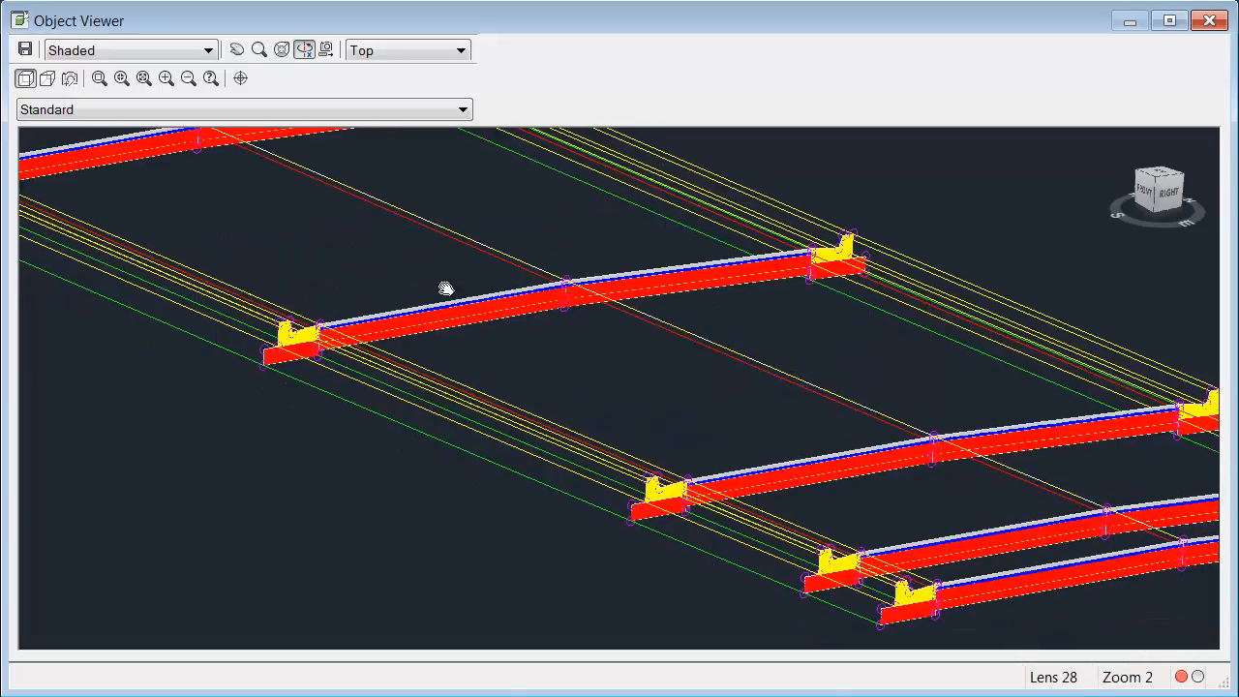
{"action": "middle_click_drag", "start_coordinate": [676, 401], "coordinate": [324, 359]}
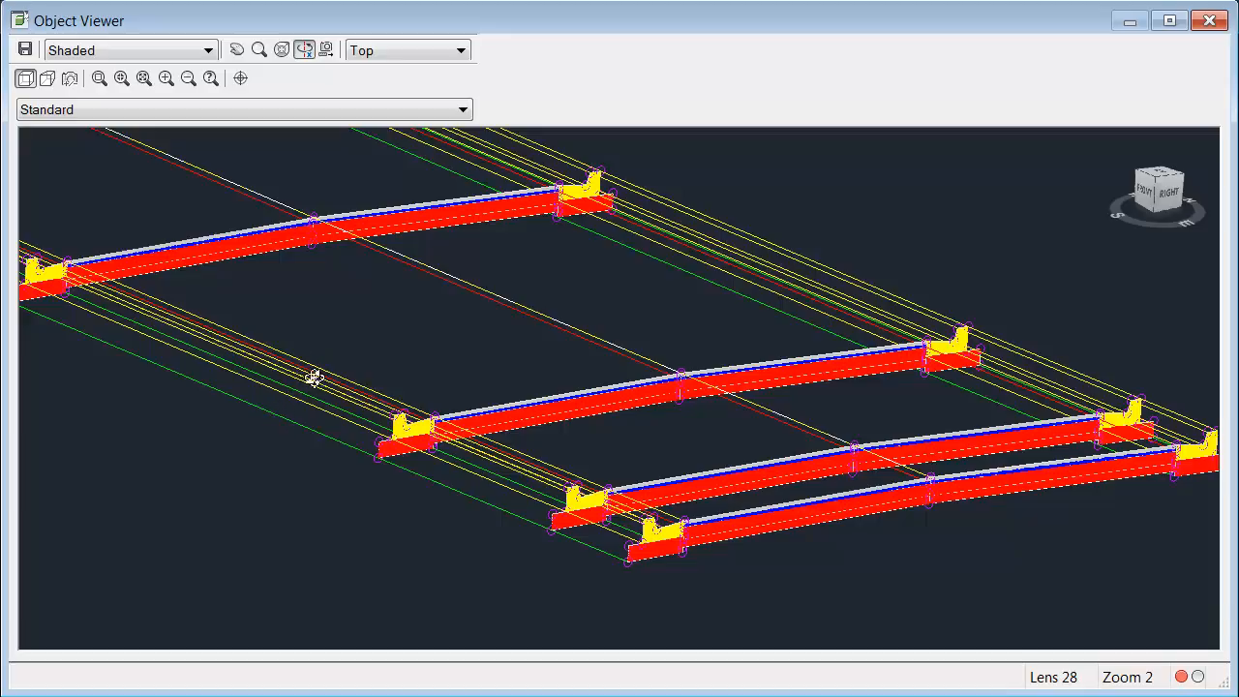
{"action": "left_click", "coordinate": [1210, 20]}
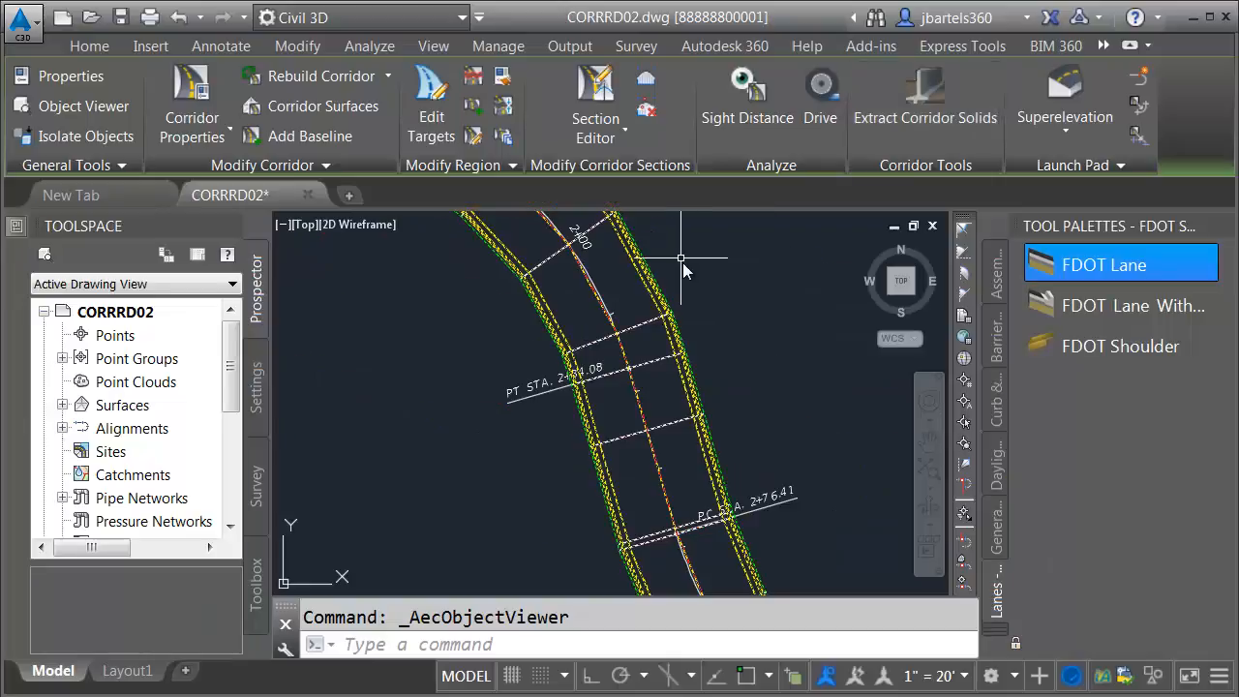
Step: Examine the corridor's feature lines up close along the curb edge between the two curves in plan
{"action": "scroll", "coordinate": [705, 397], "scroll_direction": "up", "scroll_amount": 5}
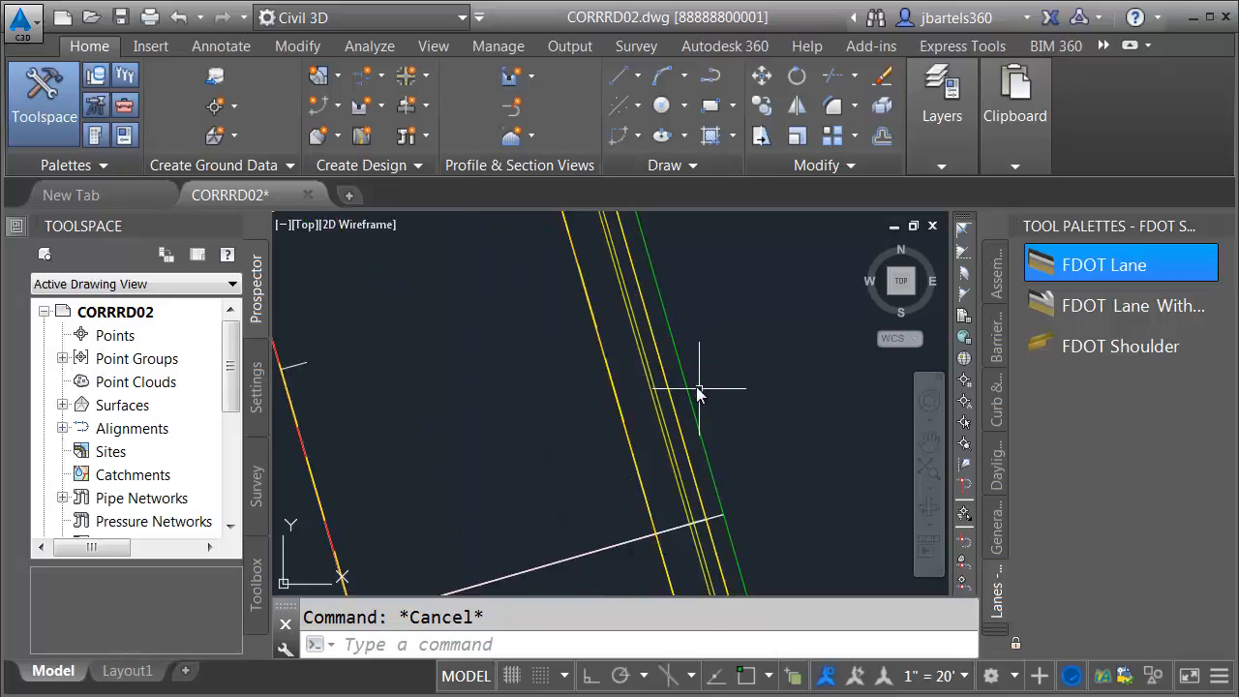
{"action": "scroll", "coordinate": [687, 385], "scroll_direction": "up", "scroll_amount": 3}
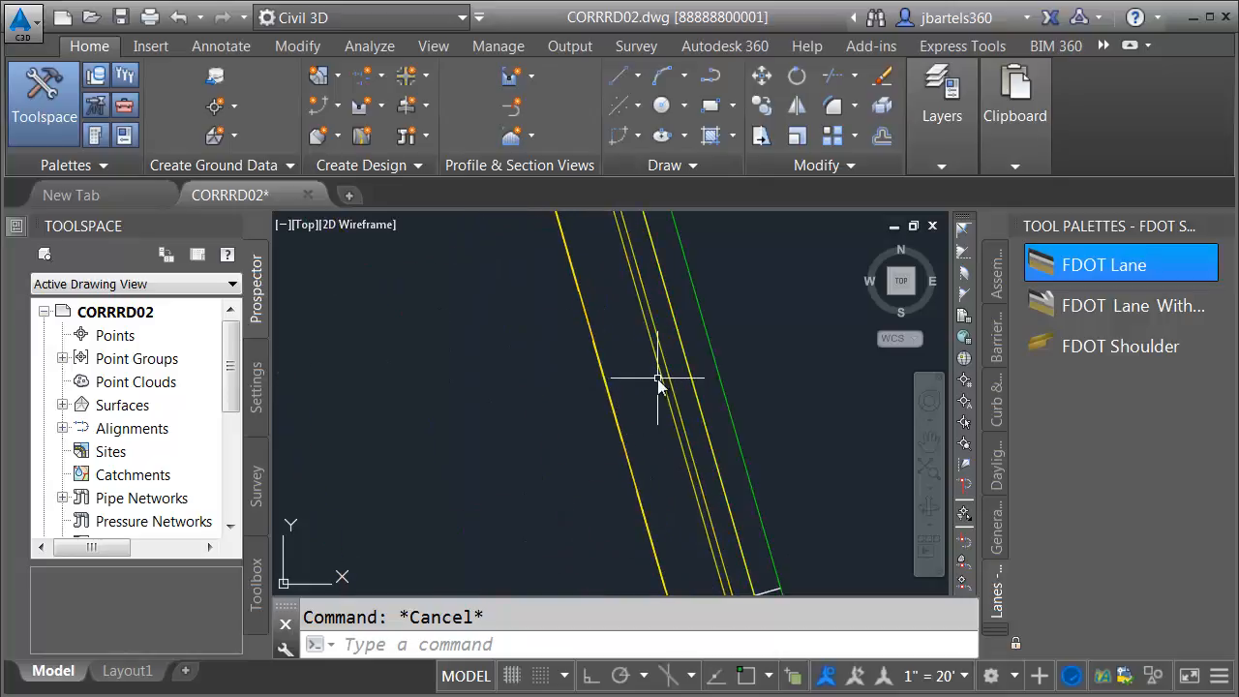
{"action": "mouse_move", "coordinate": [660, 380]}
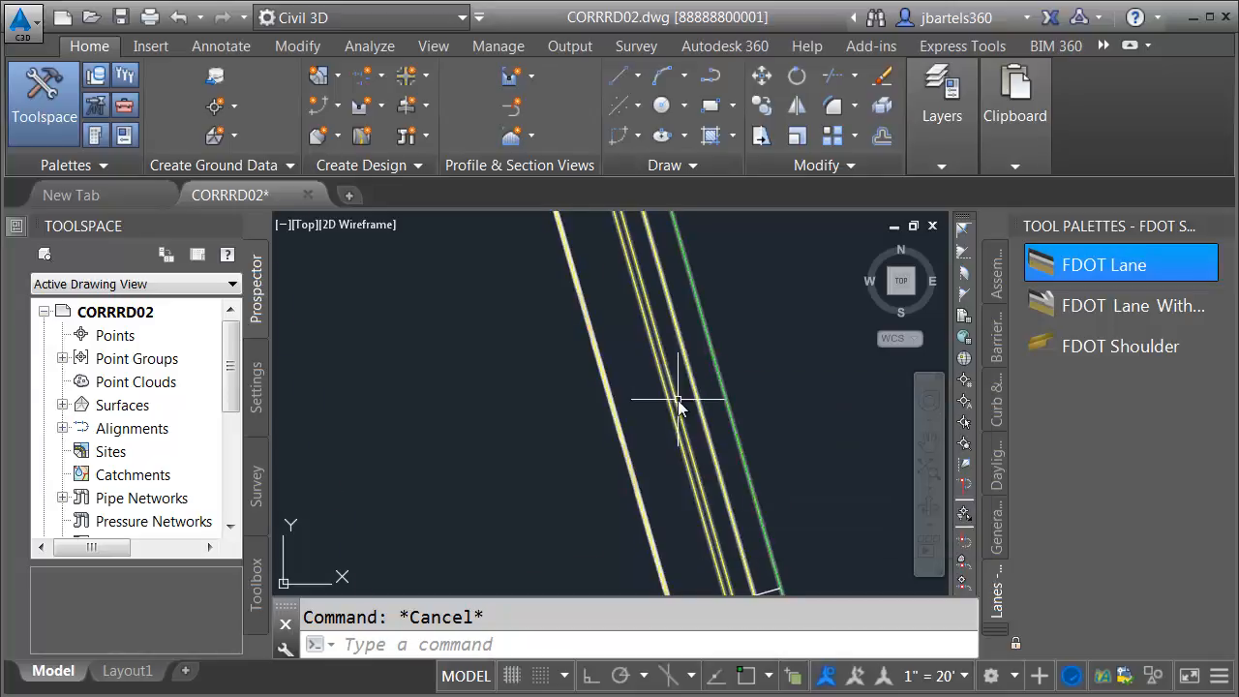
{"action": "scroll", "coordinate": [678, 401], "scroll_direction": "down", "scroll_amount": 3}
{"action": "scroll", "coordinate": [678, 401], "scroll_direction": "down", "scroll_amount": 6}
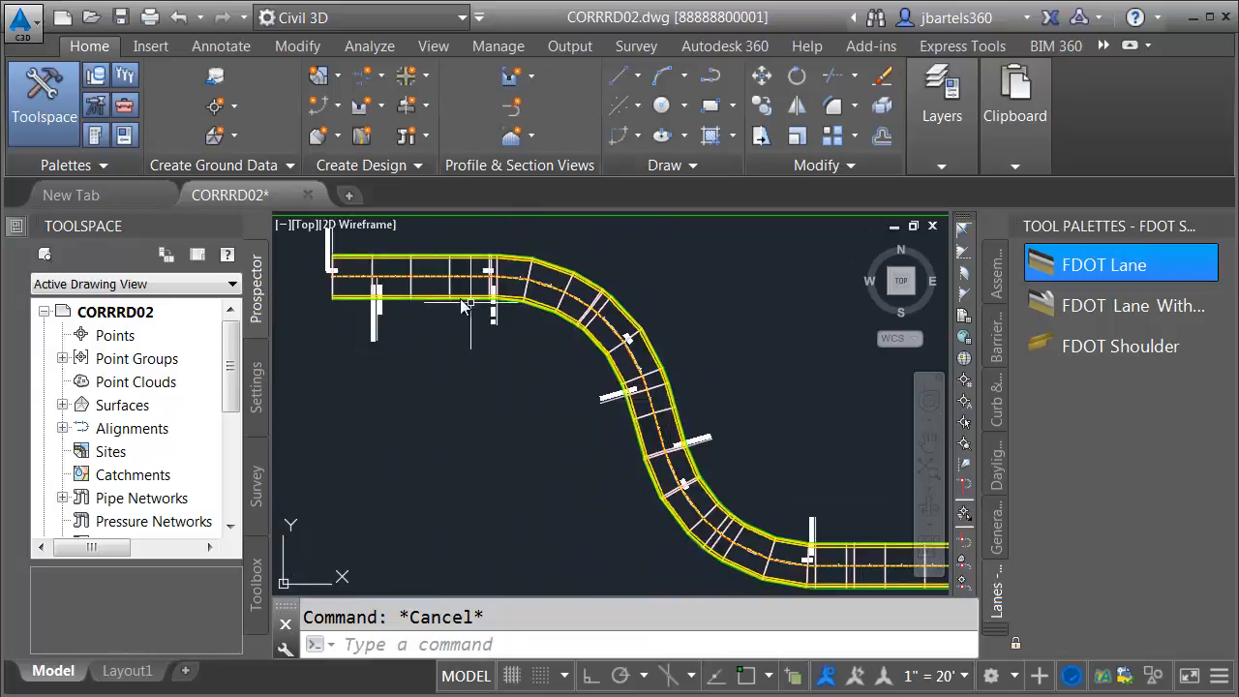
Step: Examine the spacing of the corridor's assembly sections around the first curve, between stations 1+00 and 2+00
{"action": "scroll", "coordinate": [386, 274], "scroll_direction": "up", "scroll_amount": 2}
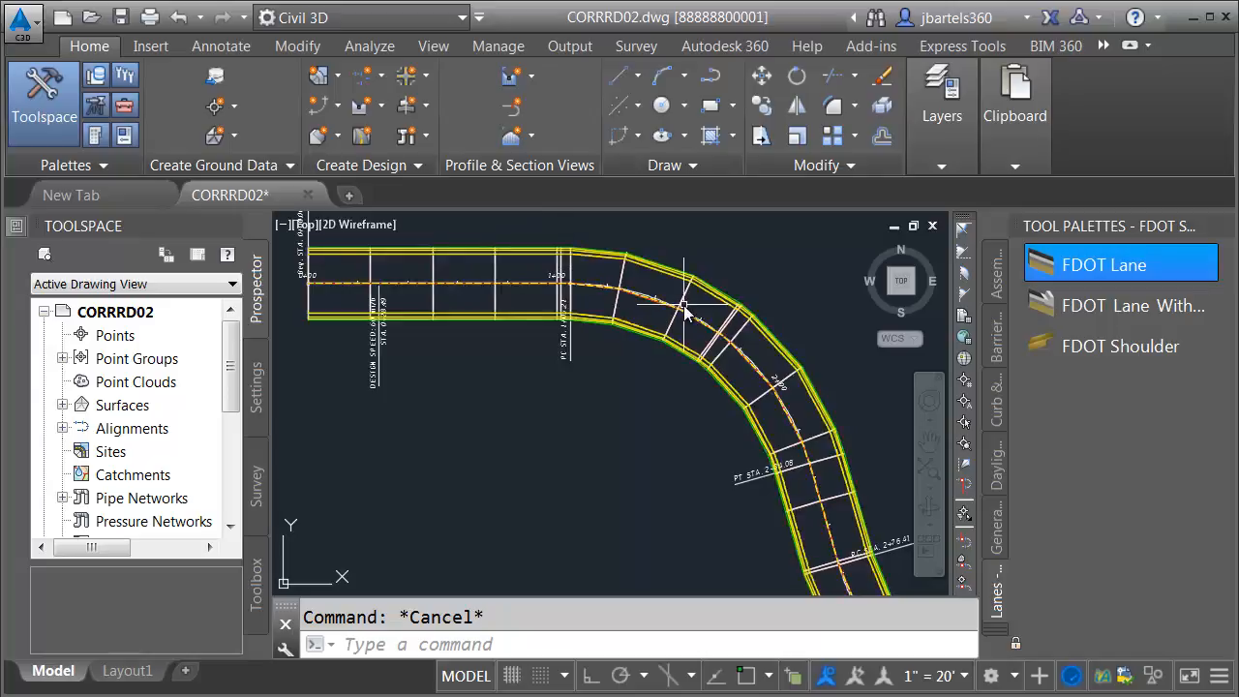
{"action": "middle_click_drag", "start_coordinate": [675, 306], "coordinate": [602, 303]}
{"action": "scroll", "coordinate": [620, 290], "scroll_direction": "up", "scroll_amount": 2}
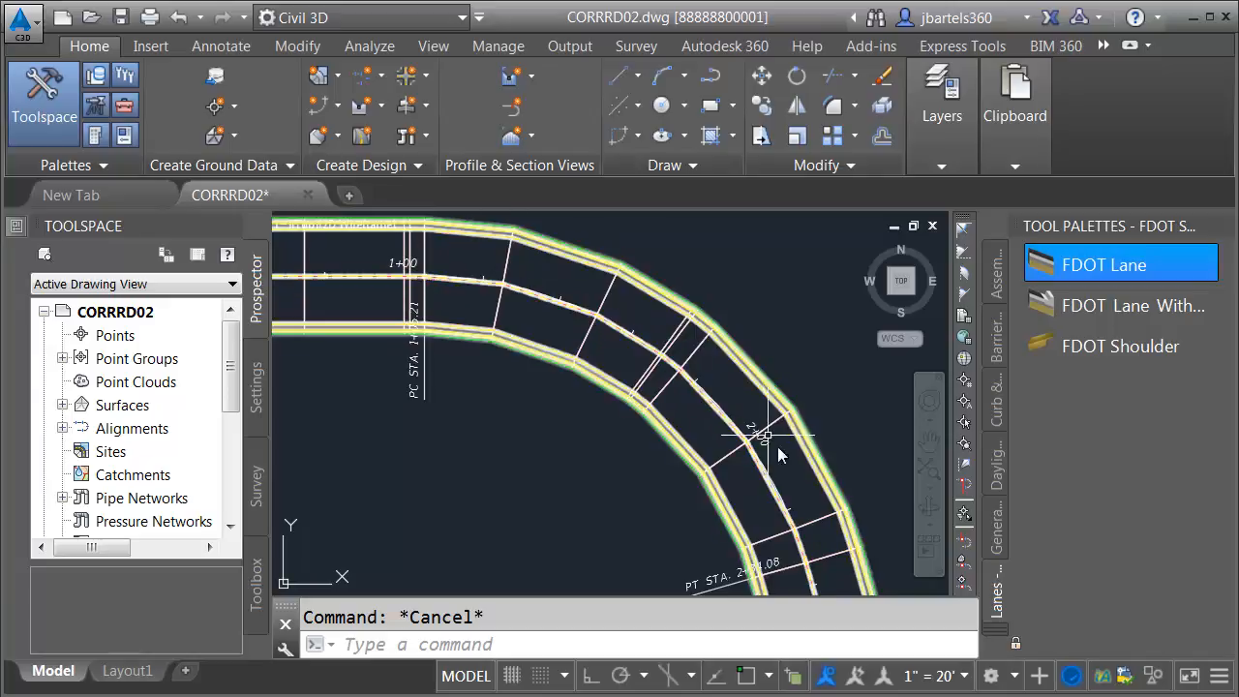
{"action": "mouse_move", "coordinate": [794, 485]}
{"action": "middle_mouse_down"}
{"action": "mouse_move", "coordinate": [800, 435]}
{"action": "mouse_move", "coordinate": [650, 268]}
{"action": "mouse_move", "coordinate": [793, 524]}
{"action": "middle_mouse_up"}
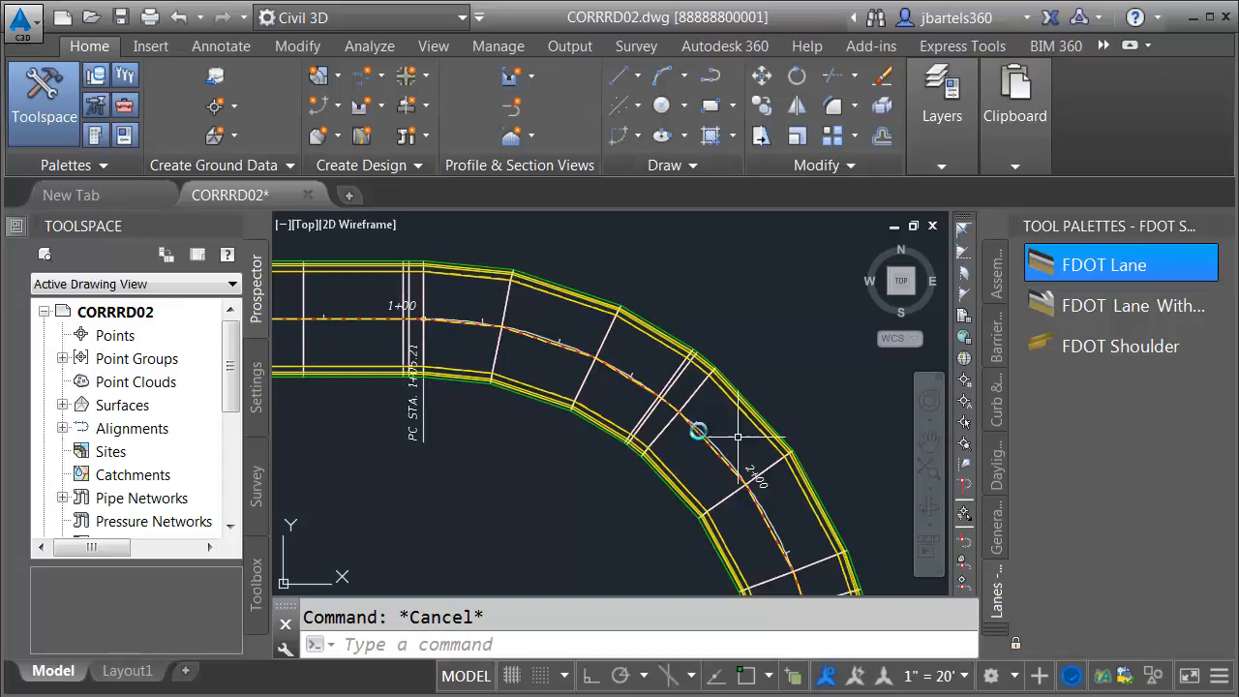
{"action": "mouse_move", "coordinate": [525, 440]}
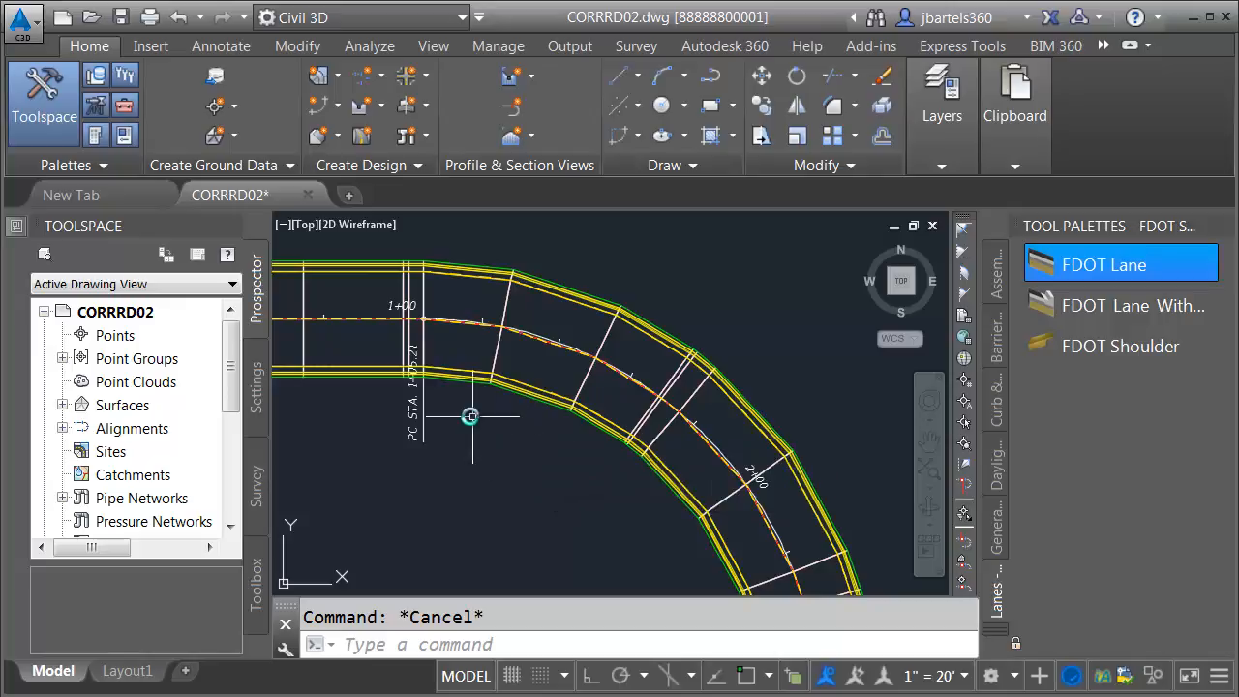
{"action": "middle_click_drag", "start_coordinate": [654, 527], "coordinate": [653, 491]}
{"action": "middle_click_drag", "start_coordinate": [548, 412], "coordinate": [611, 461]}
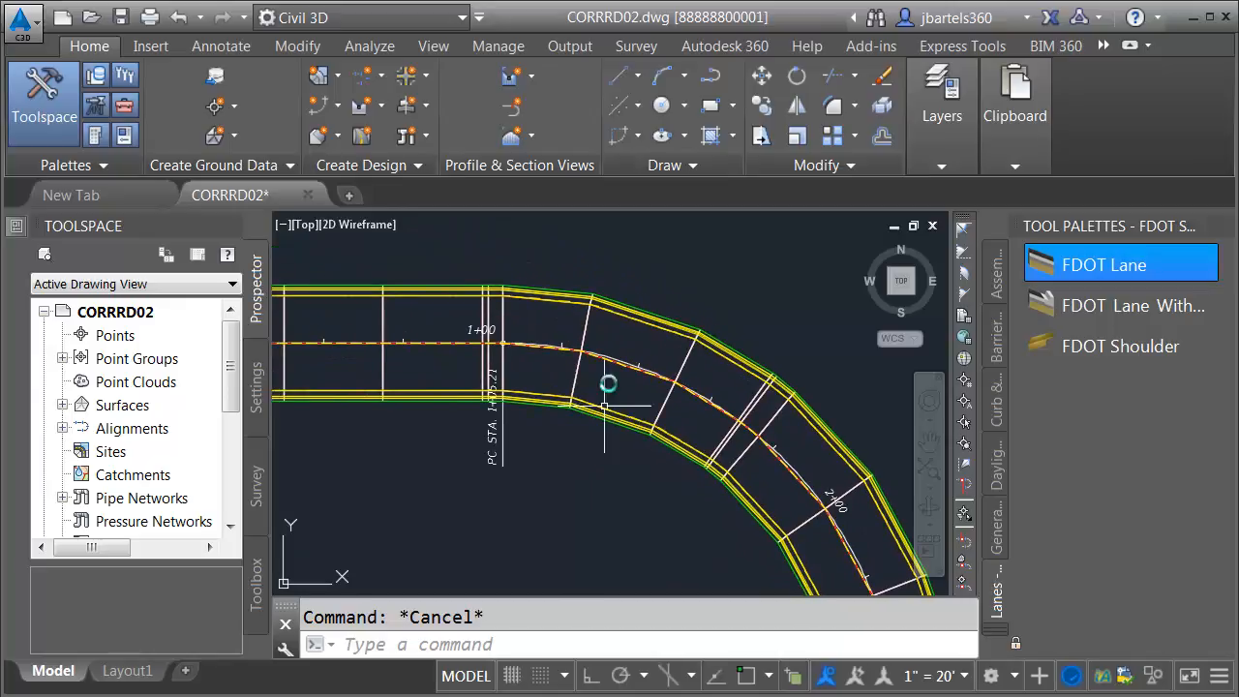
Step: Open the First Street corridor's parameters and highlight its baseline and its Typical Section region in the drawing
{"action": "left_click", "coordinate": [593, 335]}
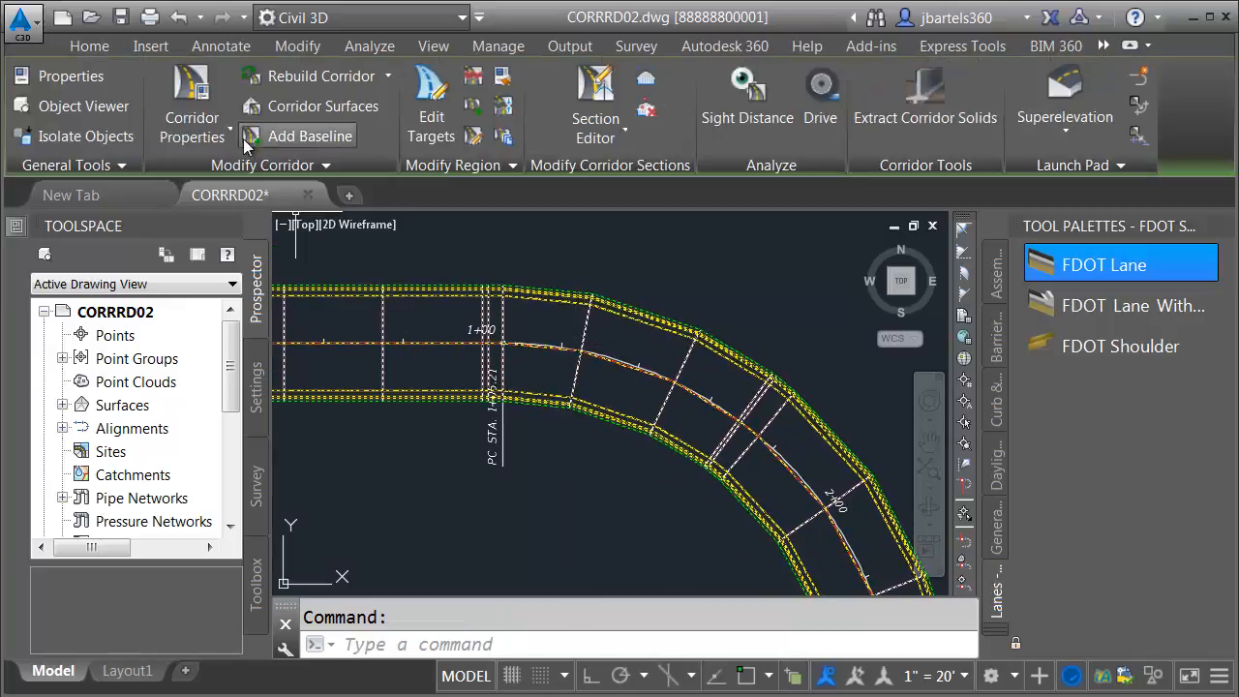
{"action": "left_click", "coordinate": [192, 89]}
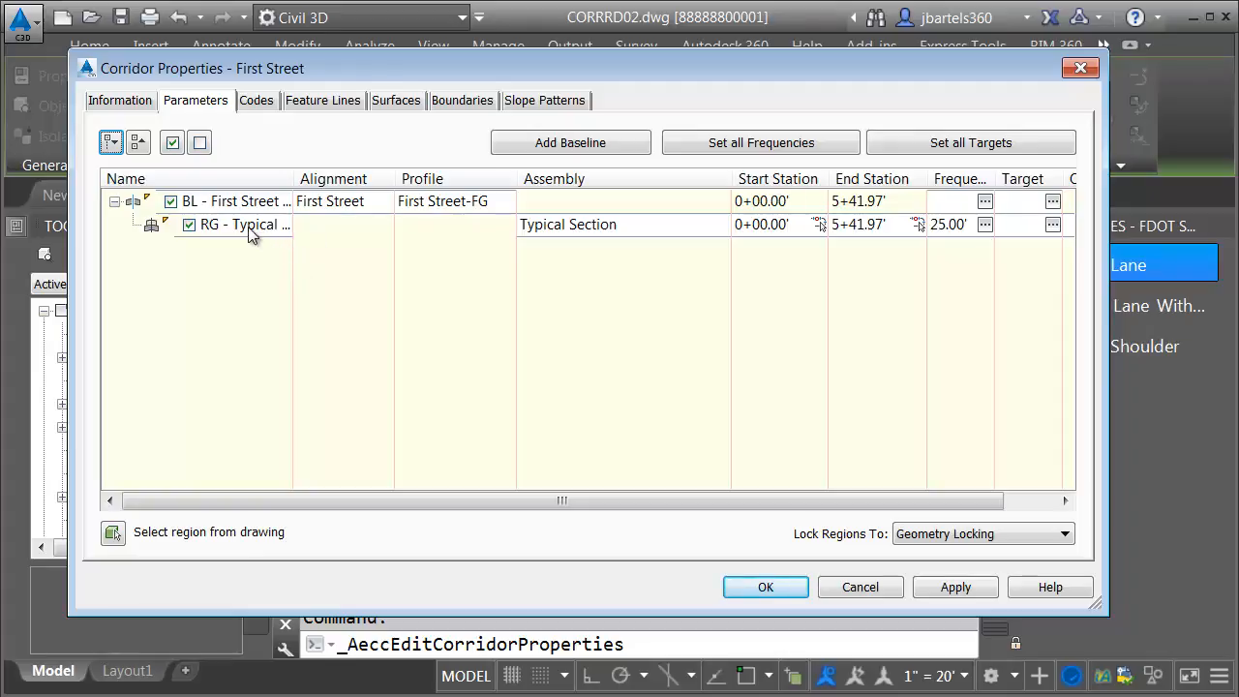
{"action": "mouse_move", "coordinate": [322, 80]}
{"action": "left_mouse_down"}
{"action": "mouse_move", "coordinate": [336, 95]}
{"action": "mouse_move", "coordinate": [359, 350]}
{"action": "mouse_move", "coordinate": [349, 477]}
{"action": "left_mouse_up"}
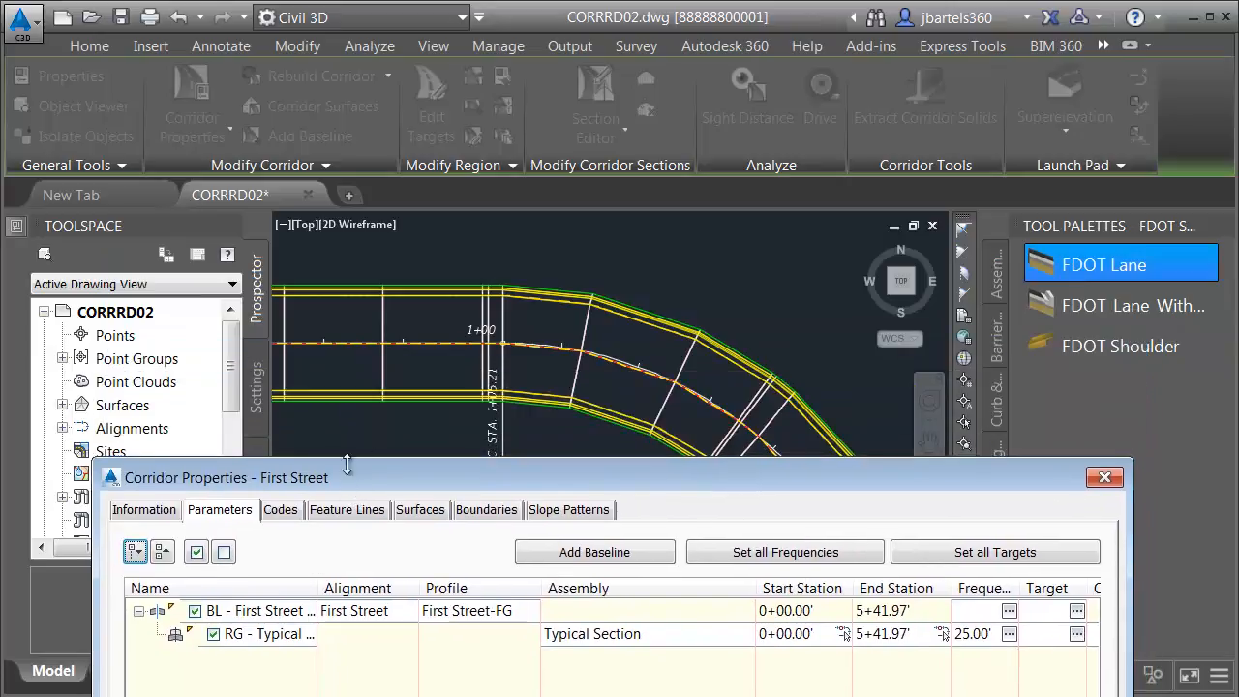
{"action": "left_click", "coordinate": [256, 614]}
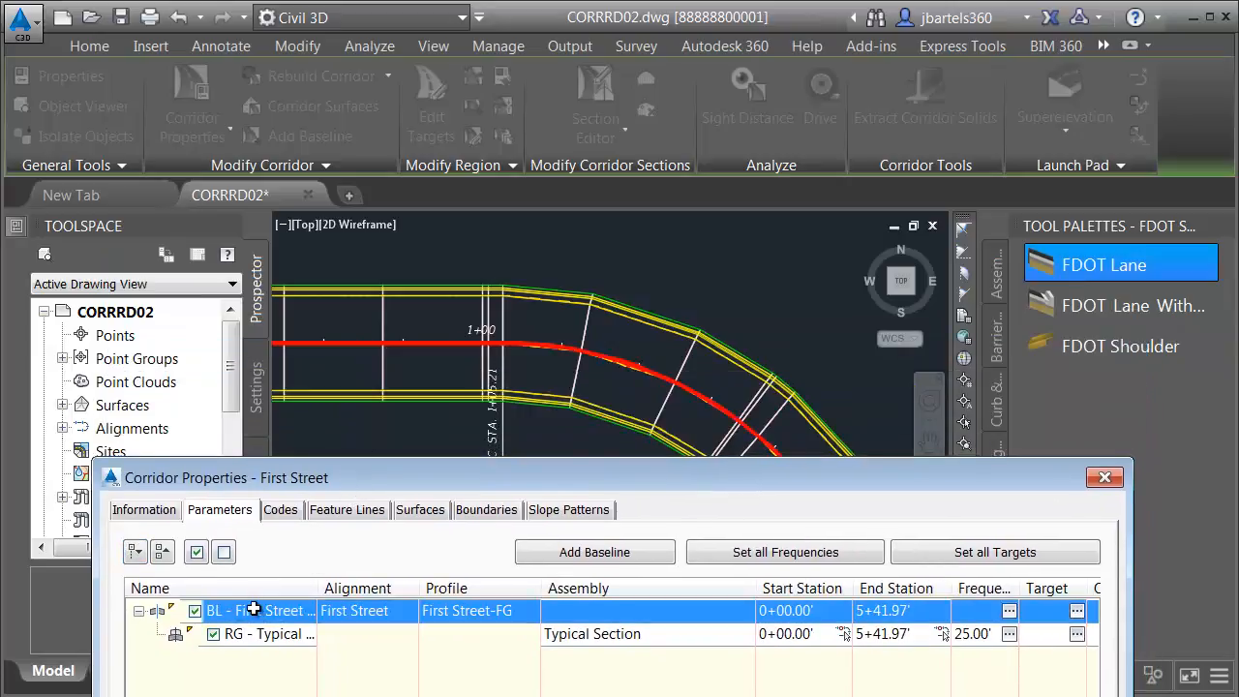
{"action": "left_click", "coordinate": [329, 611]}
{"action": "left_click", "coordinate": [344, 610]}
{"action": "left_click", "coordinate": [252, 632]}
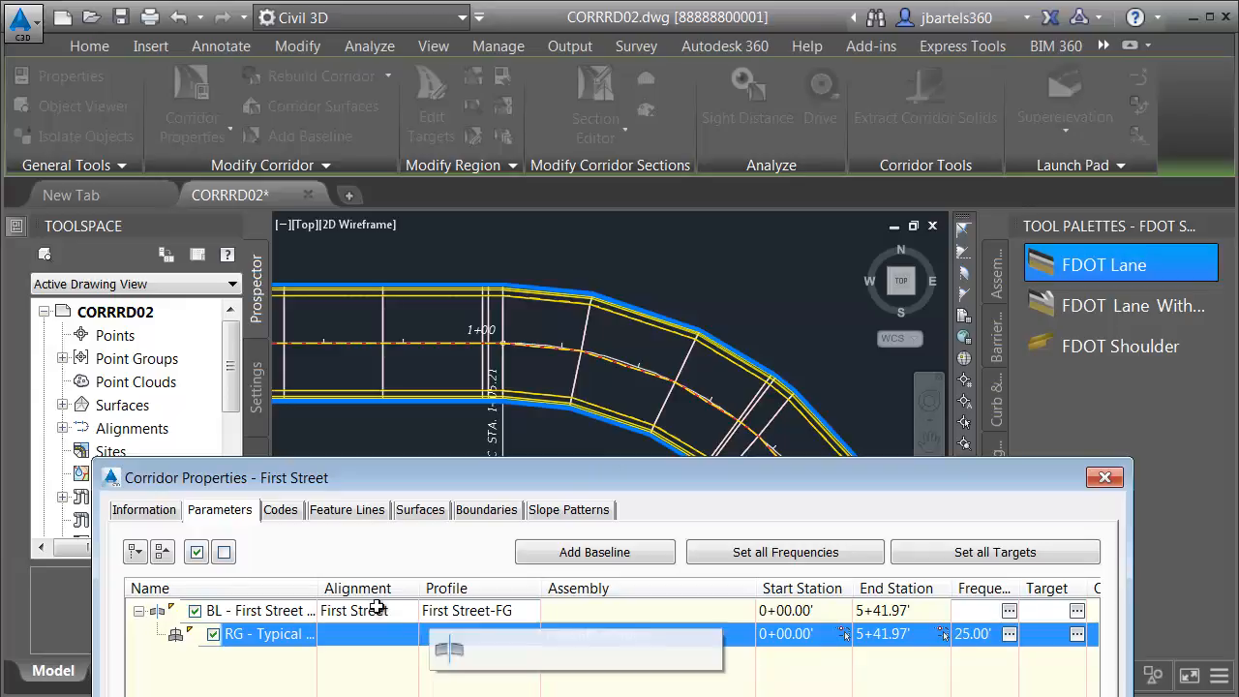
{"action": "left_click_drag", "start_coordinate": [675, 475], "coordinate": [656, 109]}
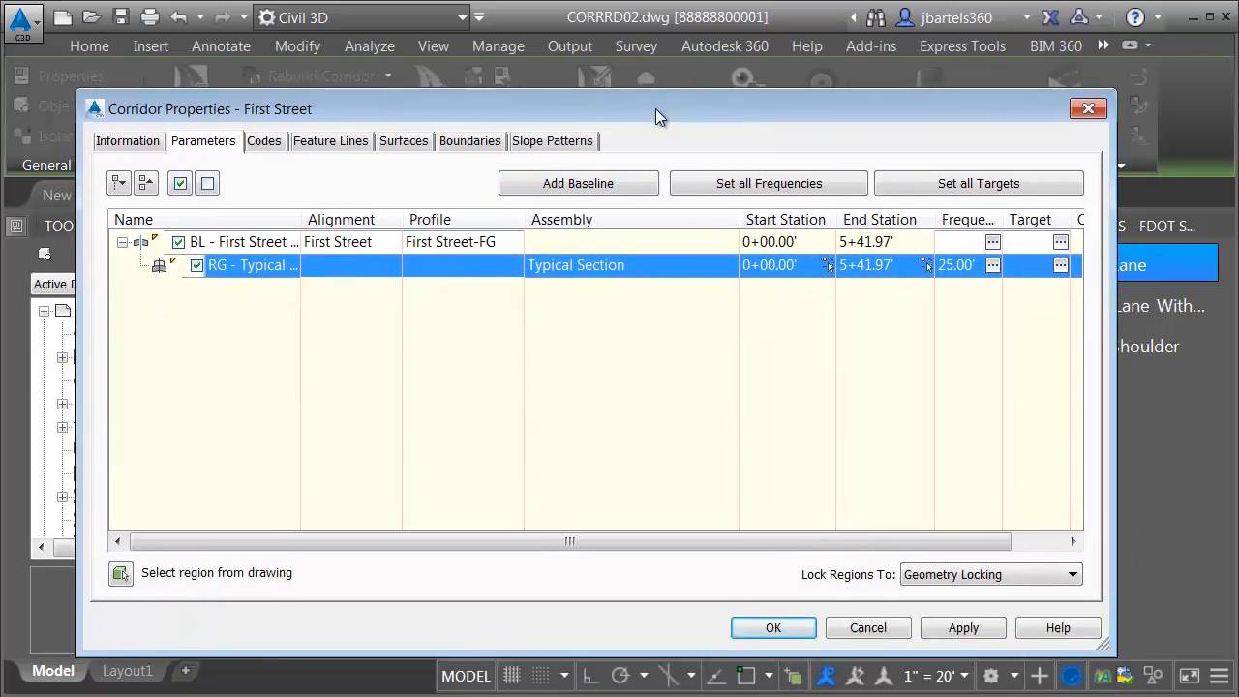
Step: In the frequency settings for the whole corridor, set the alignment's curve increment to 10', with At an increment used along curves
{"action": "left_click", "coordinate": [757, 188]}
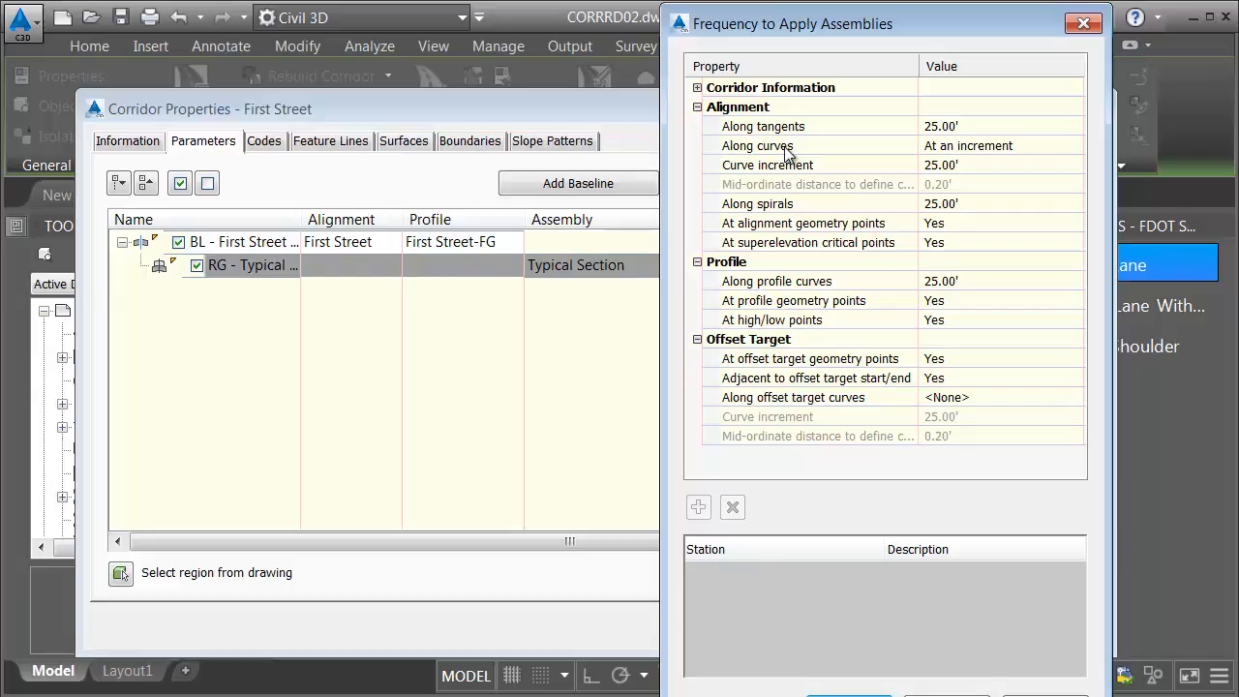
{"action": "left_click", "coordinate": [956, 171]}
{"action": "type", "text": "1"}
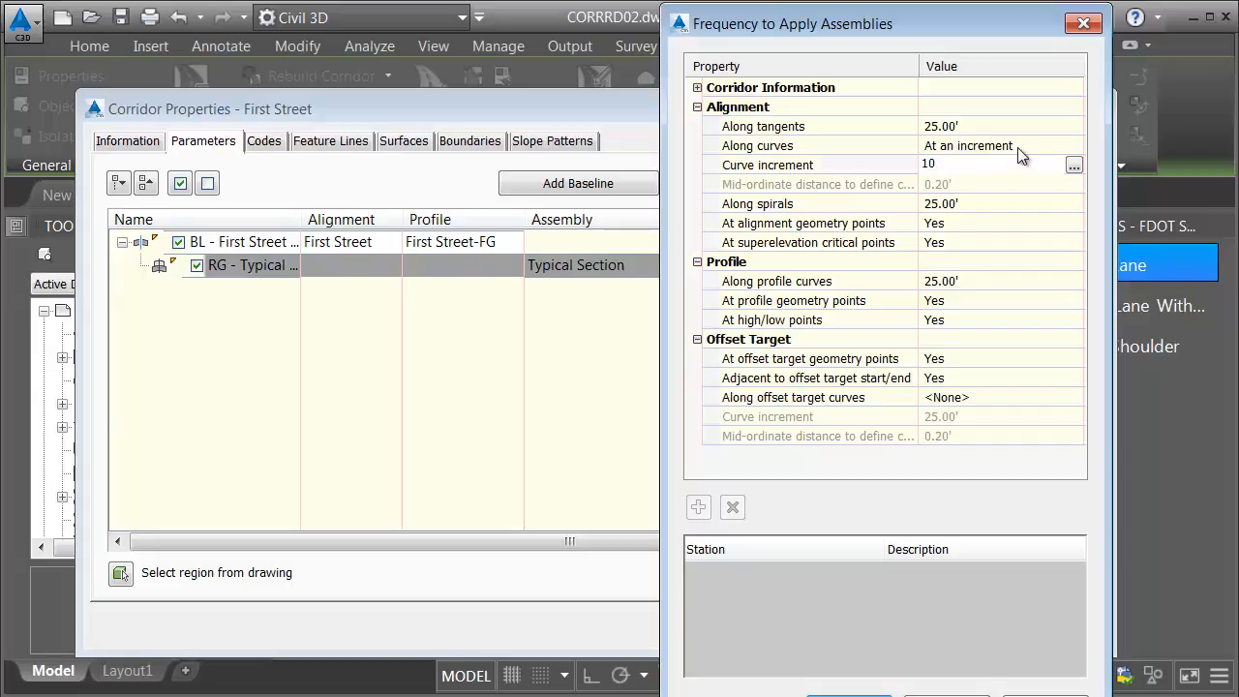
{"action": "type", "text": "0"}
{"action": "key", "text": "Return"}
{"action": "left_click", "coordinate": [1065, 145]}
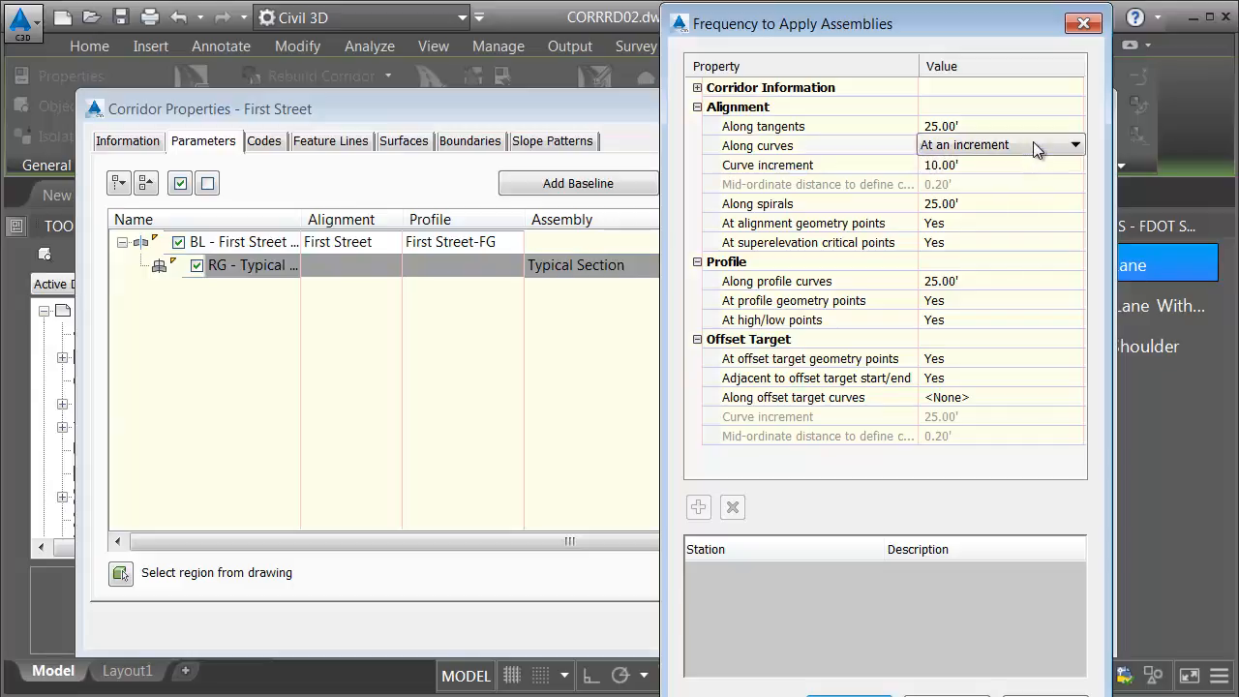
{"action": "left_click", "coordinate": [1075, 143]}
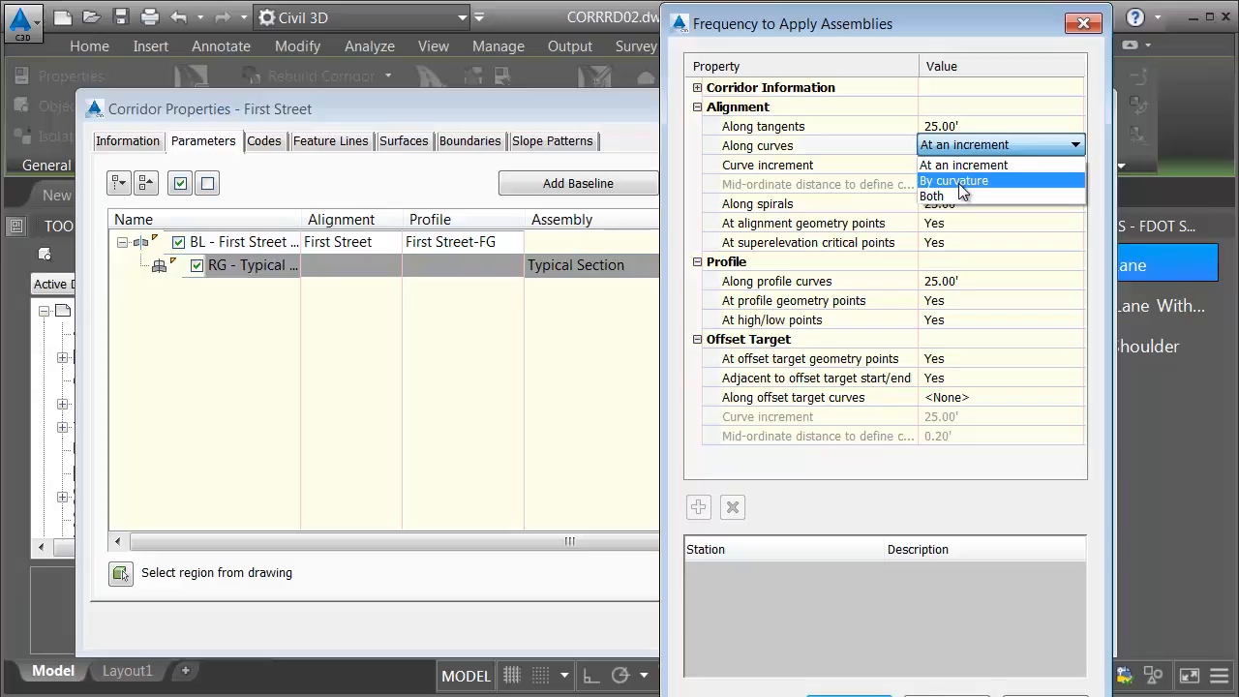
{"action": "left_click", "coordinate": [896, 156]}
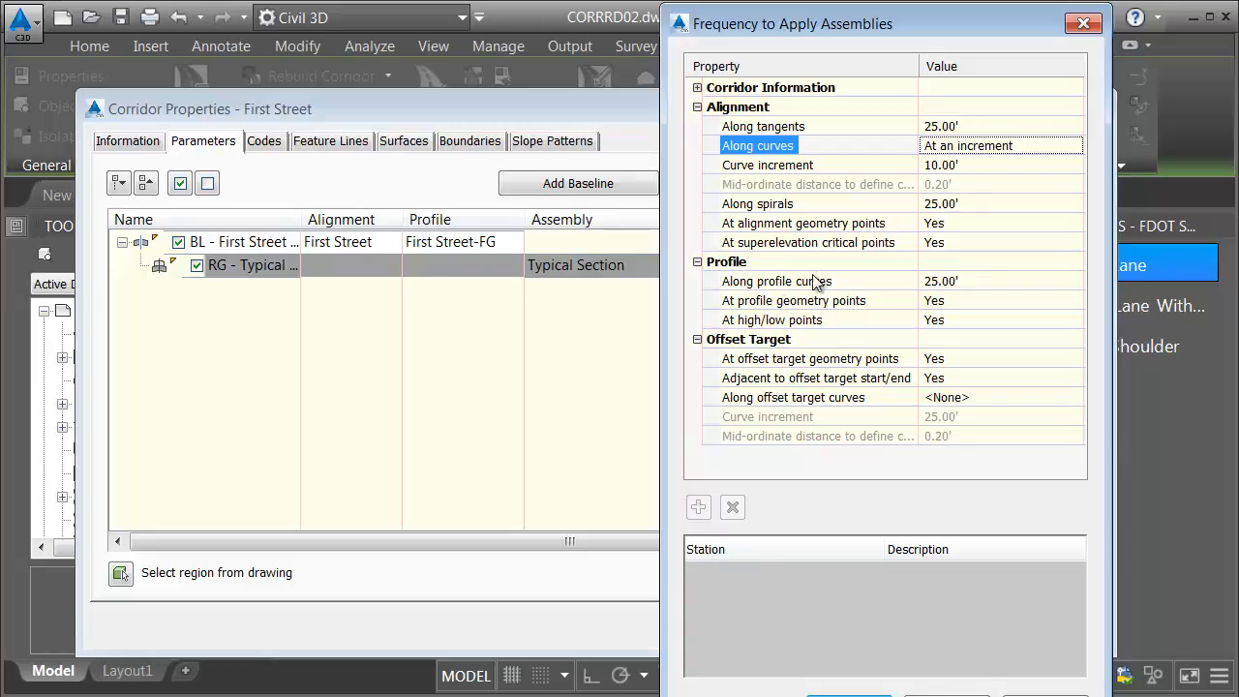
Step: Set the frequency along profile curves to 10', accept the corridor properties, and rebuild the corridor
{"action": "left_click", "coordinate": [940, 281]}
{"action": "type", "text": "10"}
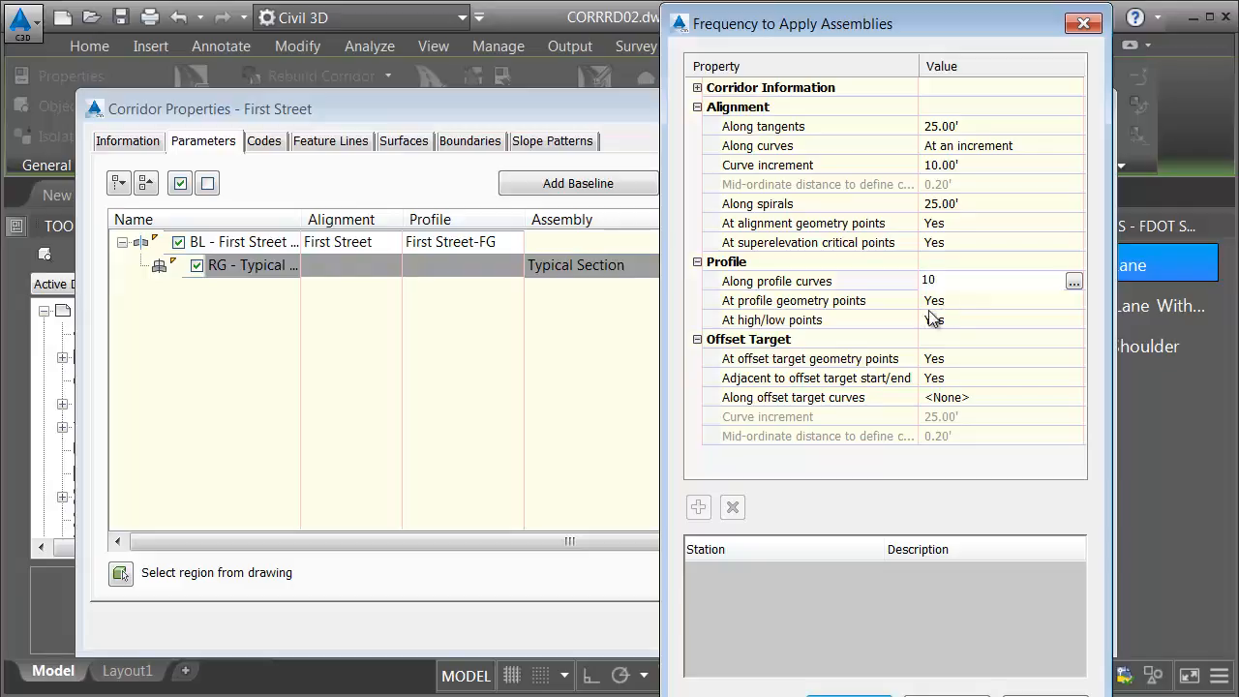
{"action": "key", "text": "Return"}
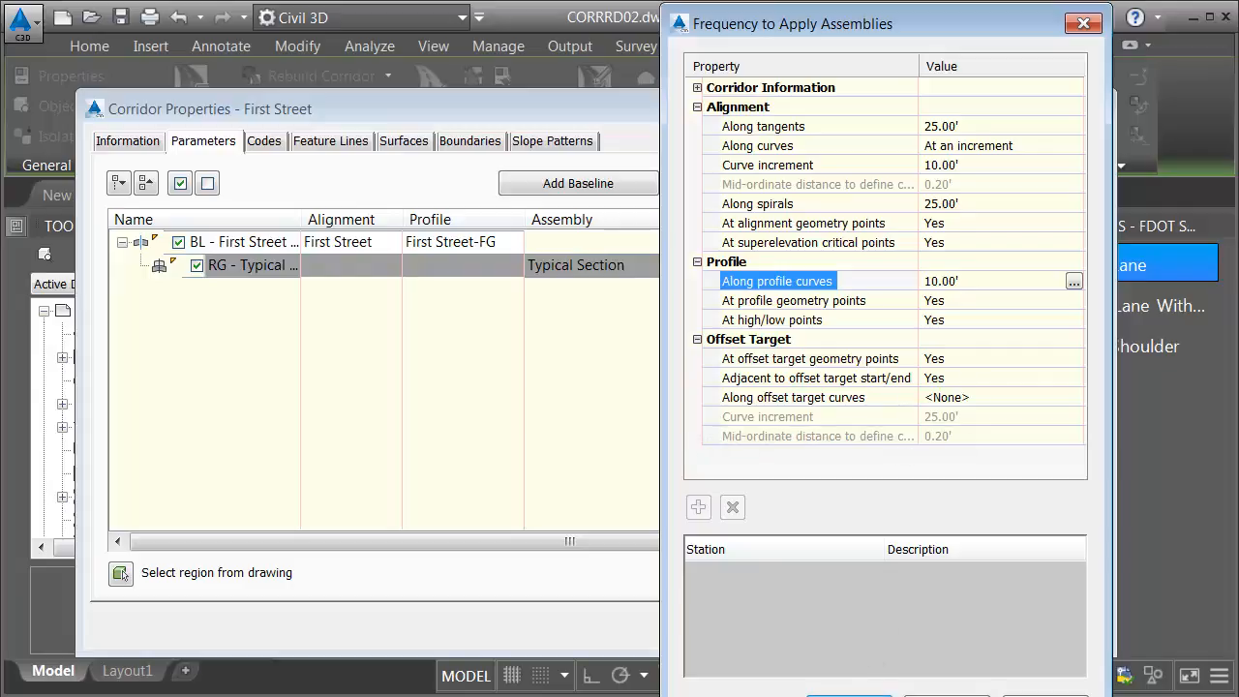
{"action": "left_click", "coordinate": [850, 696]}
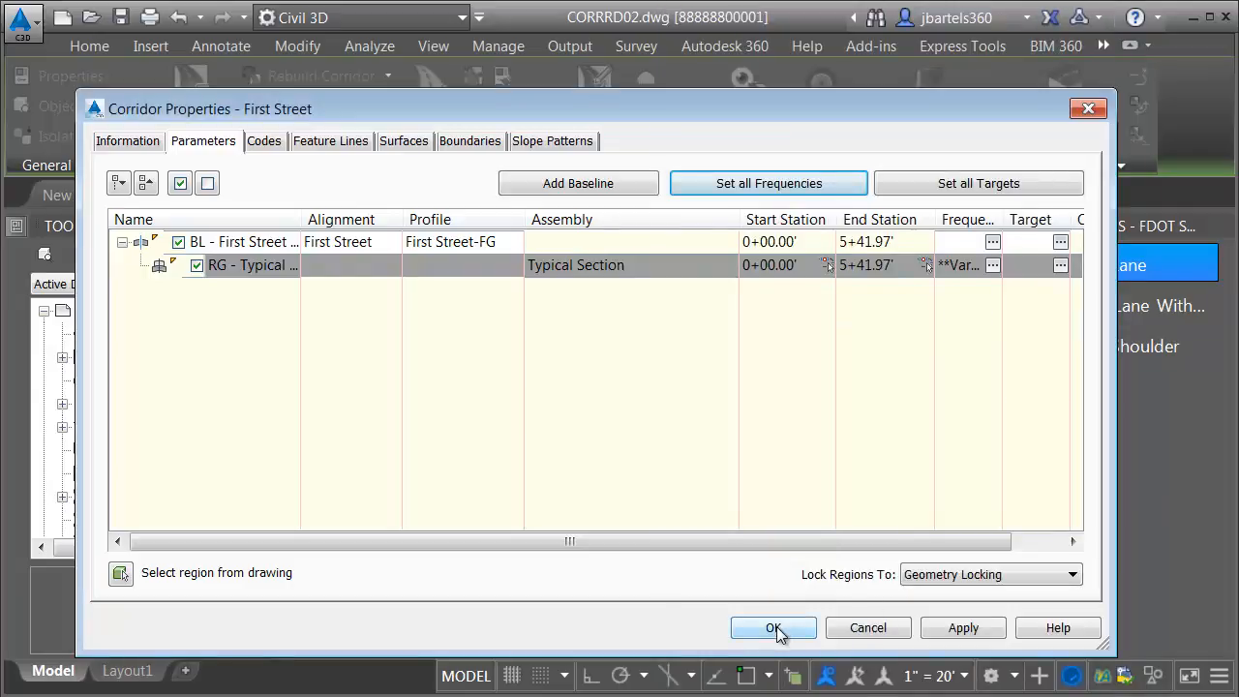
{"action": "left_click", "coordinate": [775, 628]}
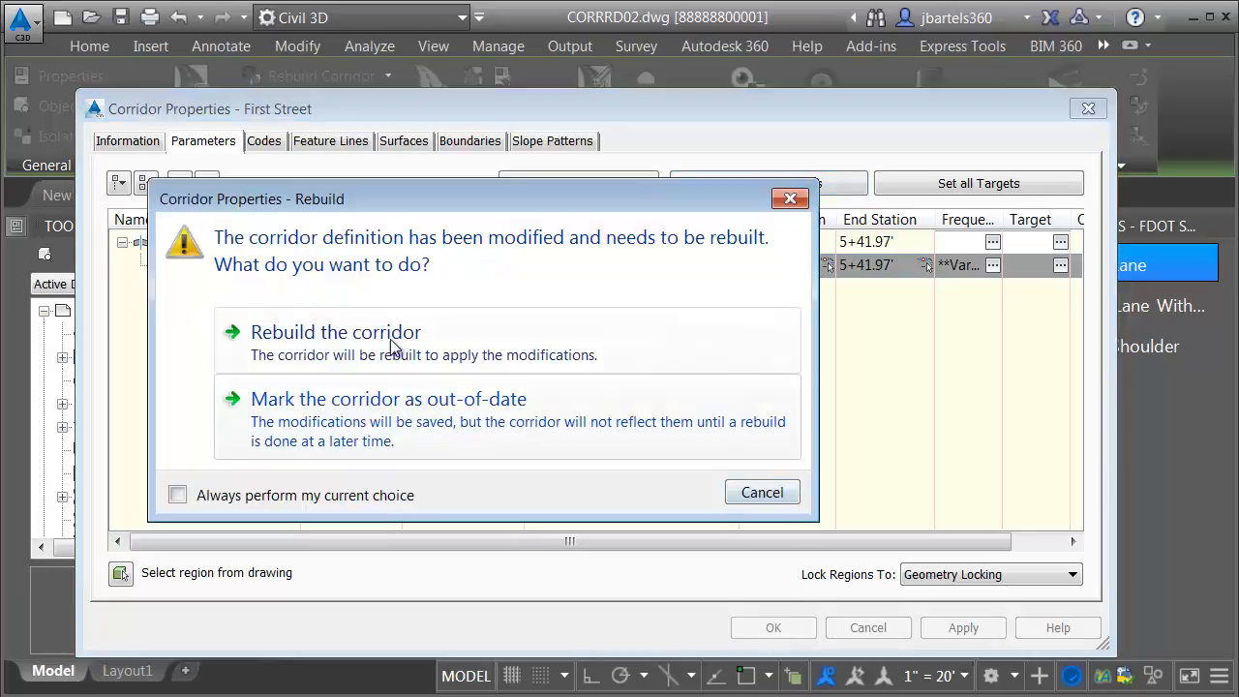
{"action": "left_click", "coordinate": [379, 340]}
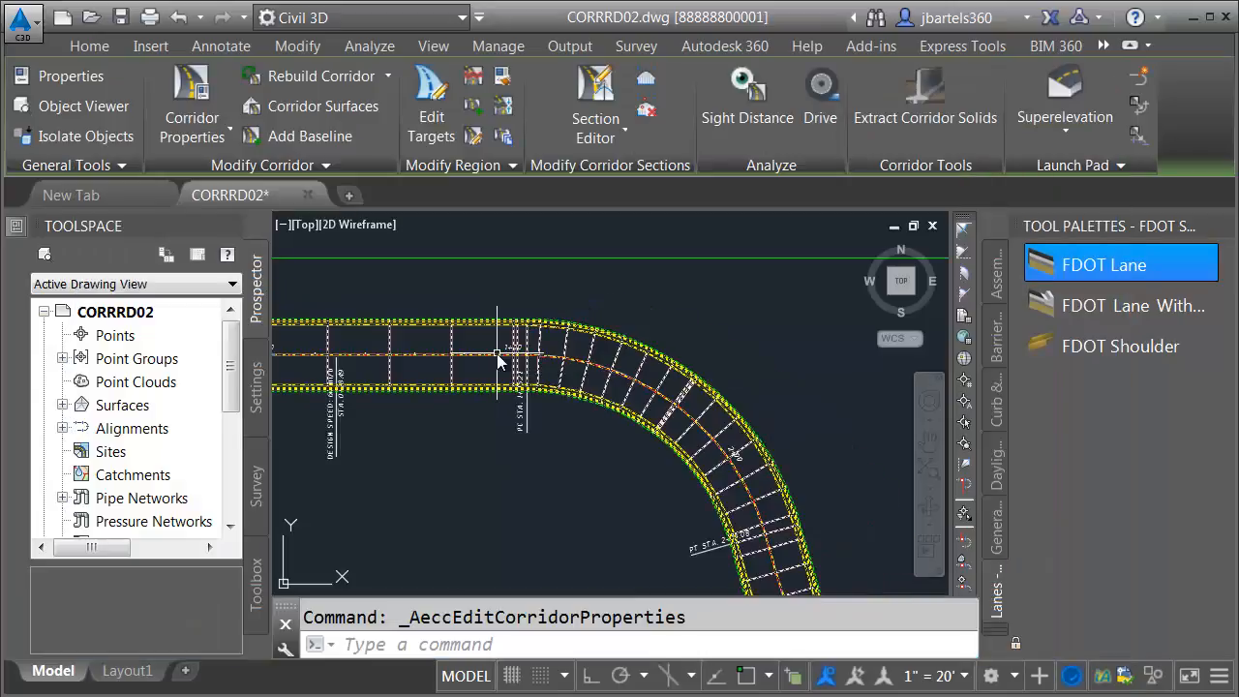
Step: Check the rebuilt corridor's section spacing through both curves to its end and clear the selection
{"action": "scroll", "coordinate": [675, 432], "scroll_direction": "down", "scroll_amount": 3}
{"action": "scroll", "coordinate": [553, 269], "scroll_direction": "down", "scroll_amount": 2}
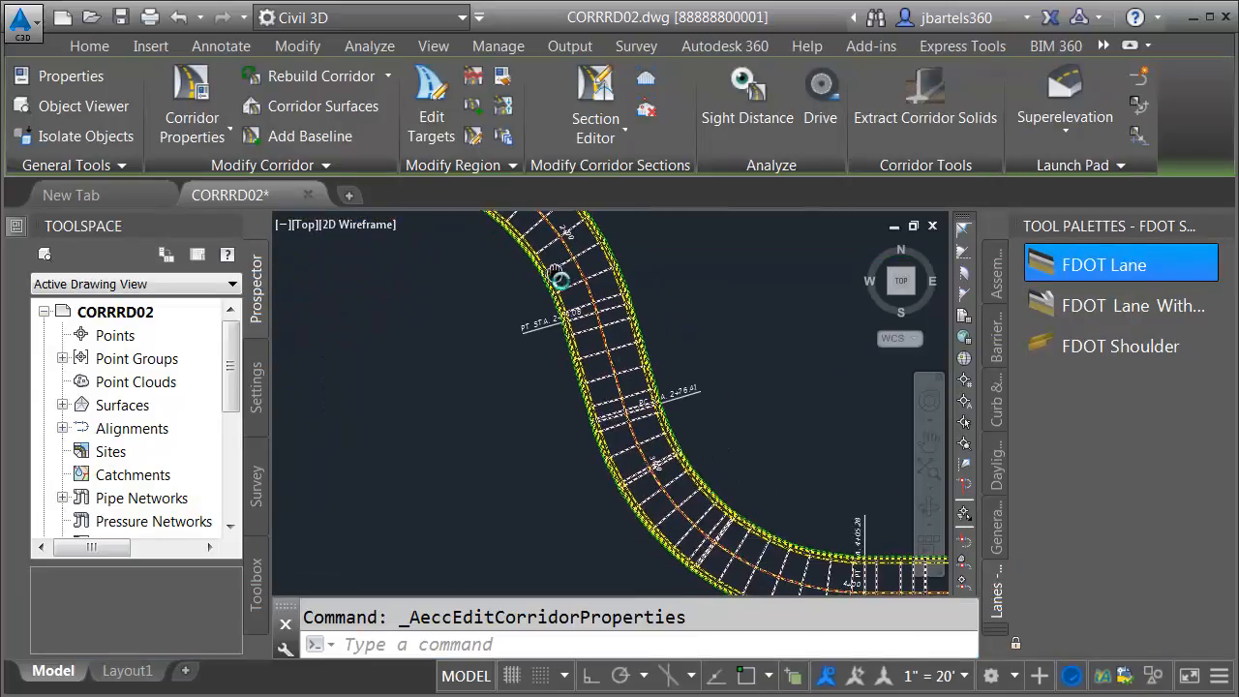
{"action": "middle_click_drag", "start_coordinate": [736, 448], "coordinate": [571, 405]}
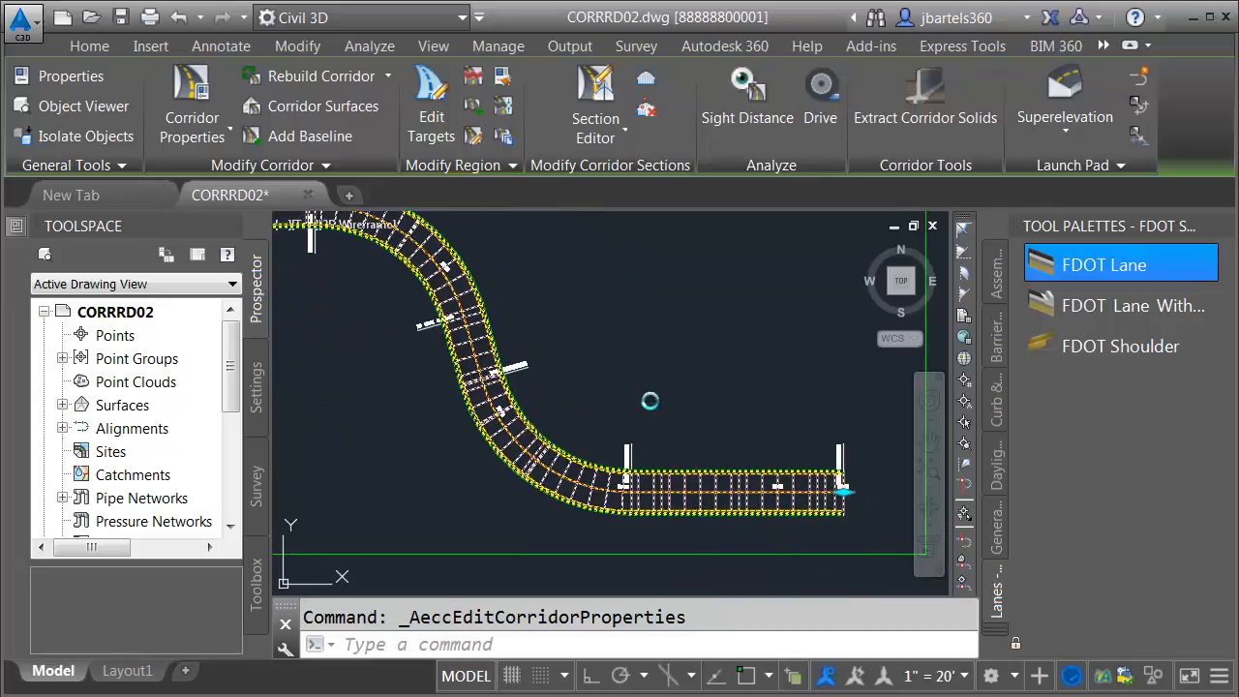
{"action": "key", "text": "Escape"}
Step: Switch to the Urban - FDOT subassemblies for work on the Typical Section assembly
{"action": "scroll", "coordinate": [629, 400], "scroll_direction": "down", "scroll_amount": 2}
{"action": "scroll", "coordinate": [741, 407], "scroll_direction": "up", "scroll_amount": 5}
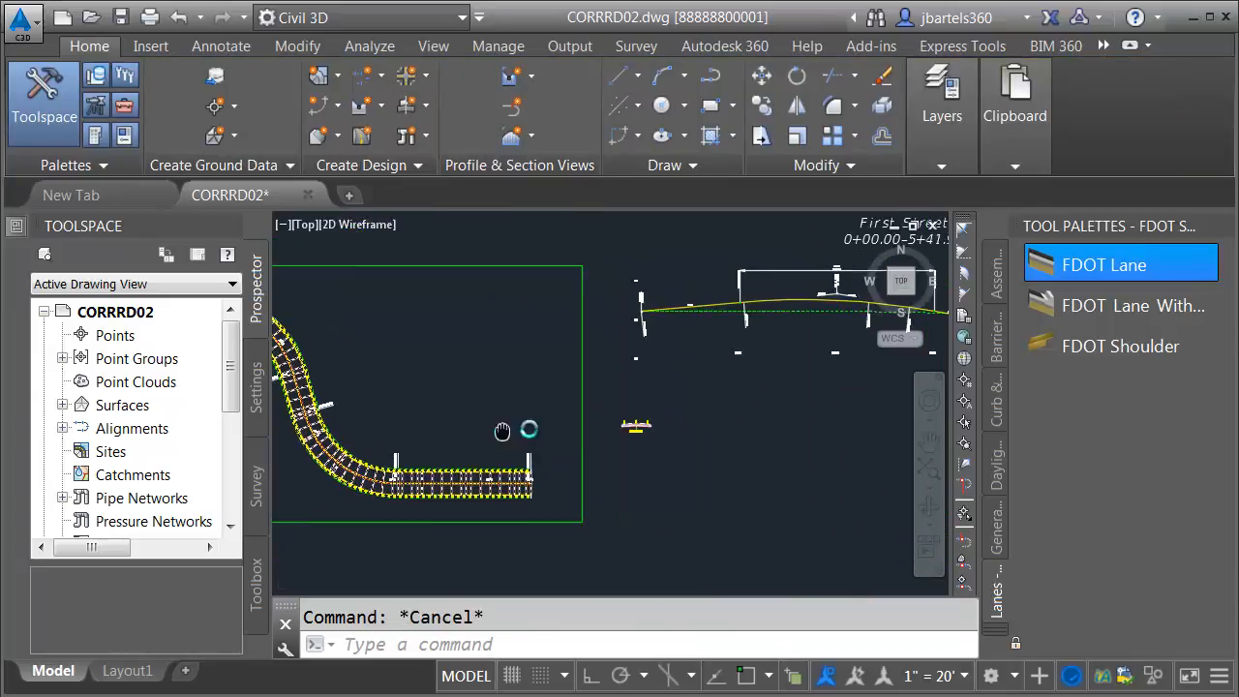
{"action": "scroll", "coordinate": [631, 427], "scroll_direction": "up", "scroll_amount": 7}
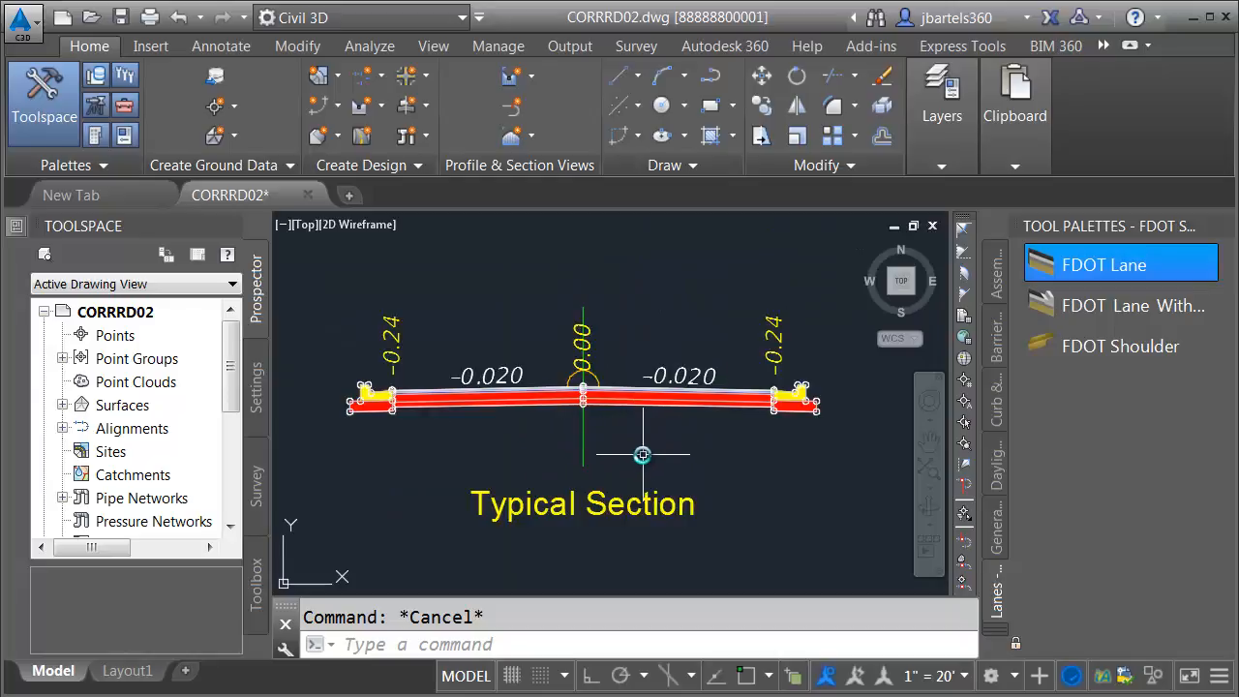
{"action": "left_click", "coordinate": [1000, 636]}
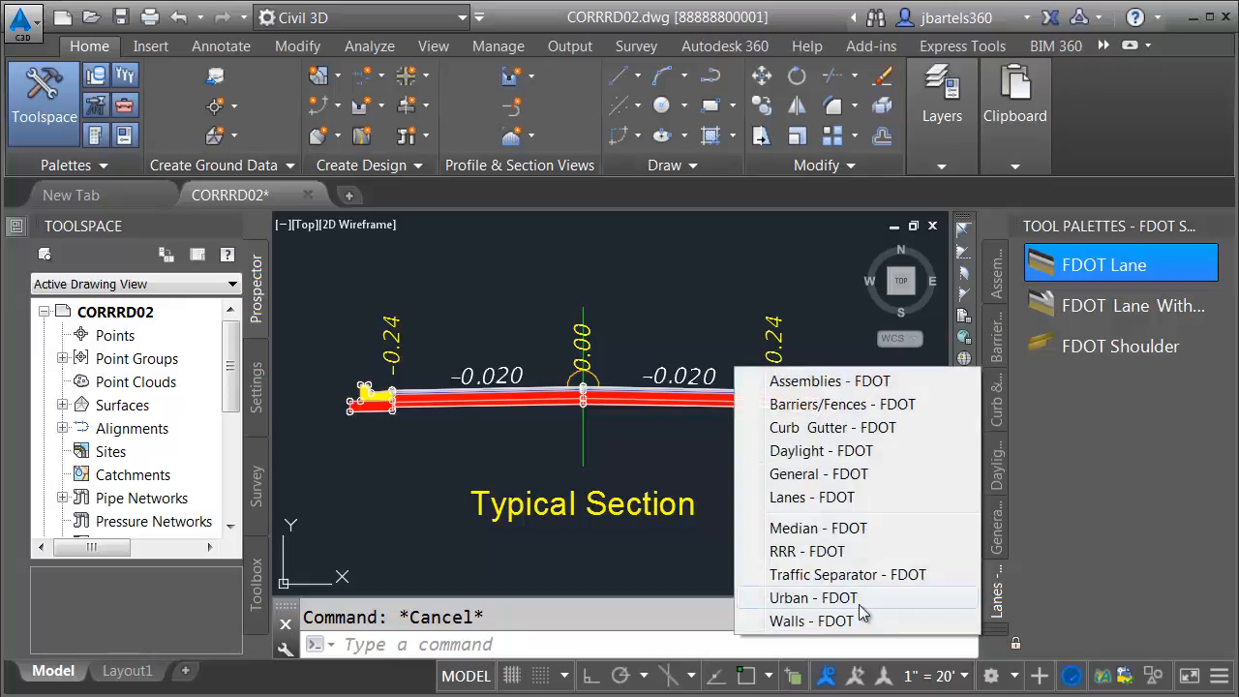
{"action": "left_click", "coordinate": [839, 600]}
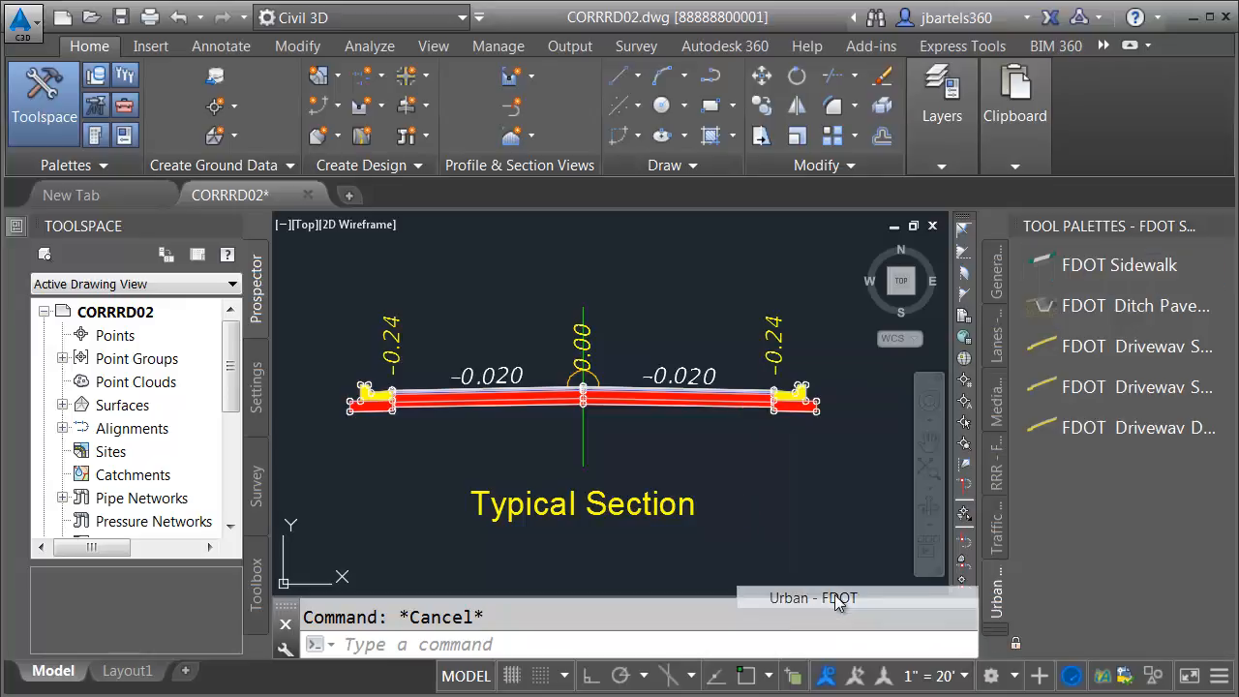
Step: Attach an FDOT Sidewalk subassembly to the back of the curb on both sides of the Typical Section assembly
{"action": "left_click", "coordinate": [1044, 264]}
{"action": "scroll", "coordinate": [838, 360], "scroll_direction": "up", "scroll_amount": 4}
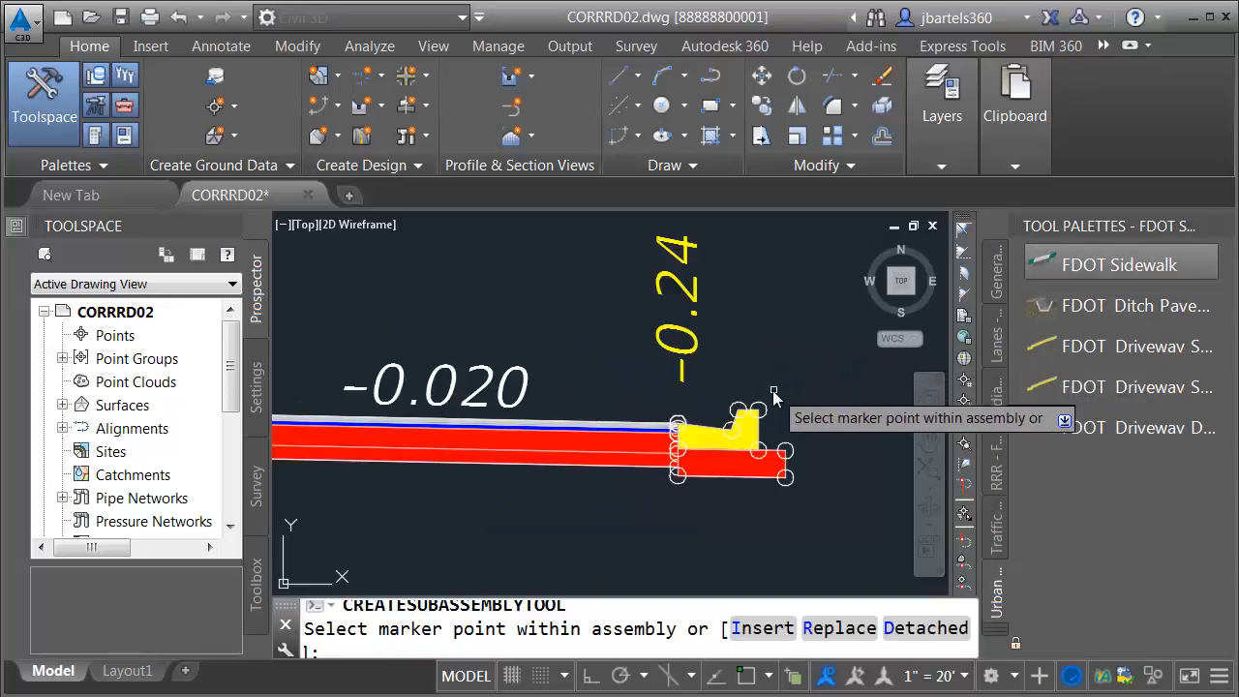
{"action": "scroll", "coordinate": [811, 397], "scroll_direction": "down", "scroll_amount": 4}
{"action": "scroll", "coordinate": [350, 391], "scroll_direction": "up", "scroll_amount": 4}
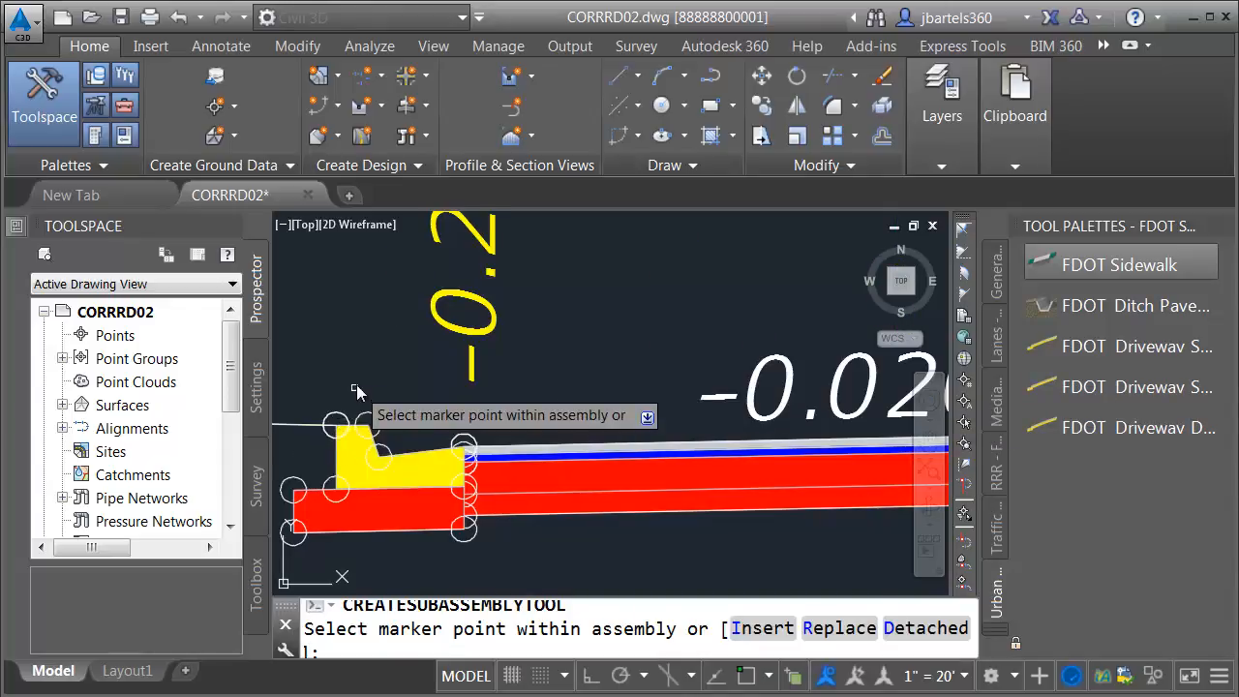
{"action": "scroll", "coordinate": [358, 389], "scroll_direction": "down", "scroll_amount": 4}
{"action": "scroll", "coordinate": [368, 389], "scroll_direction": "down", "scroll_amount": 3}
{"action": "key", "text": "Escape"}
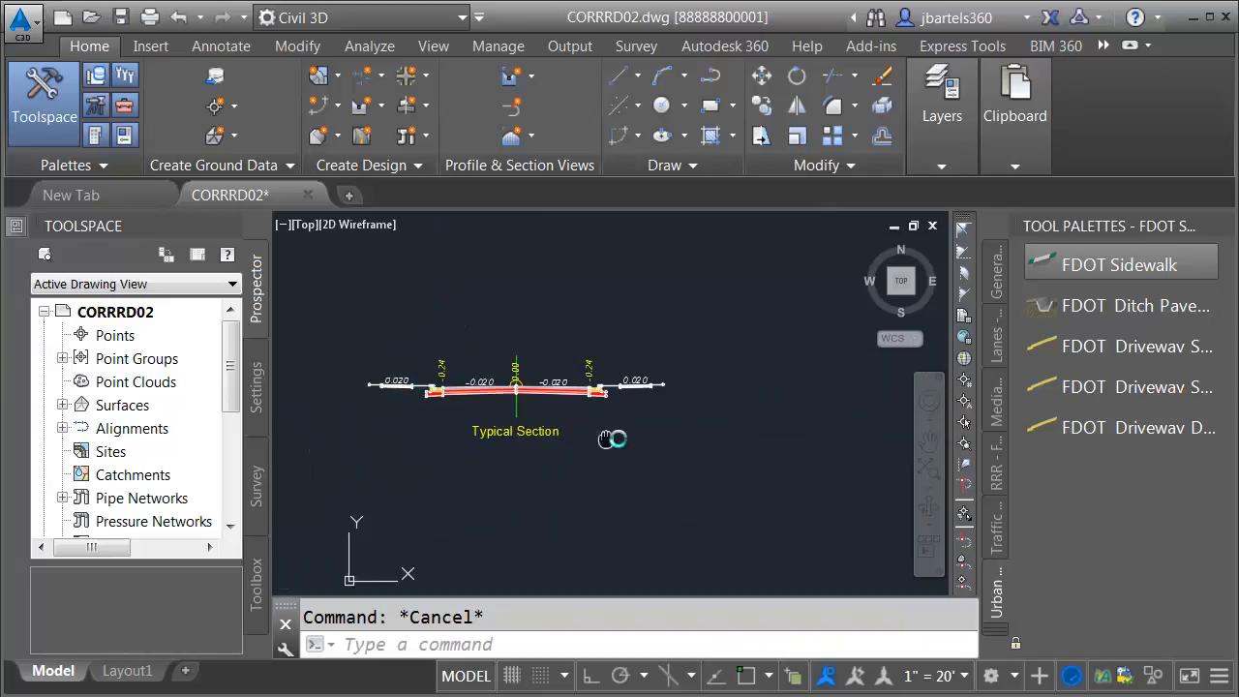
Step: In the properties of both sidewalk subassemblies, set the inside ground link width to 5'
{"action": "left_click", "coordinate": [689, 357]}
{"action": "left_click", "coordinate": [401, 407]}
{"action": "left_click", "coordinate": [401, 407]}
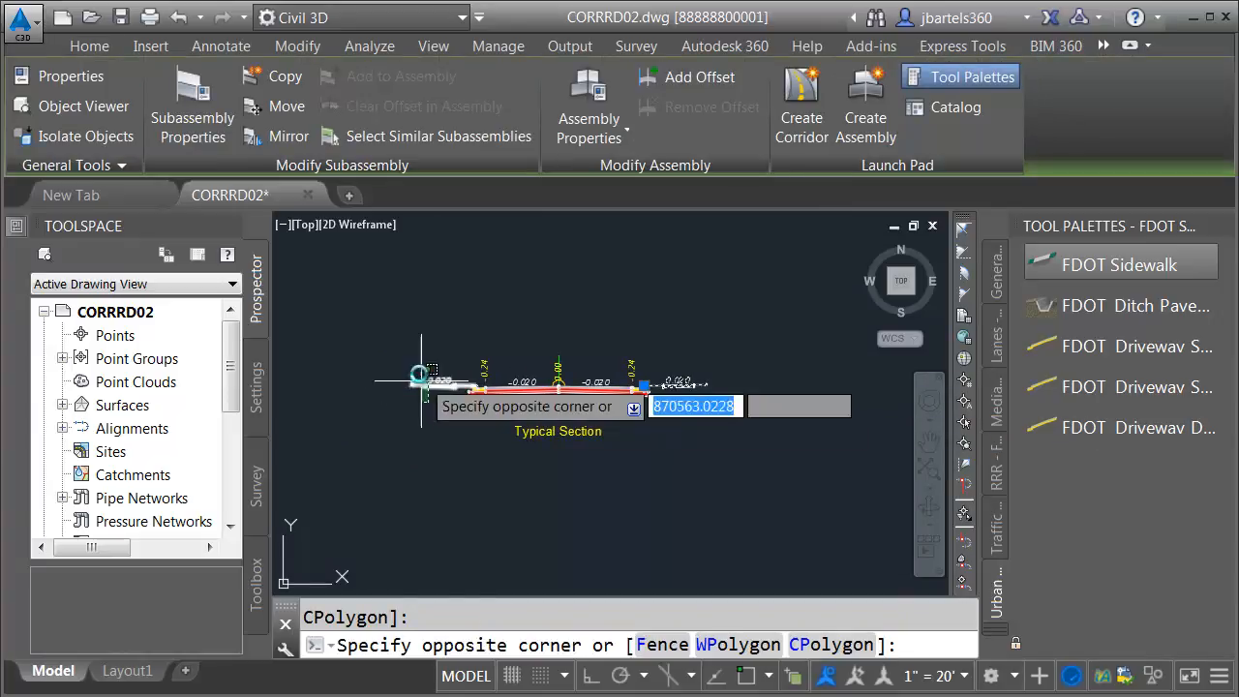
{"action": "left_click", "coordinate": [438, 407]}
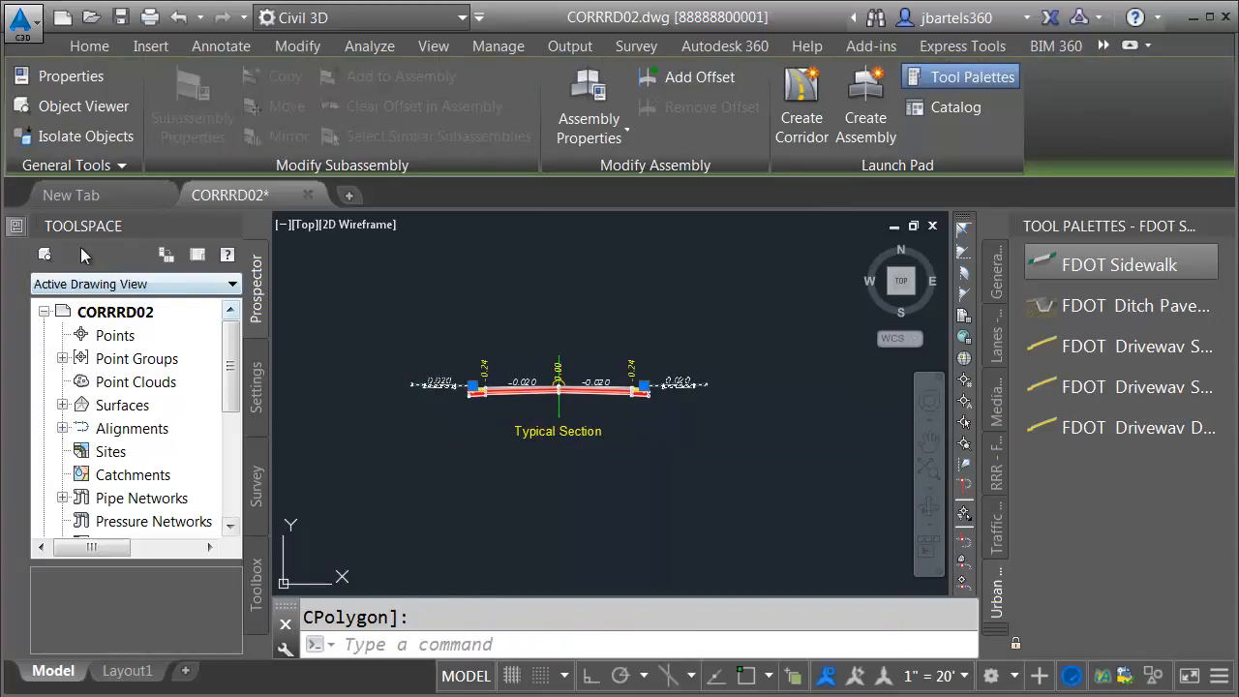
{"action": "key", "text": "ctrl+1"}
{"action": "left_click_drag", "start_coordinate": [64, 270], "coordinate": [50, 485]}
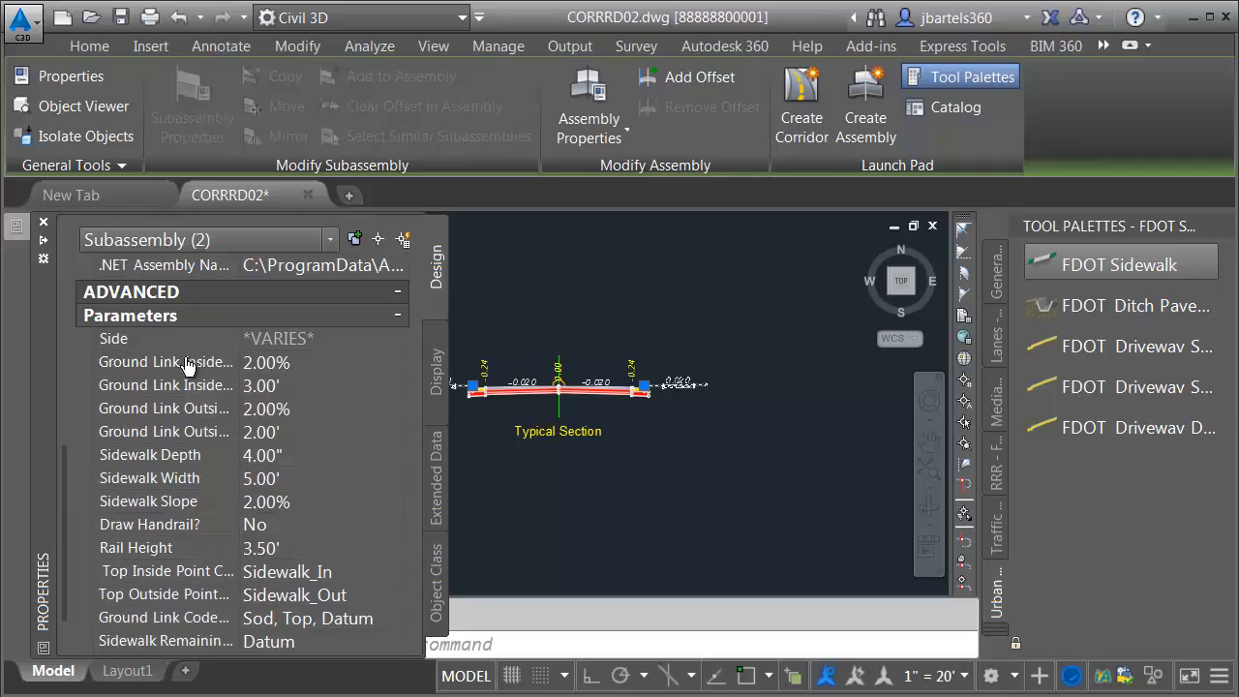
{"action": "left_click", "coordinate": [269, 386]}
{"action": "type", "text": "5"}
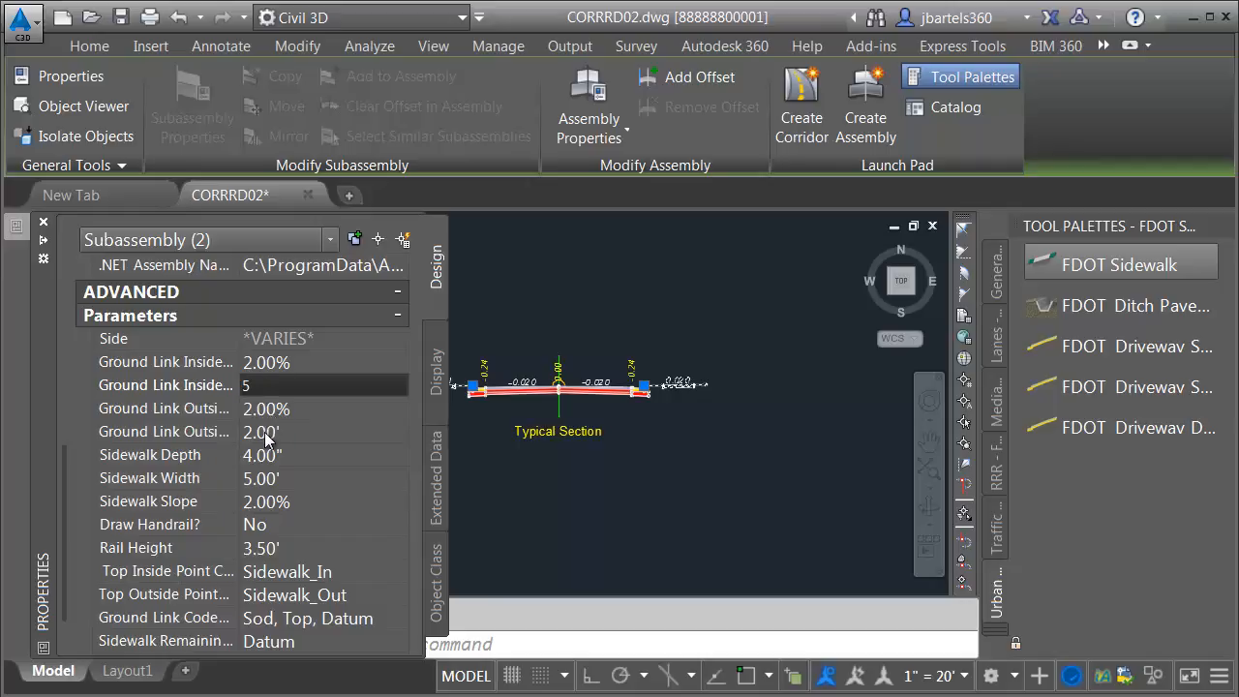
Step: Set the outside ground link width of both sidewalks to 1' and clear the selection
{"action": "left_click", "coordinate": [264, 434]}
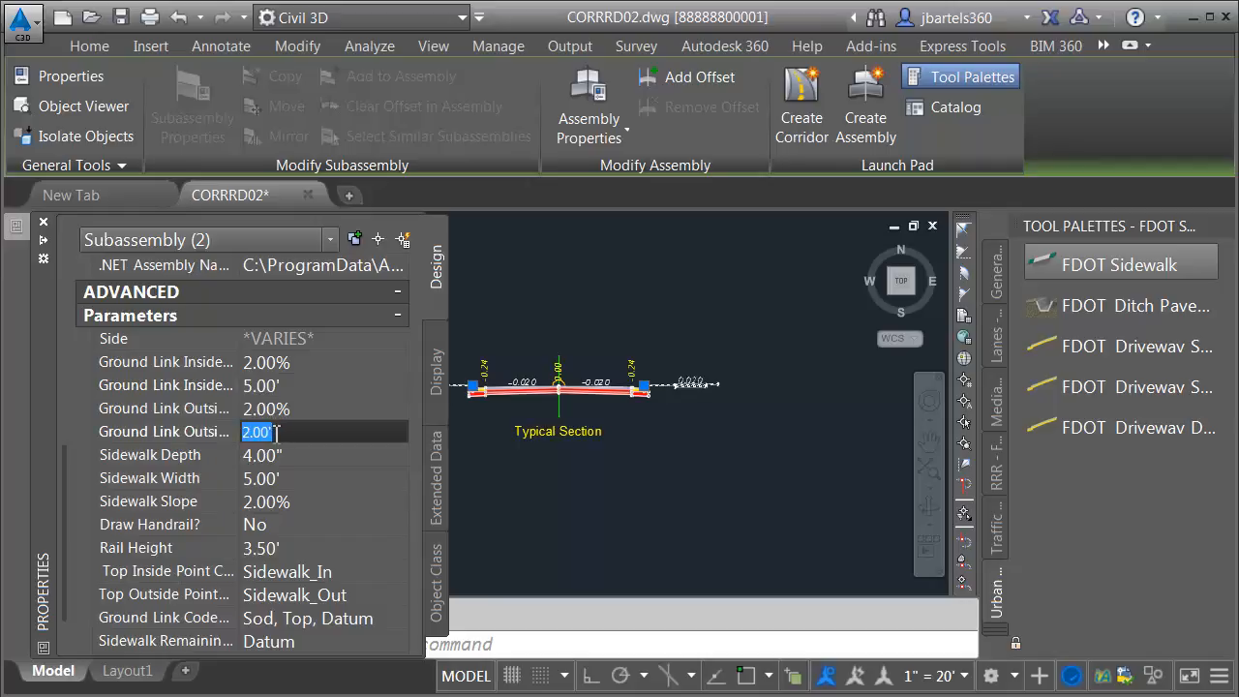
{"action": "type", "text": "1.8"}
{"action": "key", "text": "Tab"}
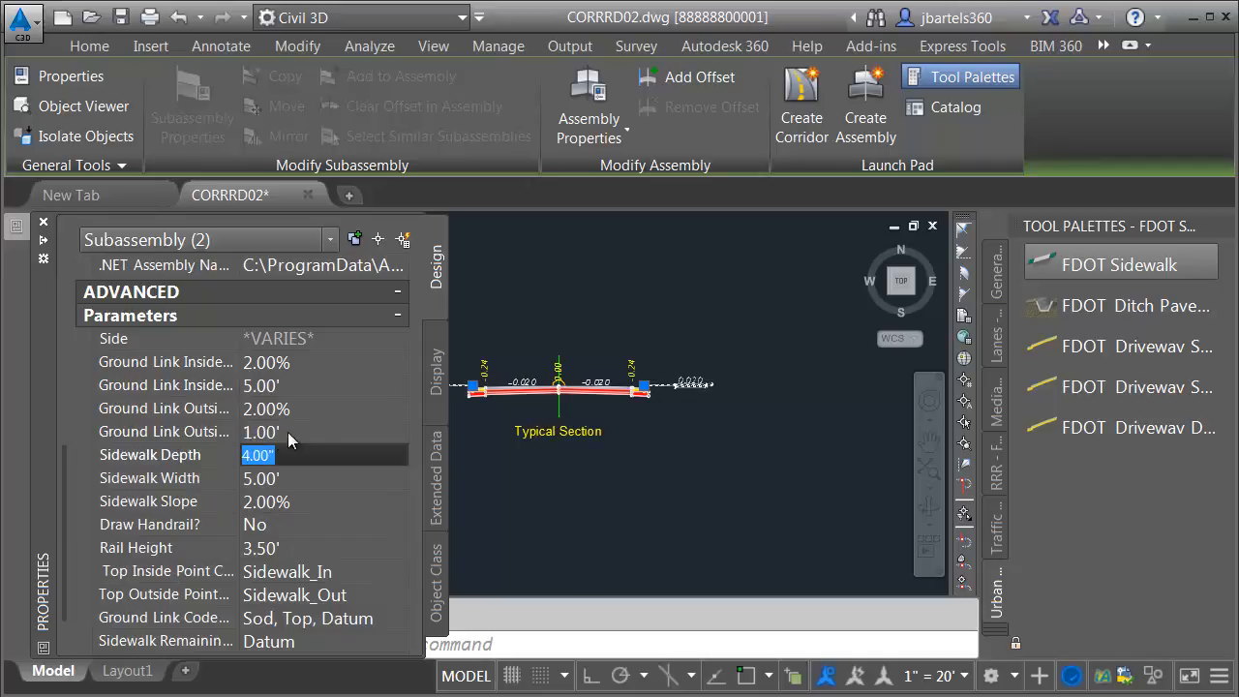
{"action": "scroll", "coordinate": [671, 397], "scroll_direction": "up", "scroll_amount": 5}
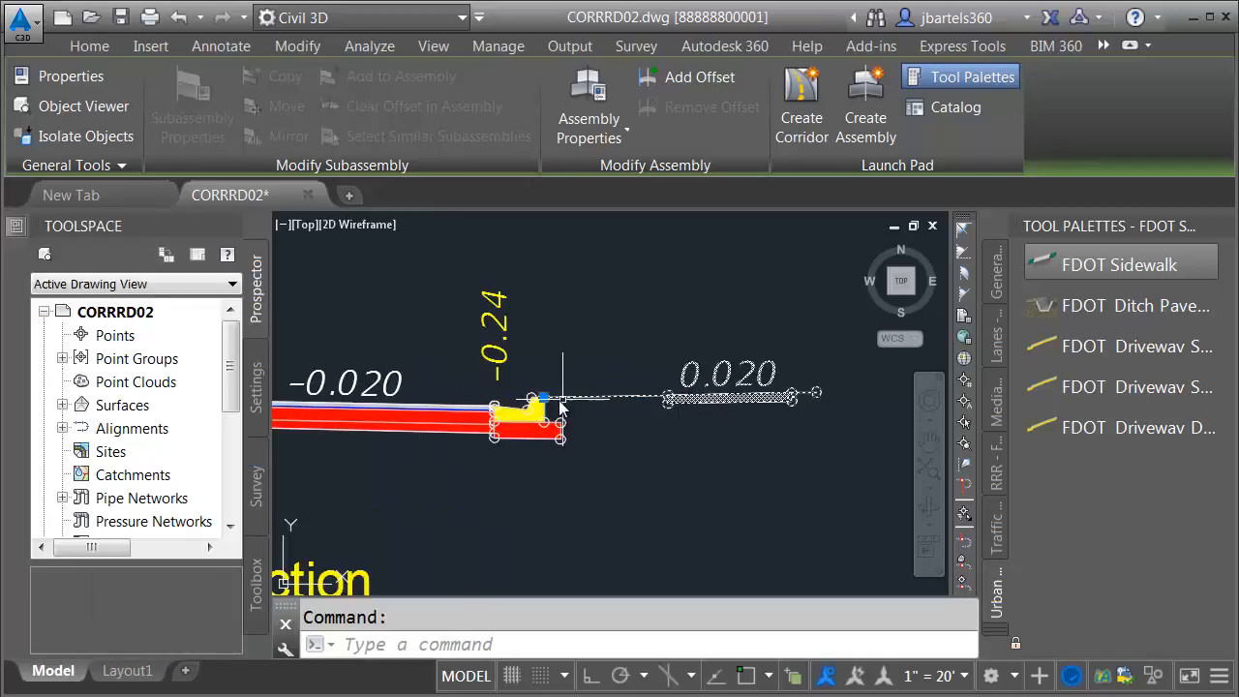
{"action": "key", "text": "Escape"}
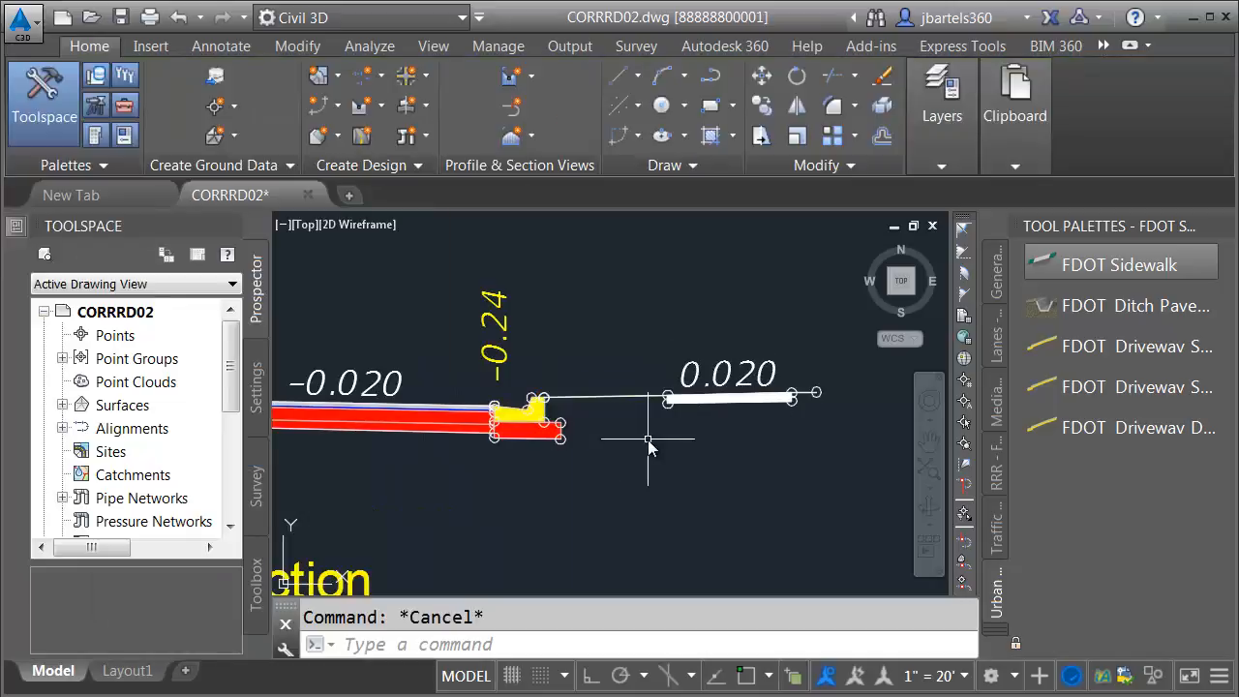
Step: Rebuild the First Street corridor with the extended assembly and deselect it
{"action": "scroll", "coordinate": [648, 443], "scroll_direction": "down", "scroll_amount": 5}
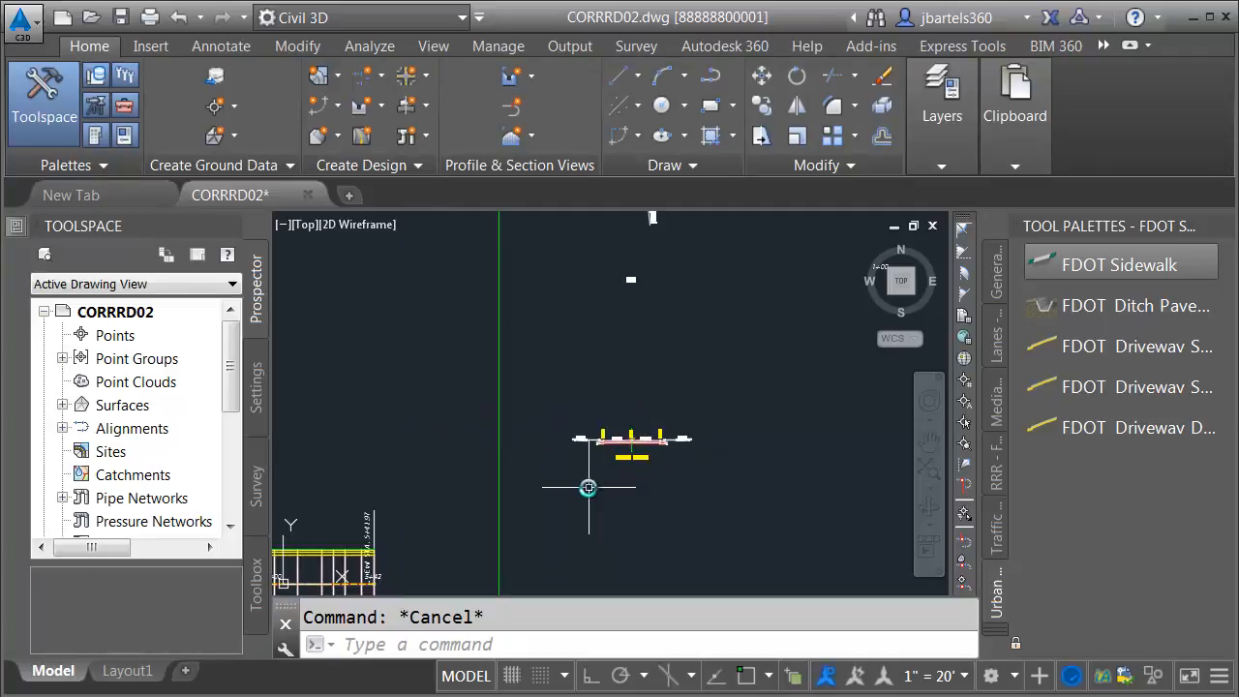
{"action": "scroll", "coordinate": [713, 435], "scroll_direction": "up", "scroll_amount": 5}
{"action": "mouse_move", "coordinate": [714, 435]}
{"action": "middle_mouse_down"}
{"action": "mouse_move", "coordinate": [736, 380]}
{"action": "mouse_move", "coordinate": [868, 327]}
{"action": "middle_mouse_up"}
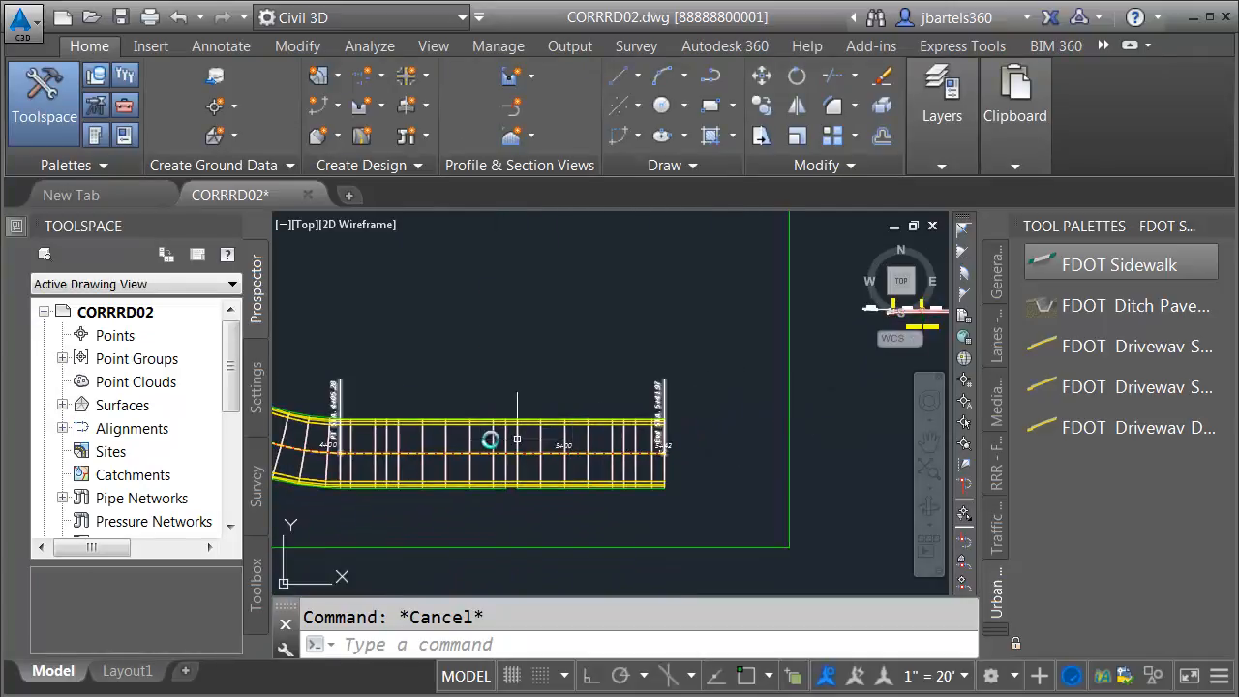
{"action": "left_click", "coordinate": [443, 437]}
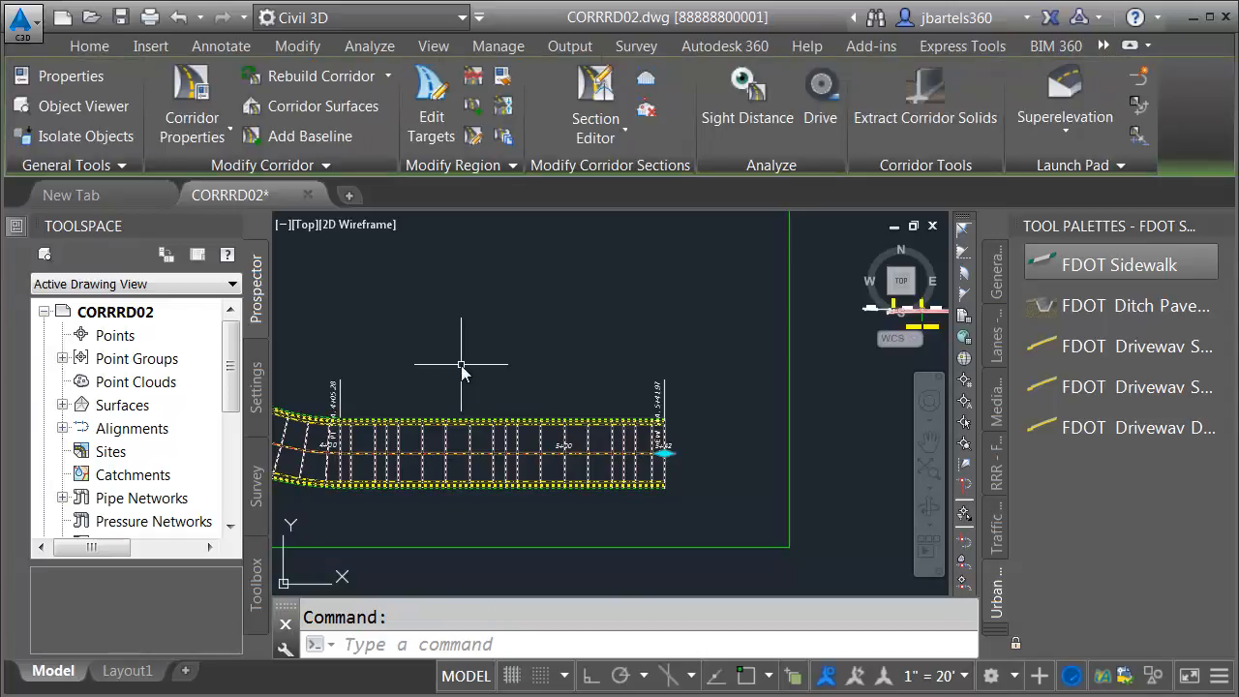
{"action": "left_click", "coordinate": [310, 73]}
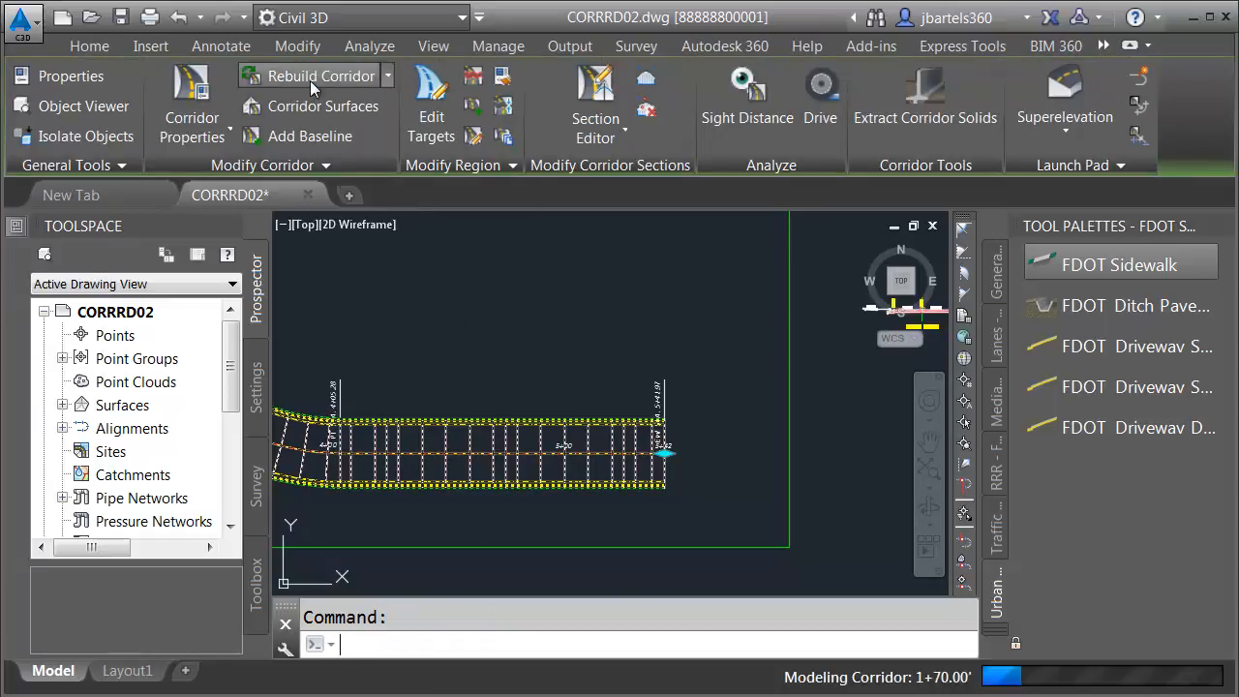
{"action": "key", "text": "Escape"}
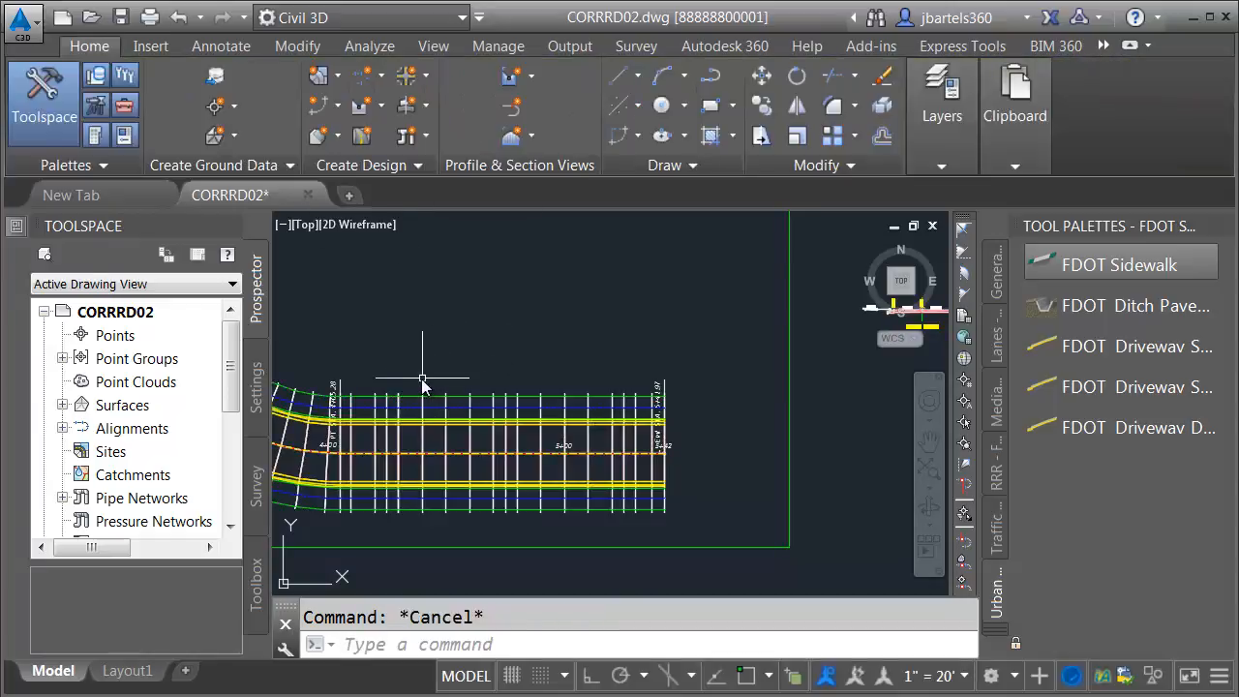
Step: Examine the sidewalk feature lines along the rebuilt corridor in plan, from its end back to its start
{"action": "scroll", "coordinate": [413, 416], "scroll_direction": "up", "scroll_amount": 4}
{"action": "scroll", "coordinate": [414, 417], "scroll_direction": "up", "scroll_amount": 2}
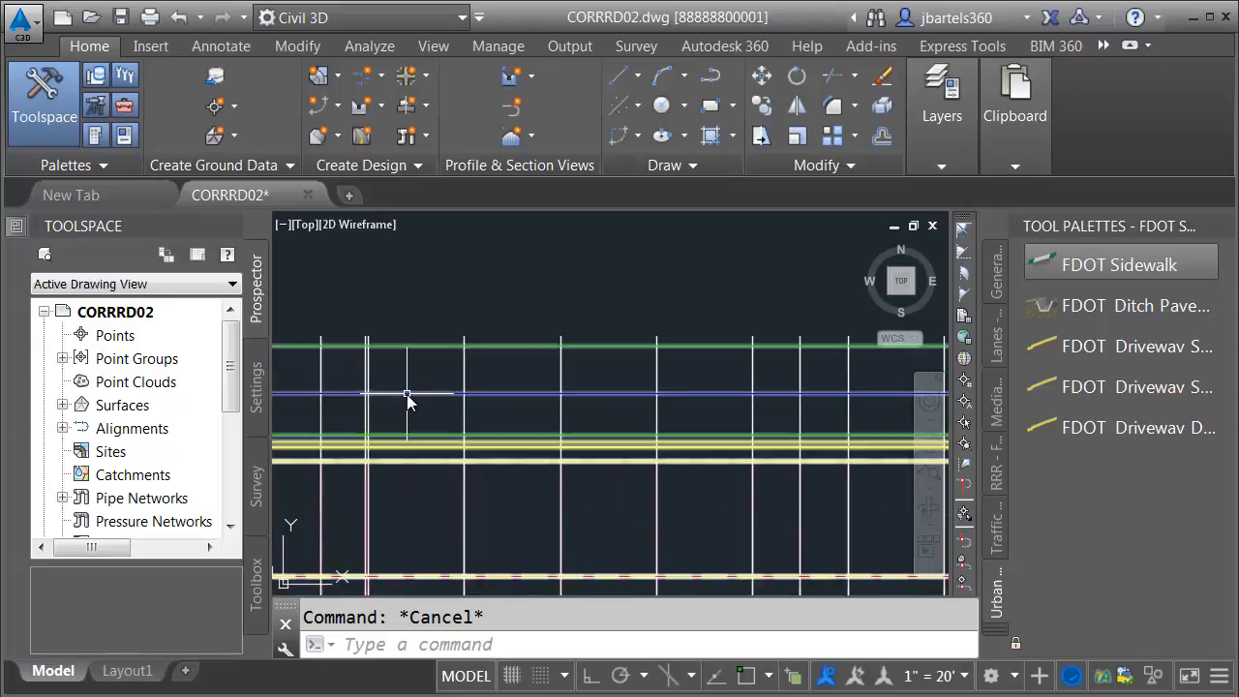
{"action": "mouse_move", "coordinate": [407, 397]}
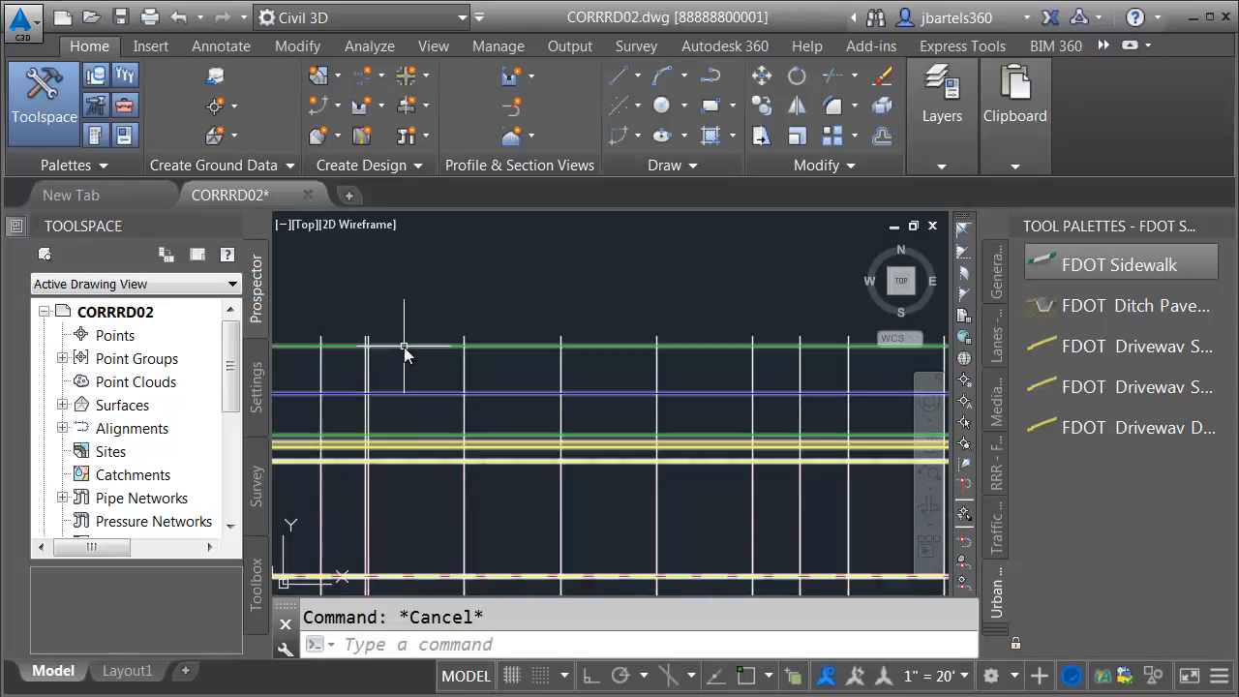
{"action": "scroll", "coordinate": [411, 354], "scroll_direction": "down", "scroll_amount": 5}
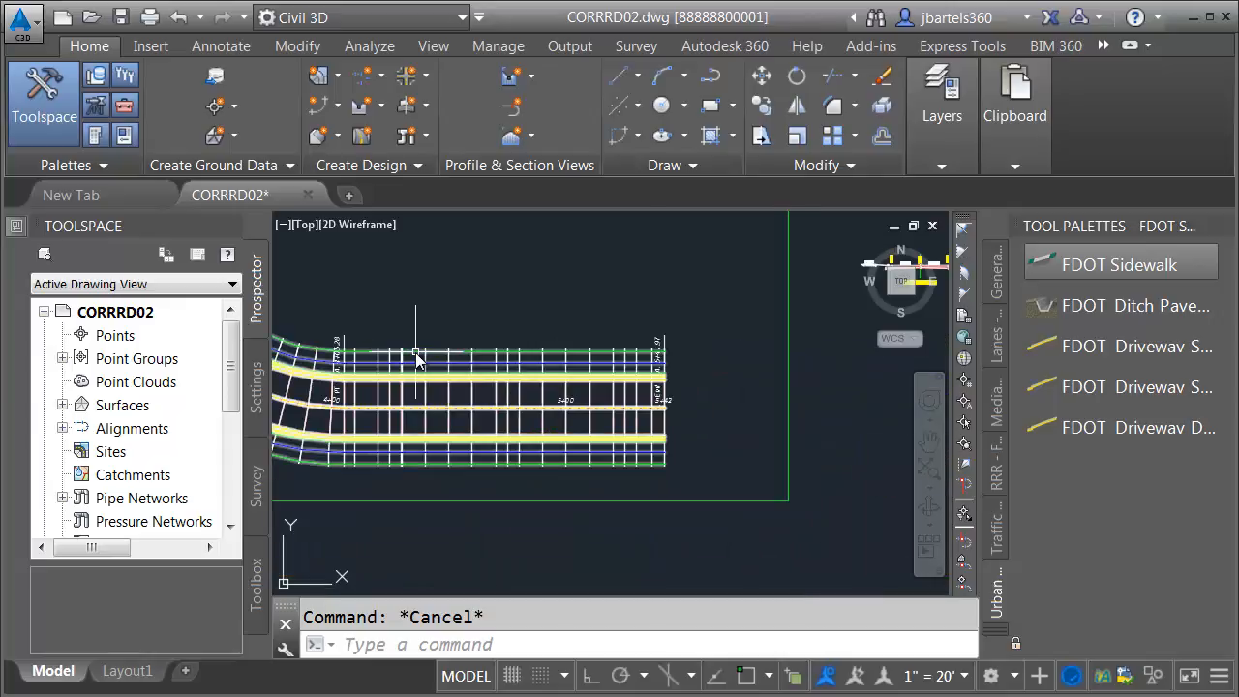
{"action": "mouse_move", "coordinate": [396, 277]}
{"action": "middle_mouse_down"}
{"action": "mouse_move", "coordinate": [542, 377]}
{"action": "mouse_move", "coordinate": [474, 377]}
{"action": "middle_mouse_up"}
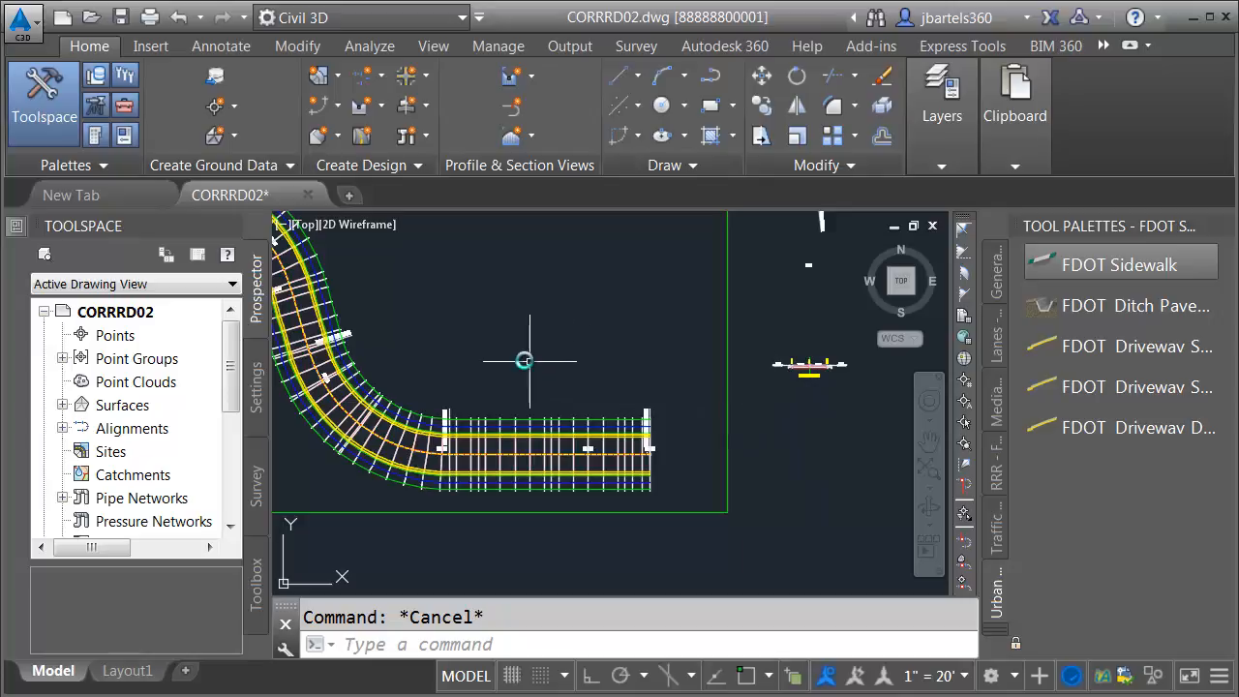
{"action": "mouse_move", "coordinate": [406, 316]}
{"action": "middle_mouse_down"}
{"action": "mouse_move", "coordinate": [559, 394]}
{"action": "mouse_move", "coordinate": [782, 568]}
{"action": "middle_mouse_up"}
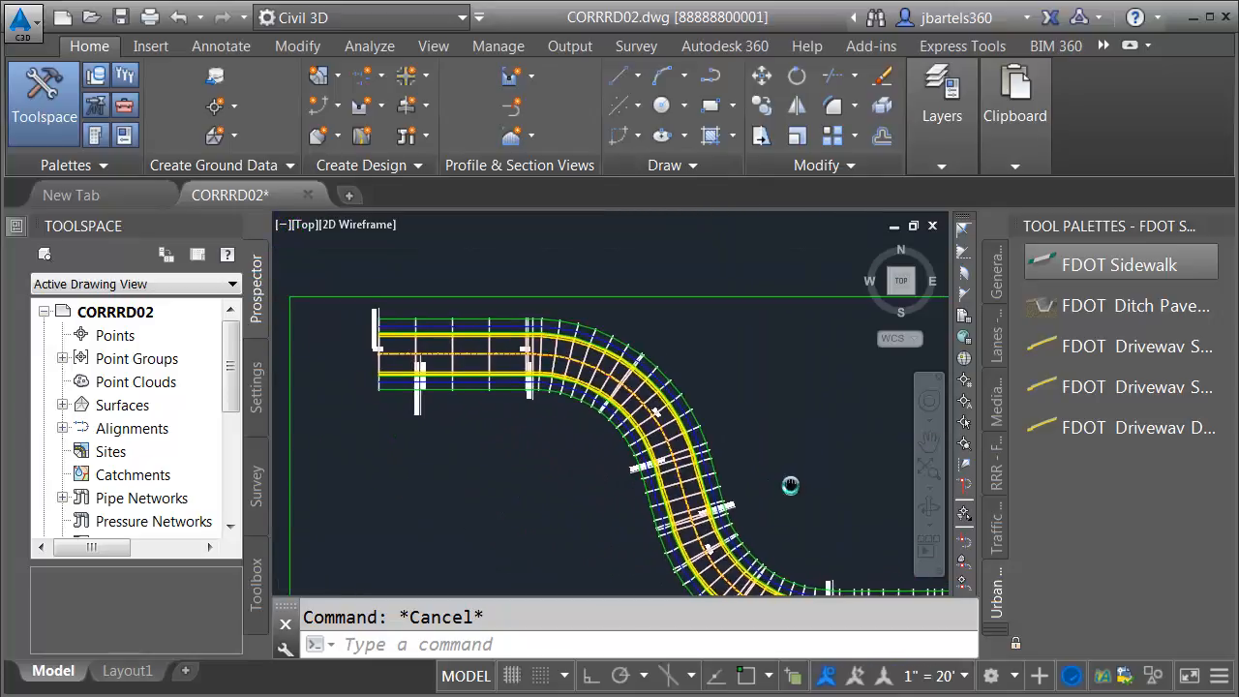
Step: Open the First Street corridor in the Section Editor
{"action": "scroll", "coordinate": [393, 335], "scroll_direction": "up", "scroll_amount": 5}
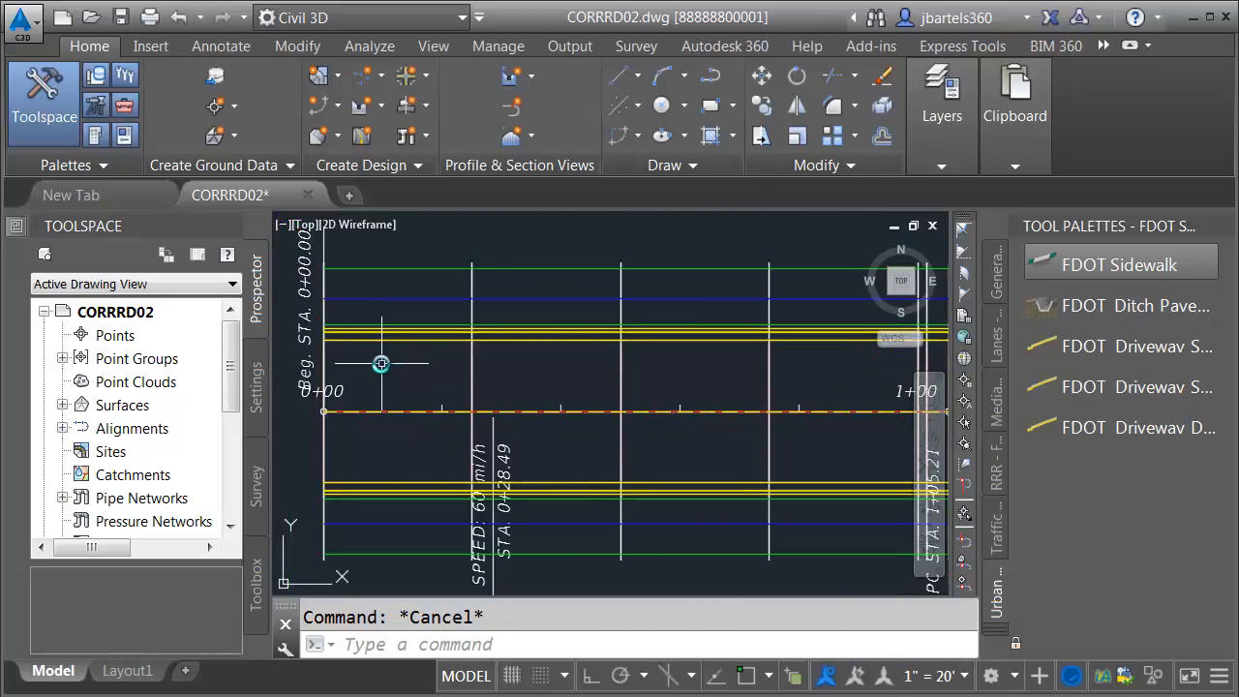
{"action": "left_click", "coordinate": [321, 443]}
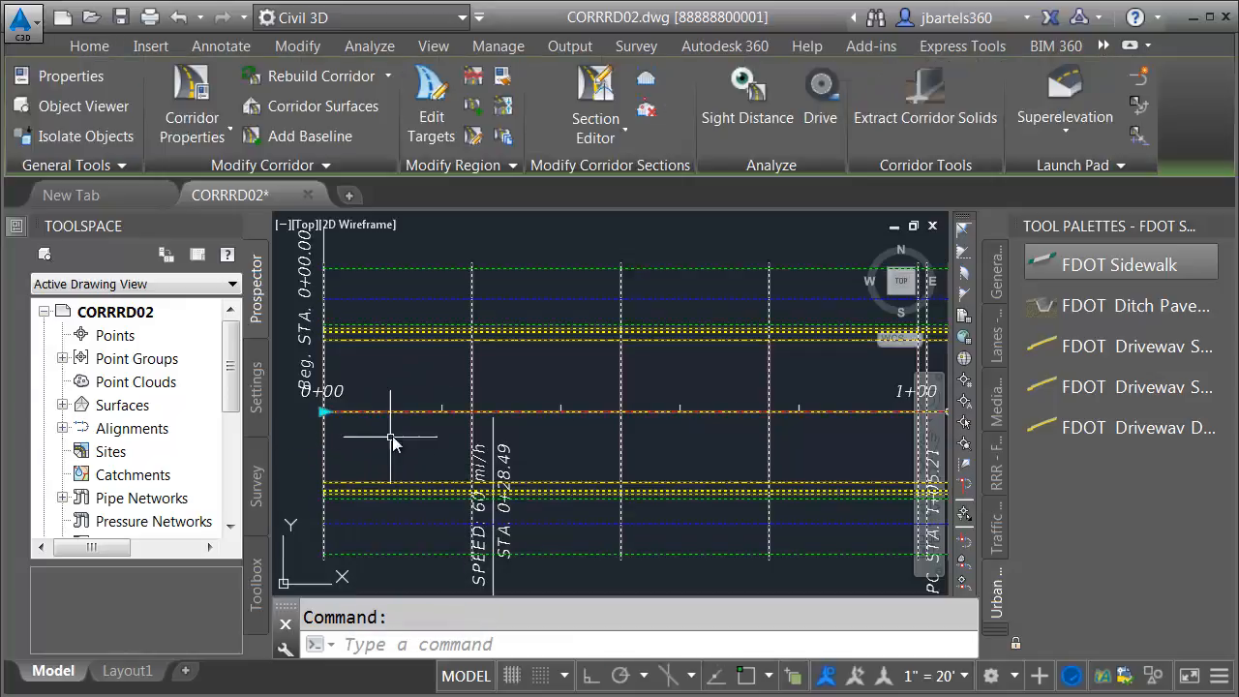
{"action": "left_click", "coordinate": [590, 92]}
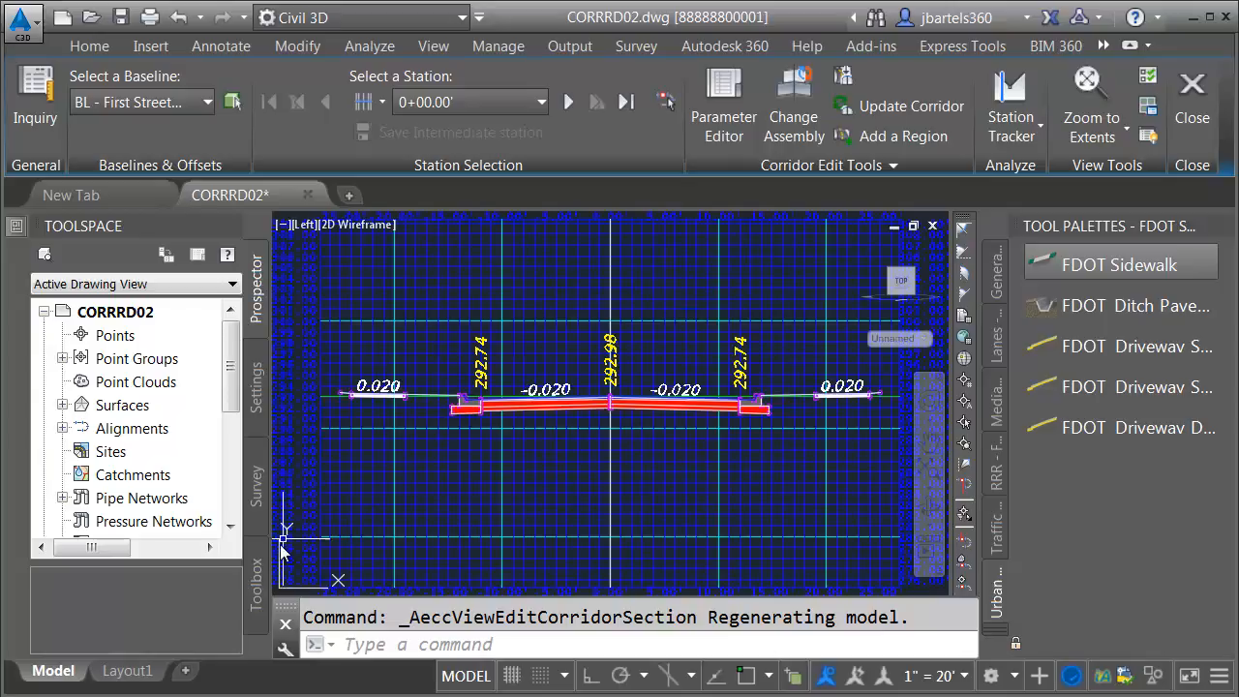
Step: Review the corridor sections at stations 0+25, 0+50 and 0+75, and return to station 0+00
{"action": "left_click", "coordinate": [534, 103]}
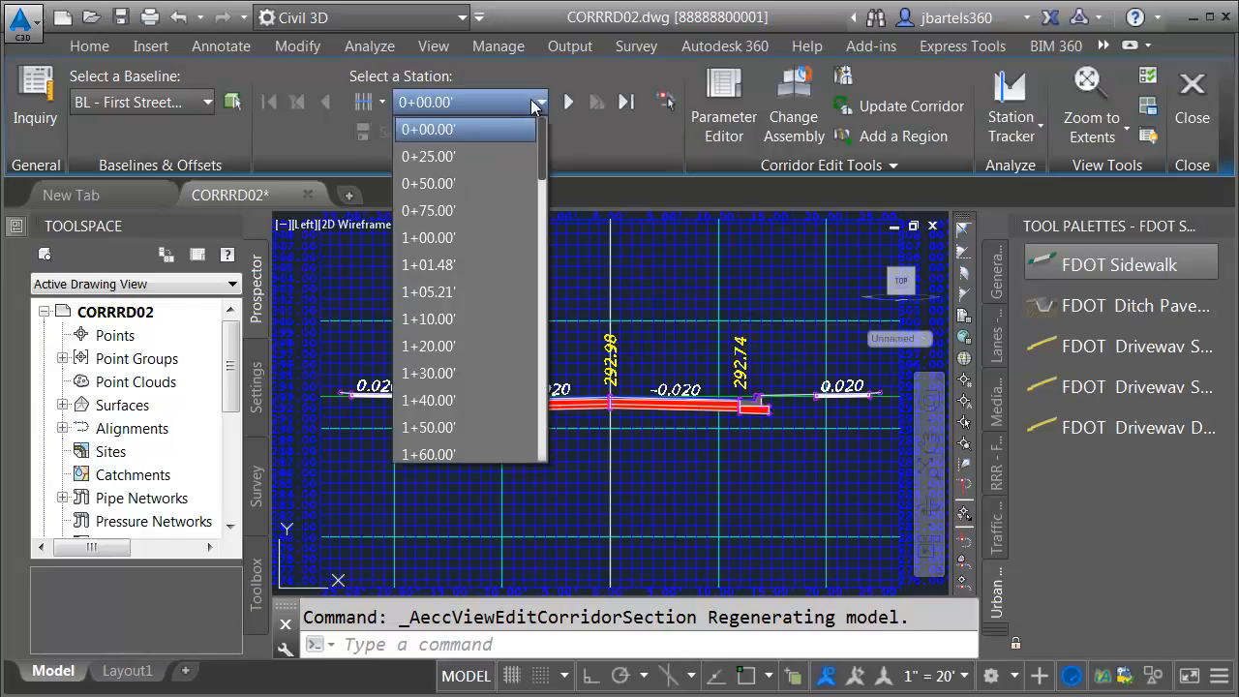
{"action": "left_click", "coordinate": [441, 155]}
{"action": "left_click", "coordinate": [450, 102]}
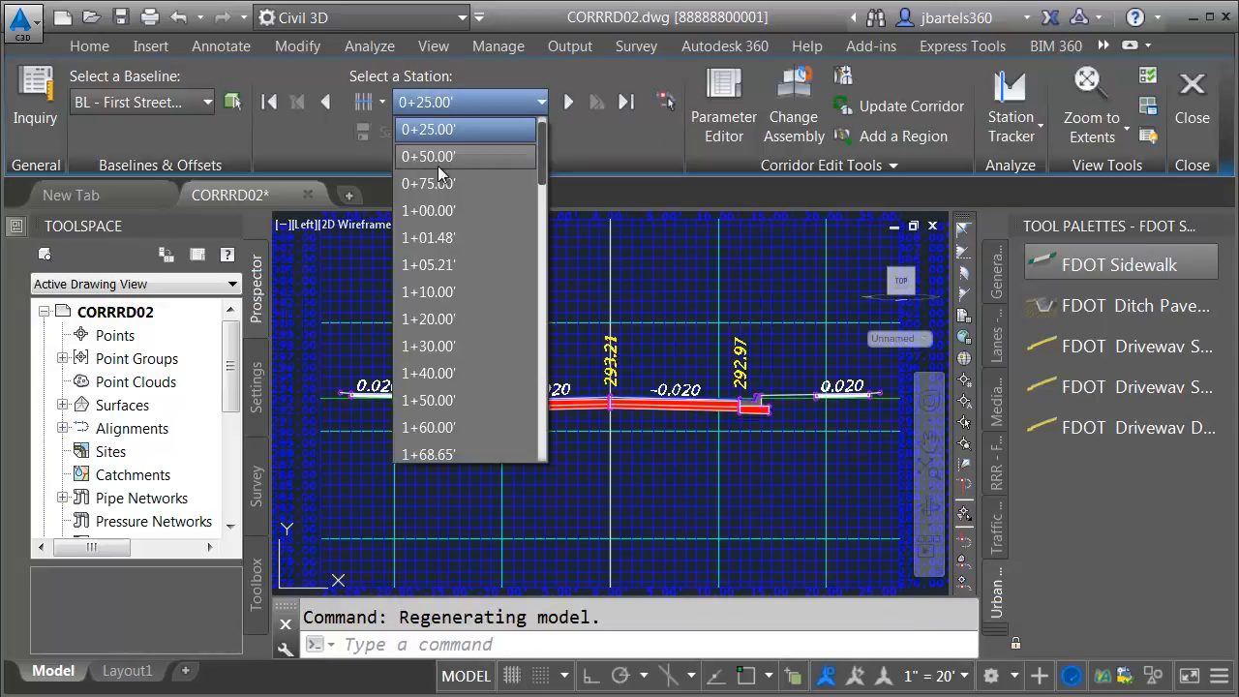
{"action": "left_click", "coordinate": [440, 157]}
{"action": "left_click", "coordinate": [452, 101]}
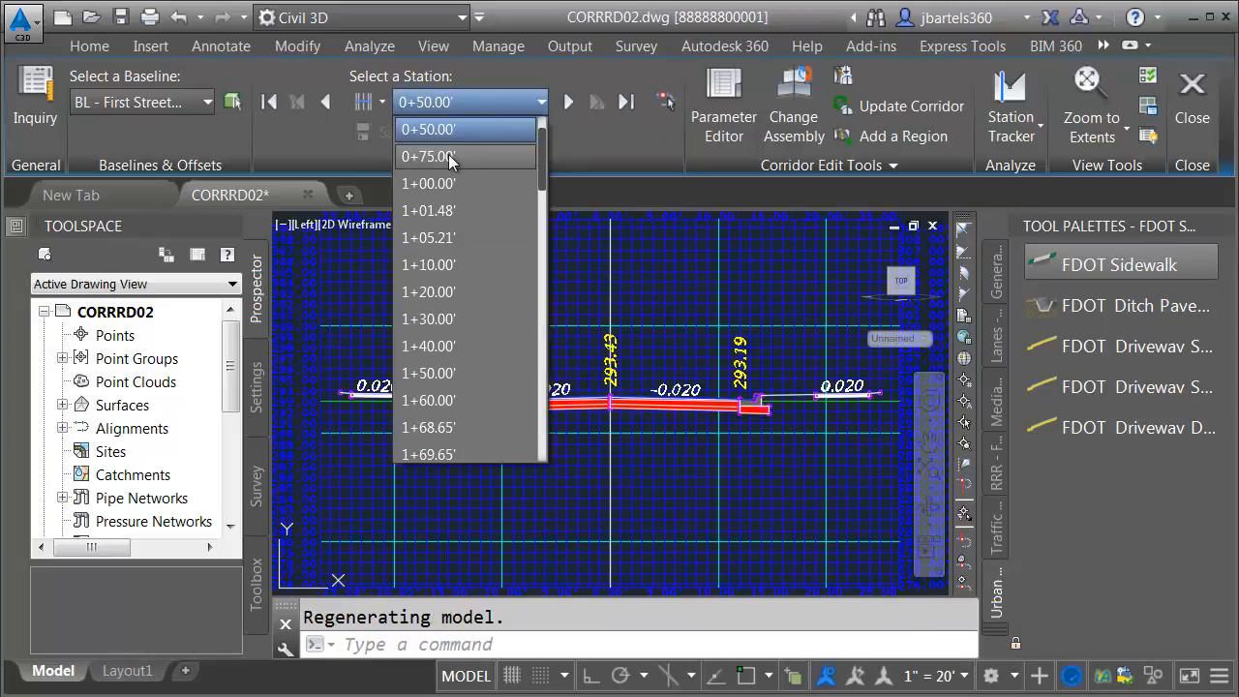
{"action": "left_click", "coordinate": [440, 157]}
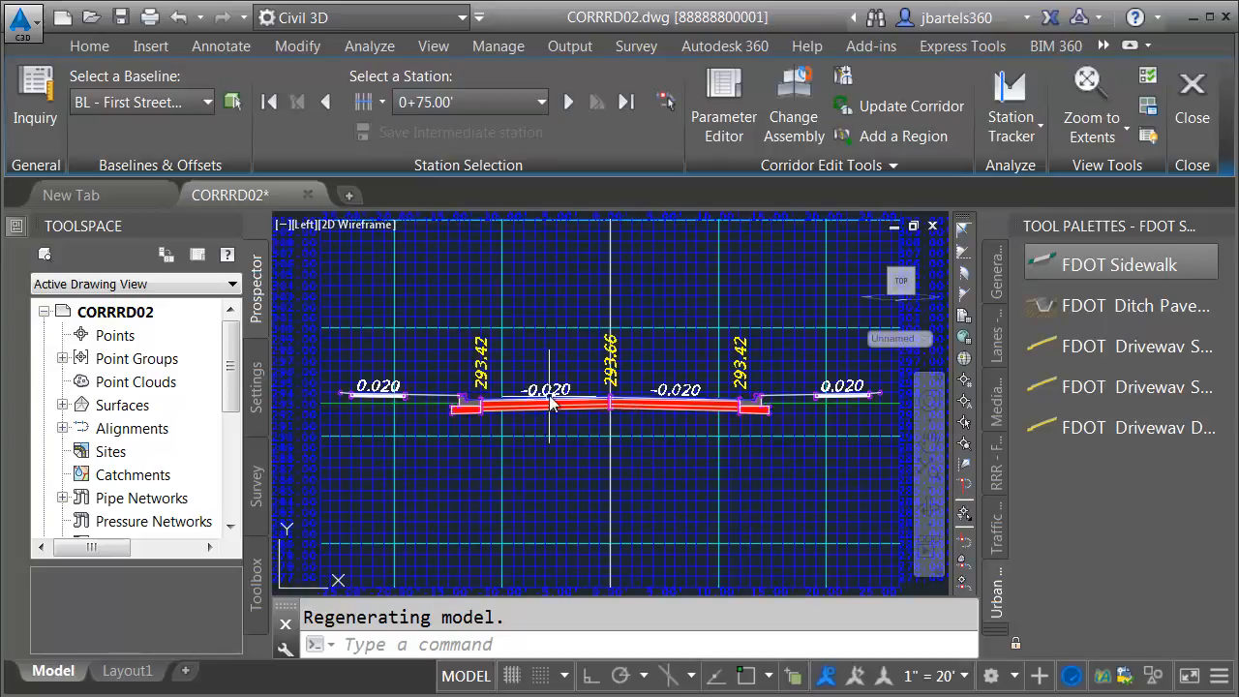
{"action": "left_click", "coordinate": [534, 102]}
{"action": "scroll", "coordinate": [545, 160], "scroll_direction": "up", "scroll_amount": 1}
{"action": "left_click", "coordinate": [485, 127]}
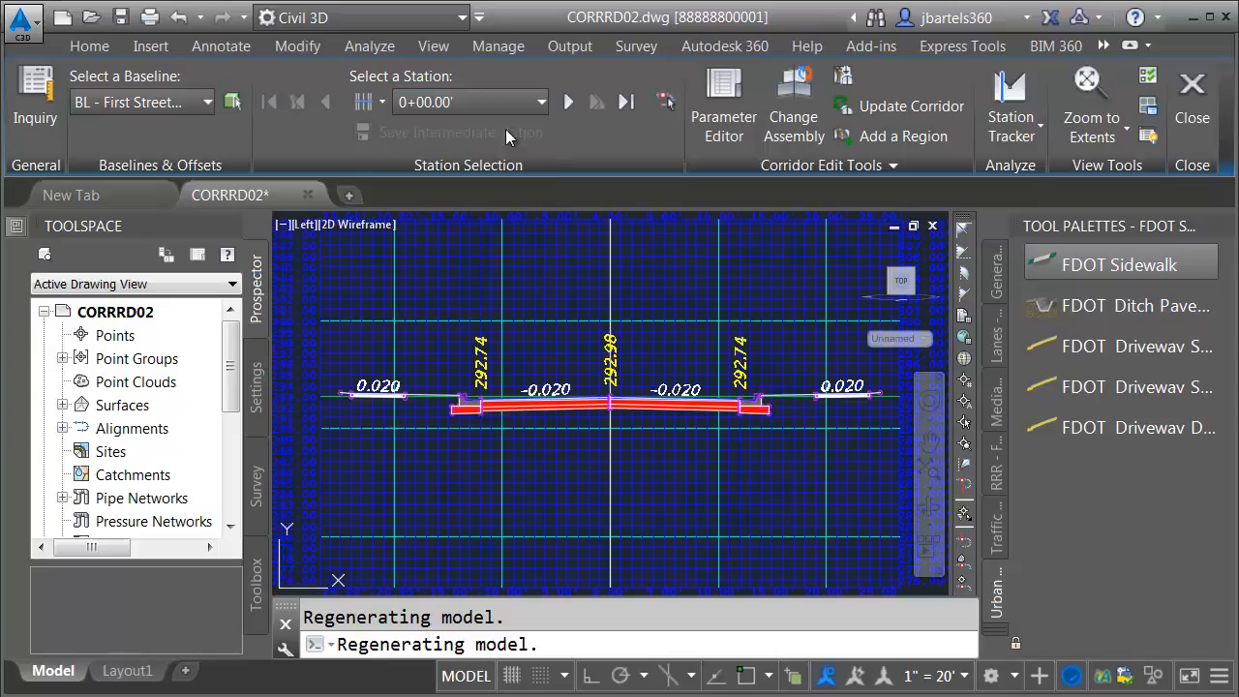
Step: Advance through the corridor sections one station at a time to 1+00, and step back to 0+00
{"action": "left_click", "coordinate": [568, 101]}
{"action": "left_click", "coordinate": [569, 101]}
{"action": "left_click", "coordinate": [569, 101]}
{"action": "left_click", "coordinate": [568, 102]}
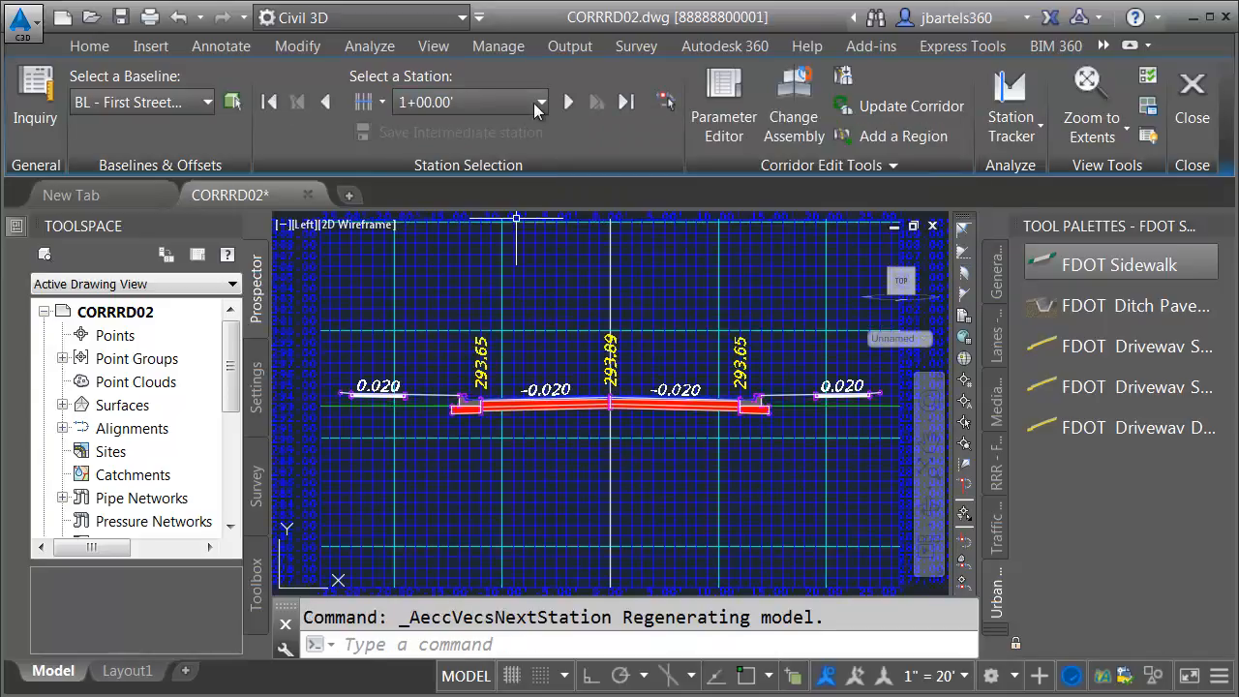
{"action": "left_click", "coordinate": [327, 102]}
{"action": "left_click", "coordinate": [327, 102]}
{"action": "left_click", "coordinate": [326, 102]}
{"action": "left_click", "coordinate": [327, 101]}
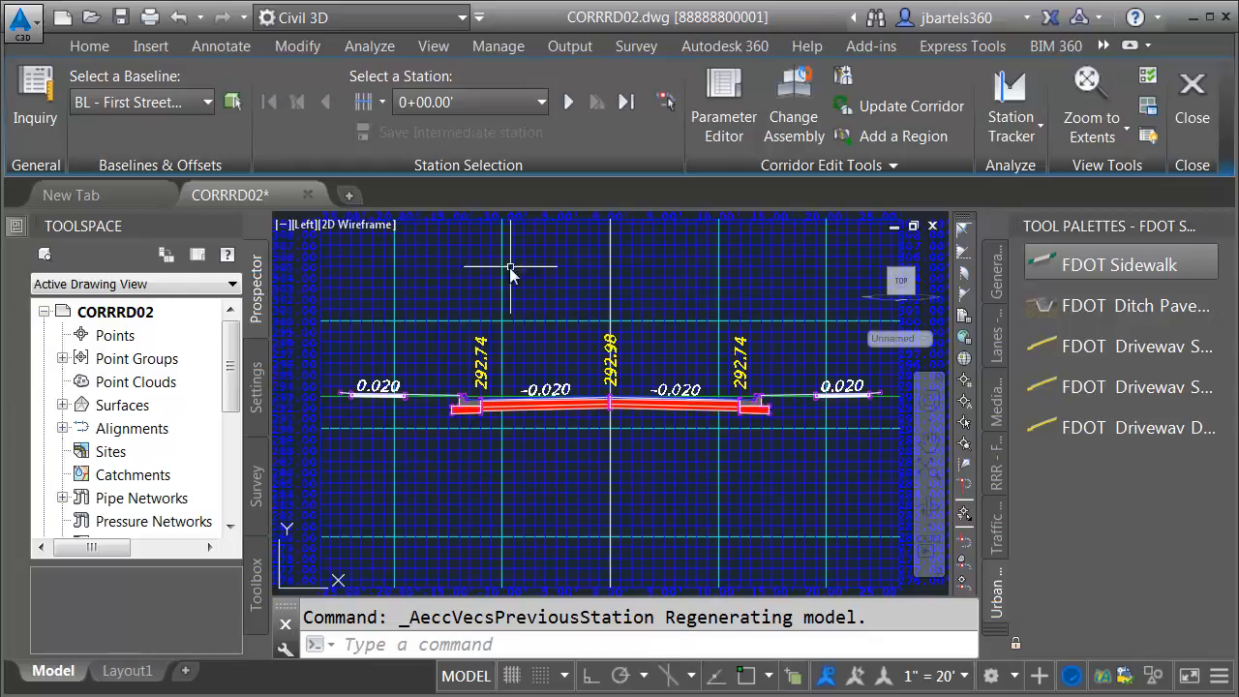
Step: Inspect the subassembly point at the crown of the section at station 0+00
{"action": "scroll", "coordinate": [620, 404], "scroll_direction": "up", "scroll_amount": 6}
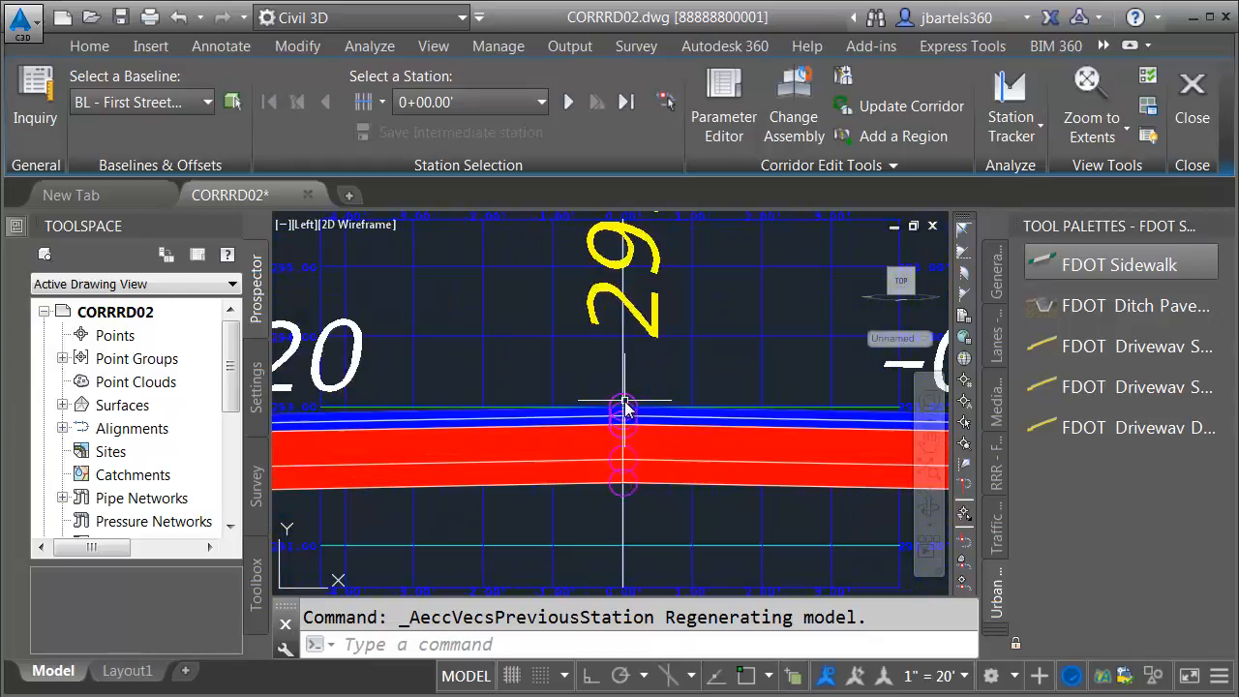
{"action": "scroll", "coordinate": [625, 408], "scroll_direction": "up", "scroll_amount": 2}
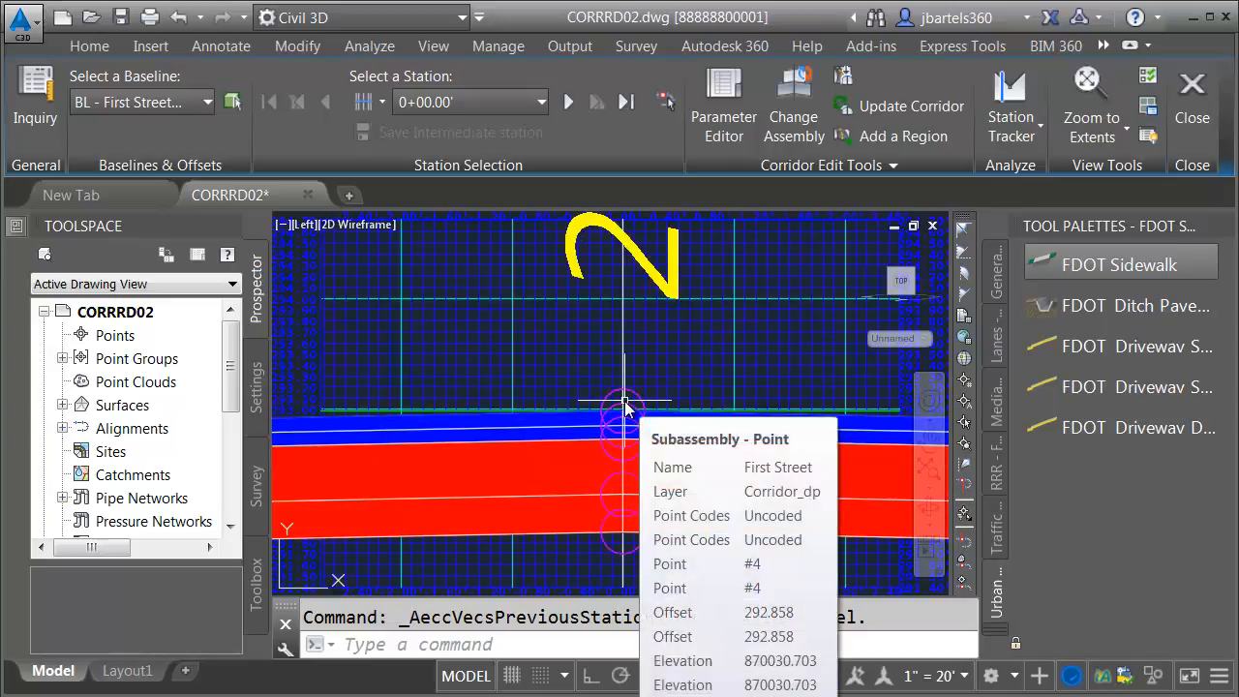
{"action": "scroll", "coordinate": [625, 409], "scroll_direction": "down", "scroll_amount": 2}
{"action": "scroll", "coordinate": [624, 409], "scroll_direction": "down", "scroll_amount": 5}
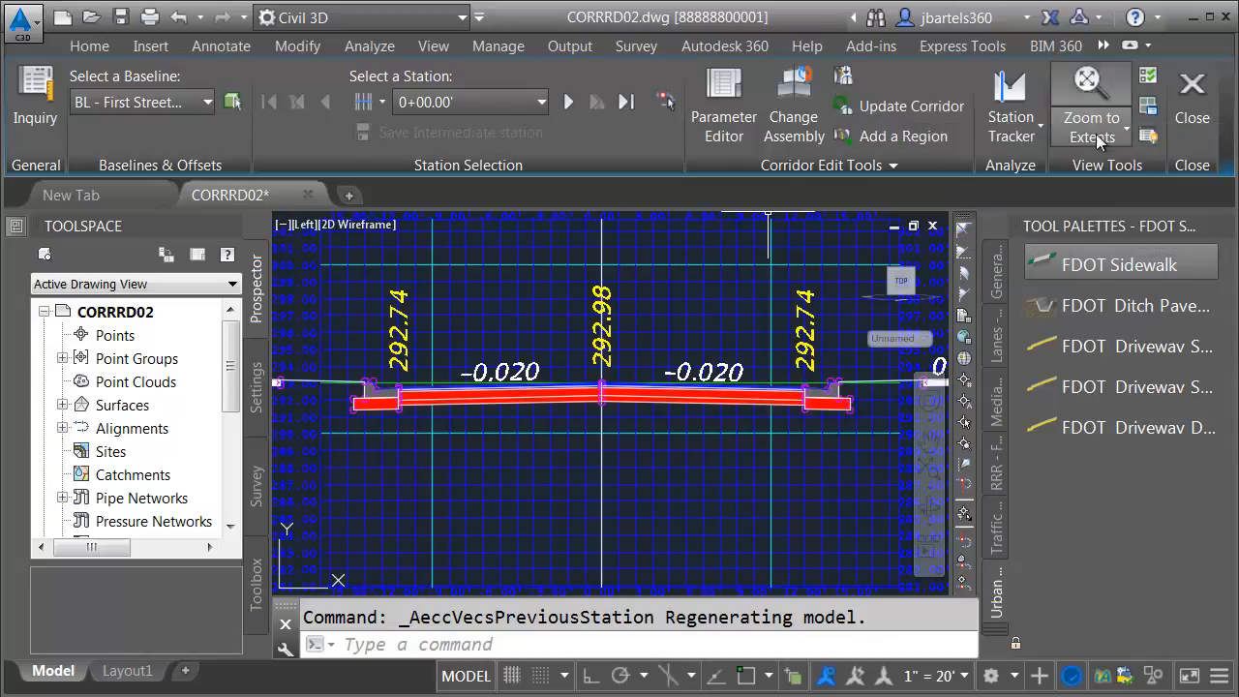
Step: Turn off the adaptive grid in the corridor section view options
{"action": "left_click", "coordinate": [1143, 84]}
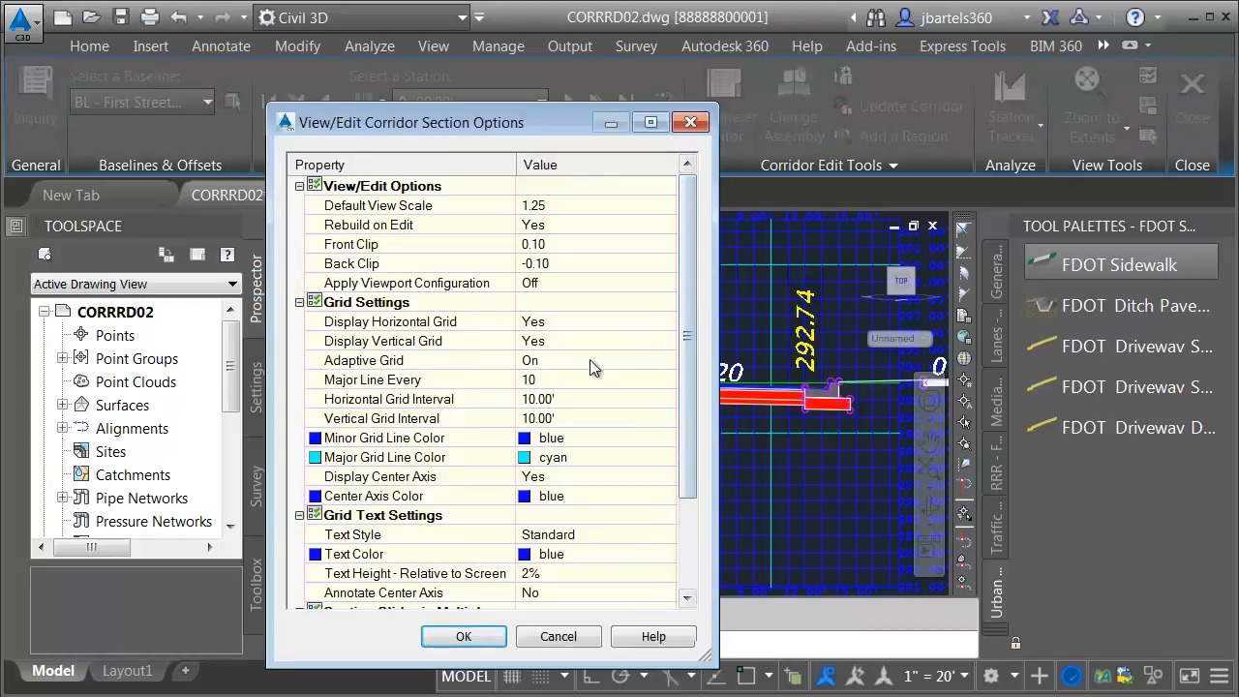
{"action": "left_click", "coordinate": [533, 362]}
{"action": "left_click", "coordinate": [536, 362]}
{"action": "left_click", "coordinate": [538, 391]}
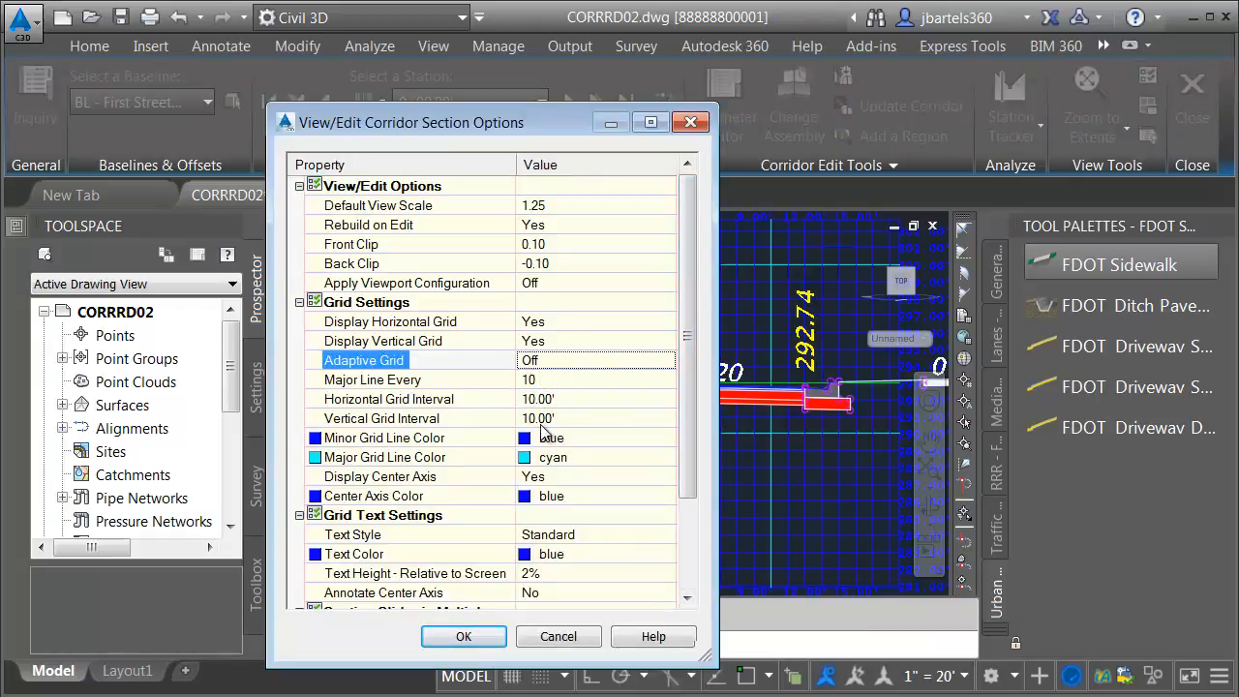
Step: Set both the minor and the major grid line colors to color 250
{"action": "left_click", "coordinate": [526, 443]}
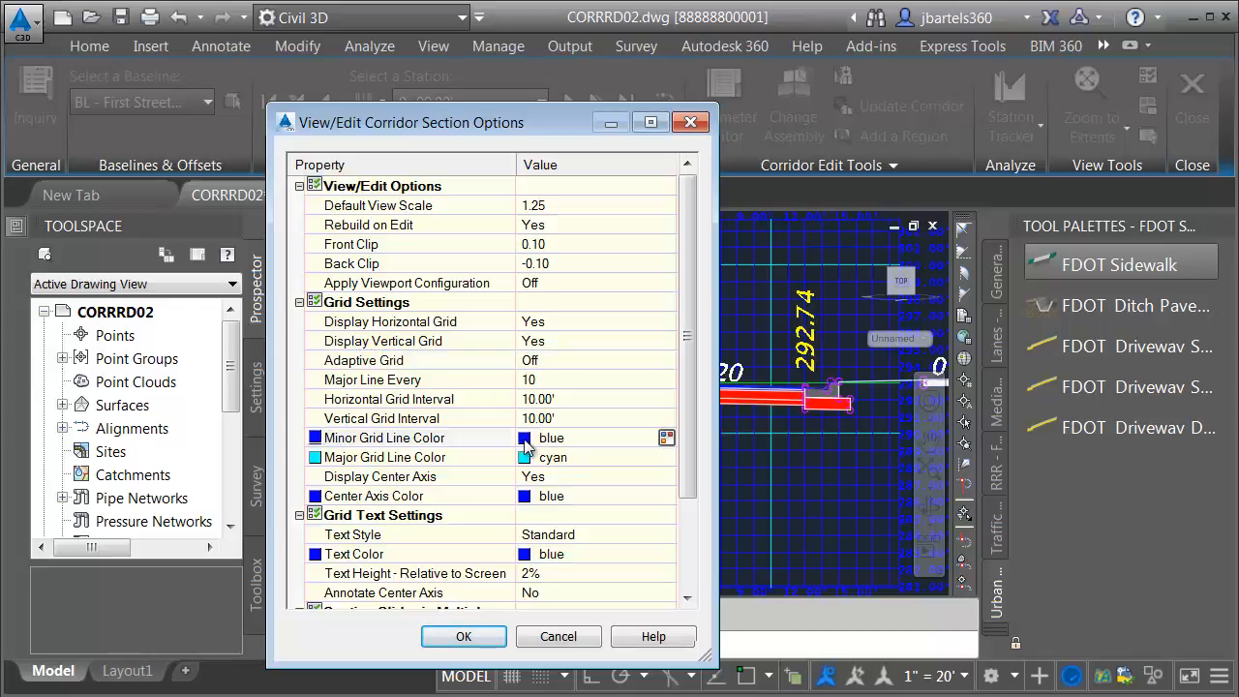
{"action": "left_click", "coordinate": [667, 439]}
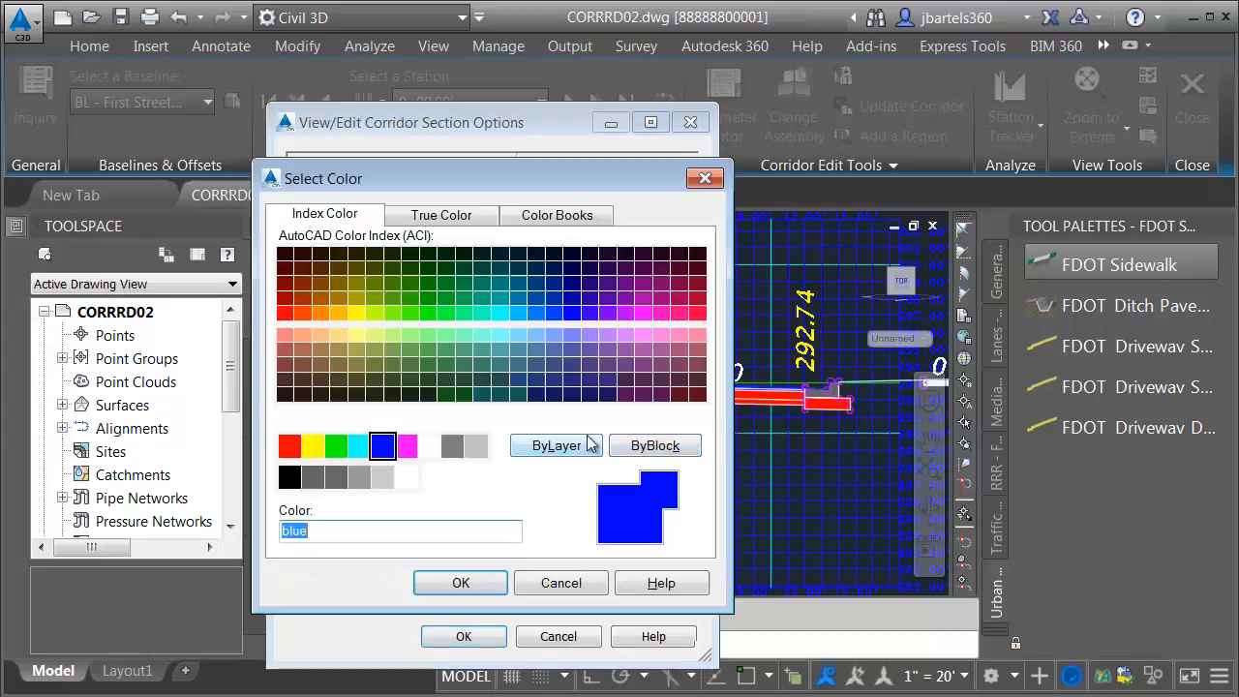
{"action": "left_click", "coordinate": [289, 476]}
{"action": "left_click", "coordinate": [455, 582]}
{"action": "left_click", "coordinate": [525, 461]}
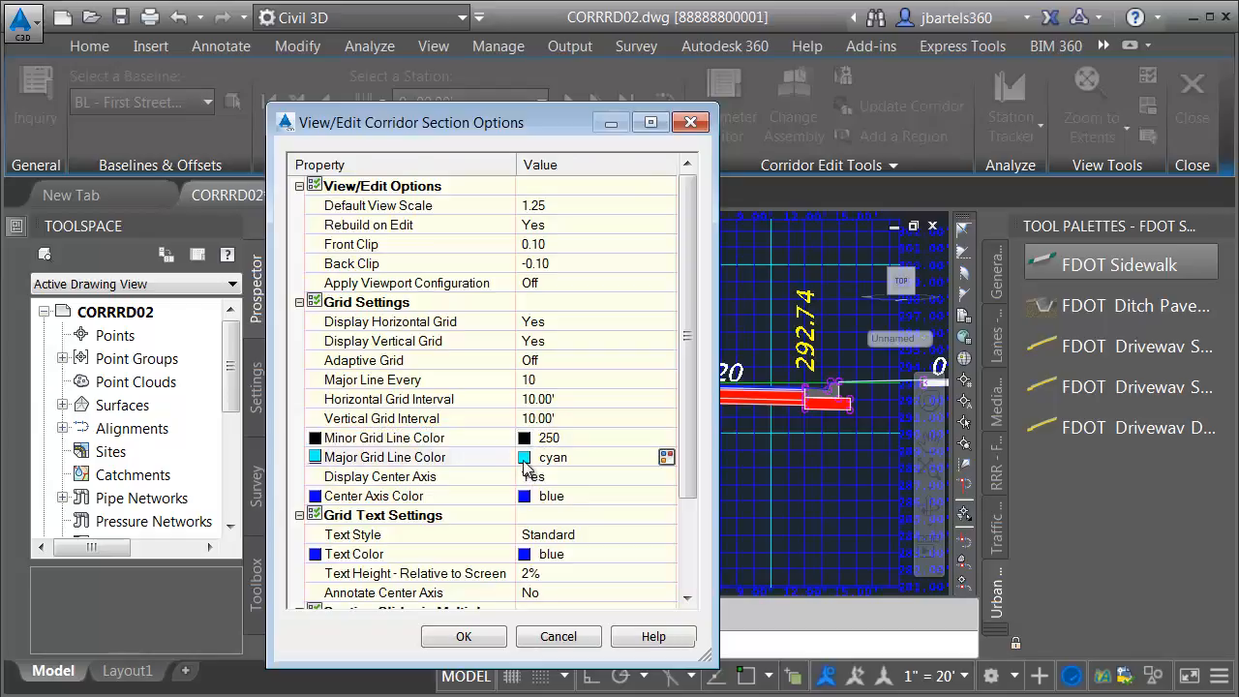
{"action": "left_click", "coordinate": [666, 457]}
{"action": "left_click", "coordinate": [289, 476]}
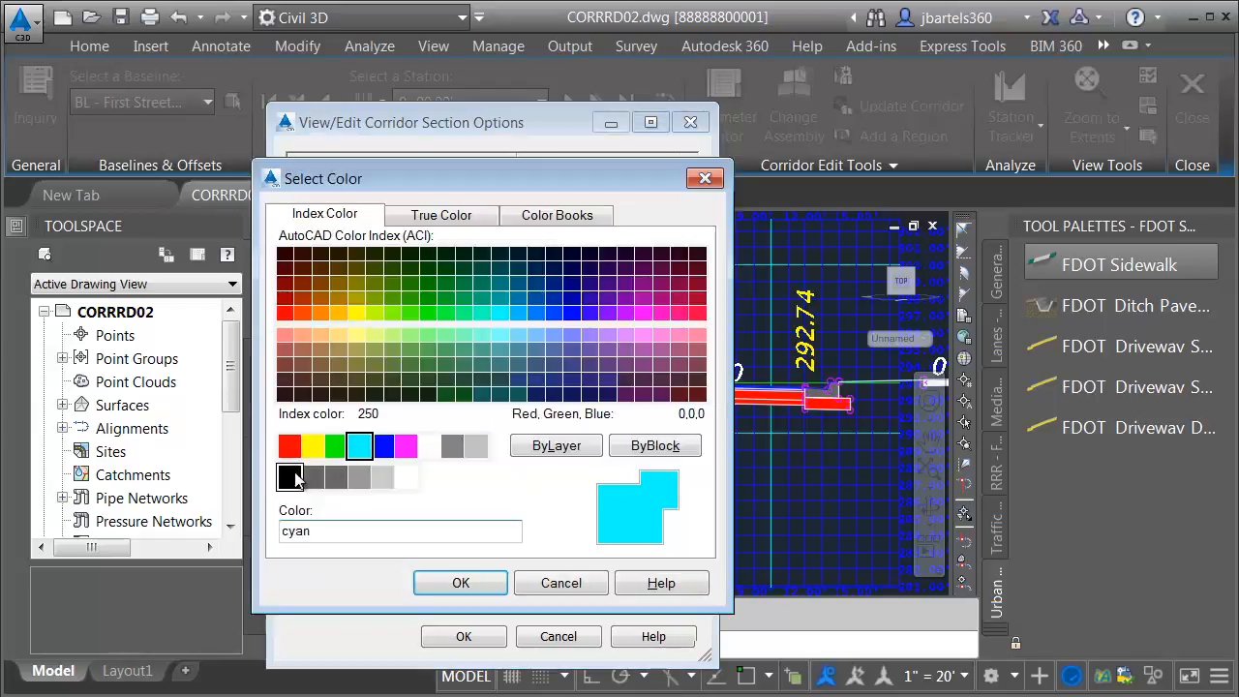
{"action": "left_click", "coordinate": [469, 584]}
Step: Set the center axis color to 250 and the grid text color to 253, and apply the section options
{"action": "left_click", "coordinate": [524, 498]}
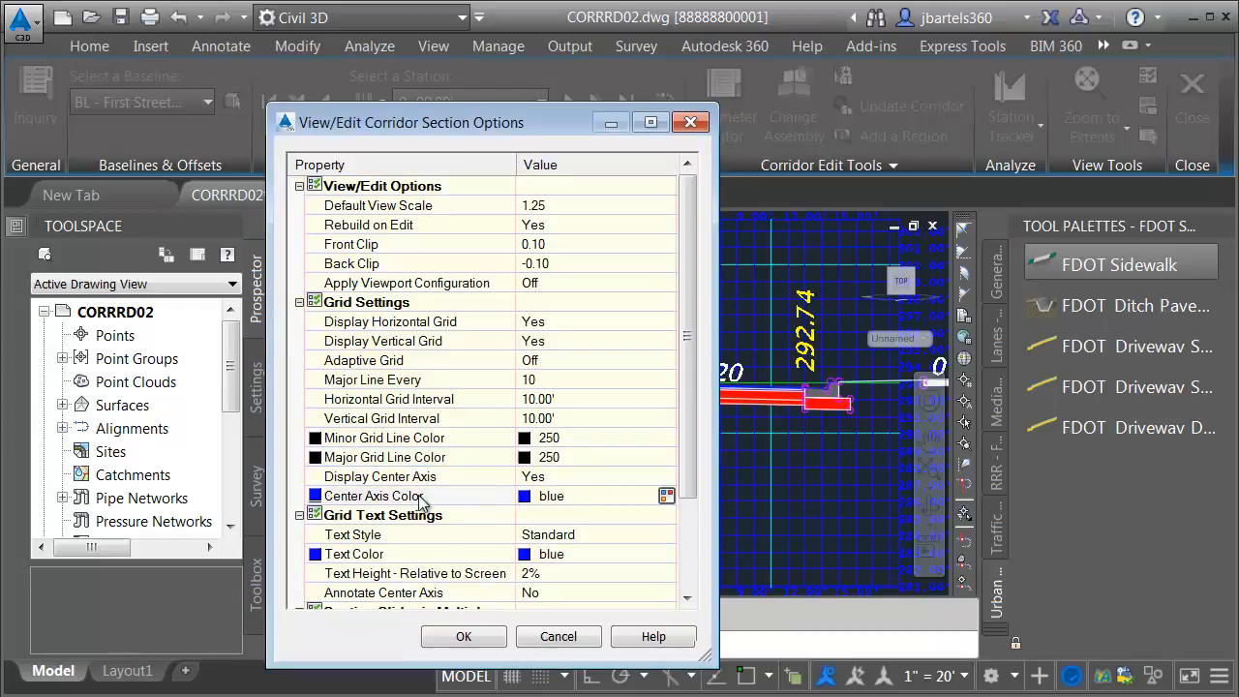
{"action": "left_click", "coordinate": [667, 496]}
{"action": "left_click", "coordinate": [289, 477]}
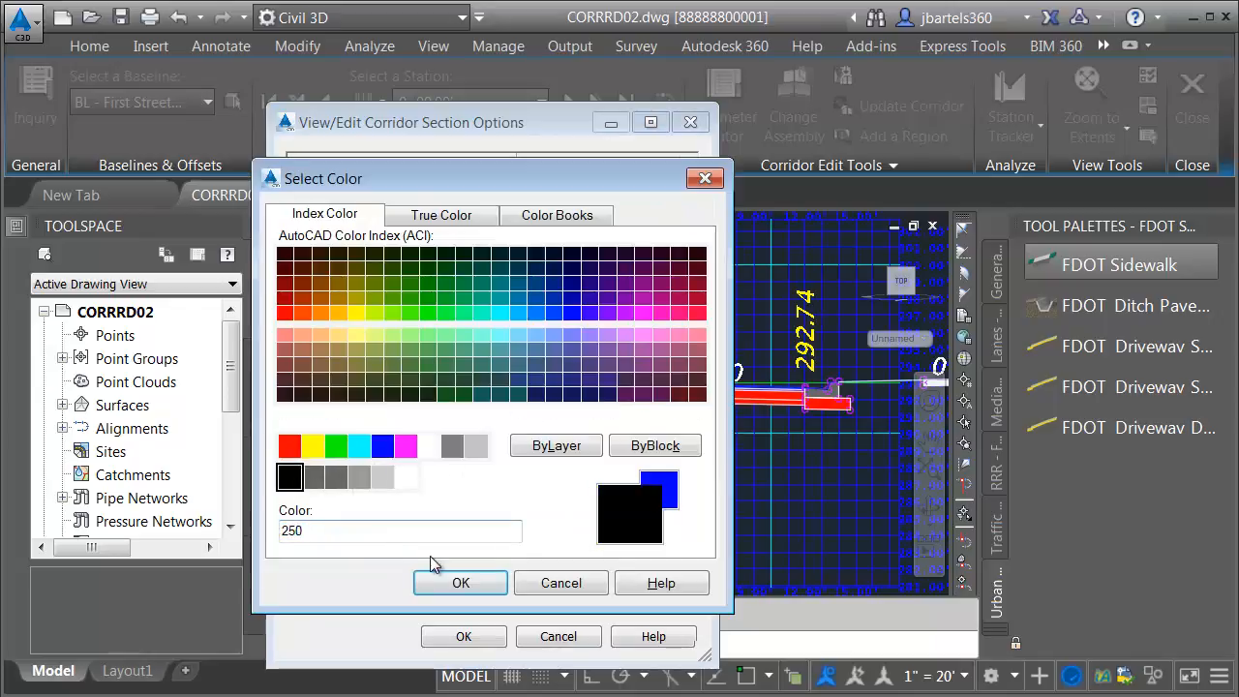
{"action": "left_click", "coordinate": [457, 585]}
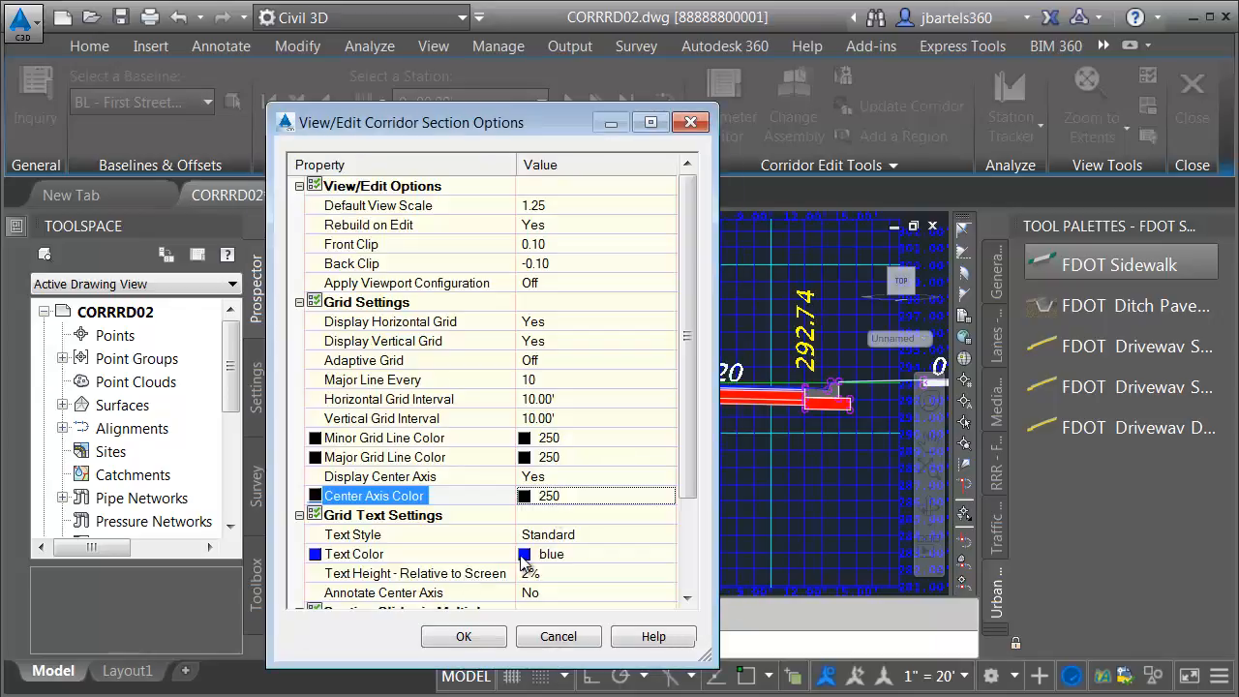
{"action": "left_click", "coordinate": [530, 553]}
{"action": "left_click", "coordinate": [666, 554]}
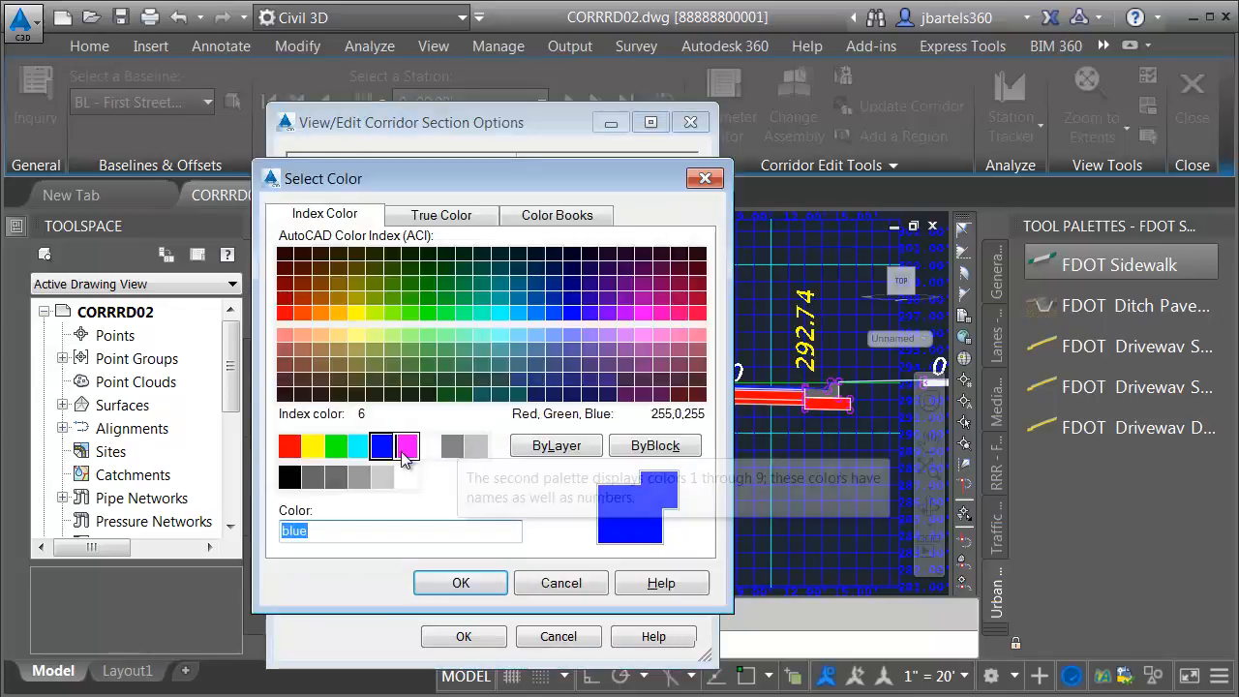
{"action": "left_click", "coordinate": [358, 479]}
{"action": "left_click", "coordinate": [455, 581]}
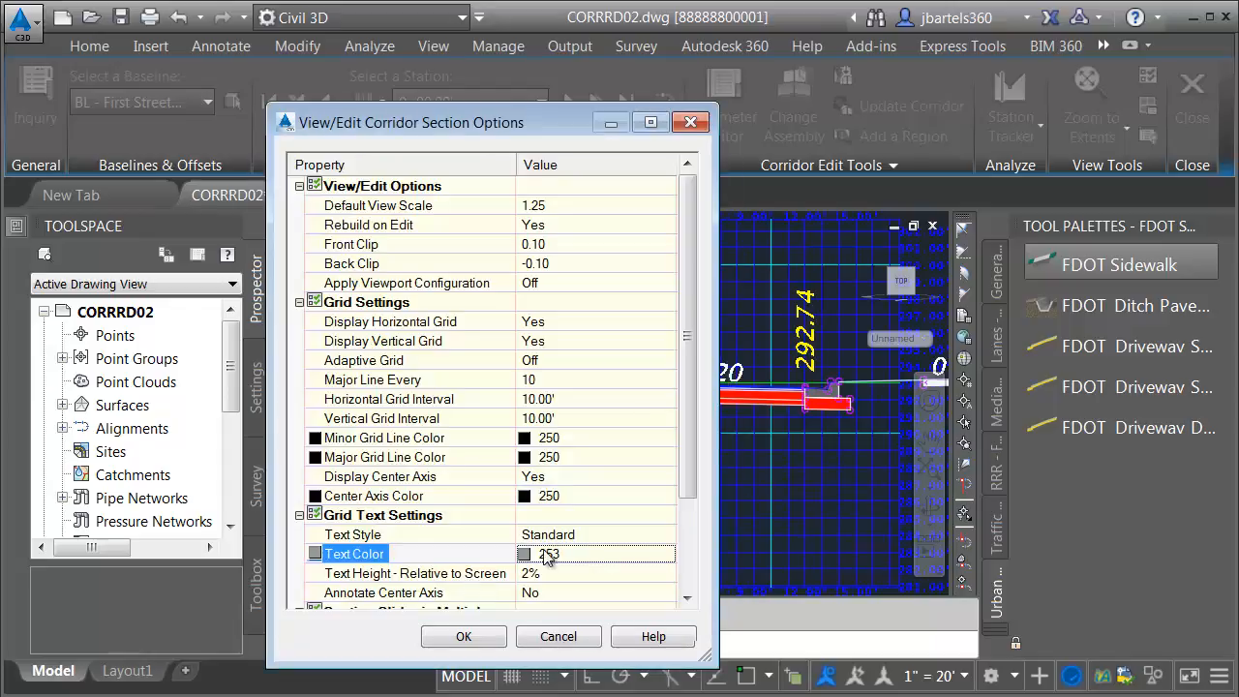
{"action": "left_click", "coordinate": [490, 635]}
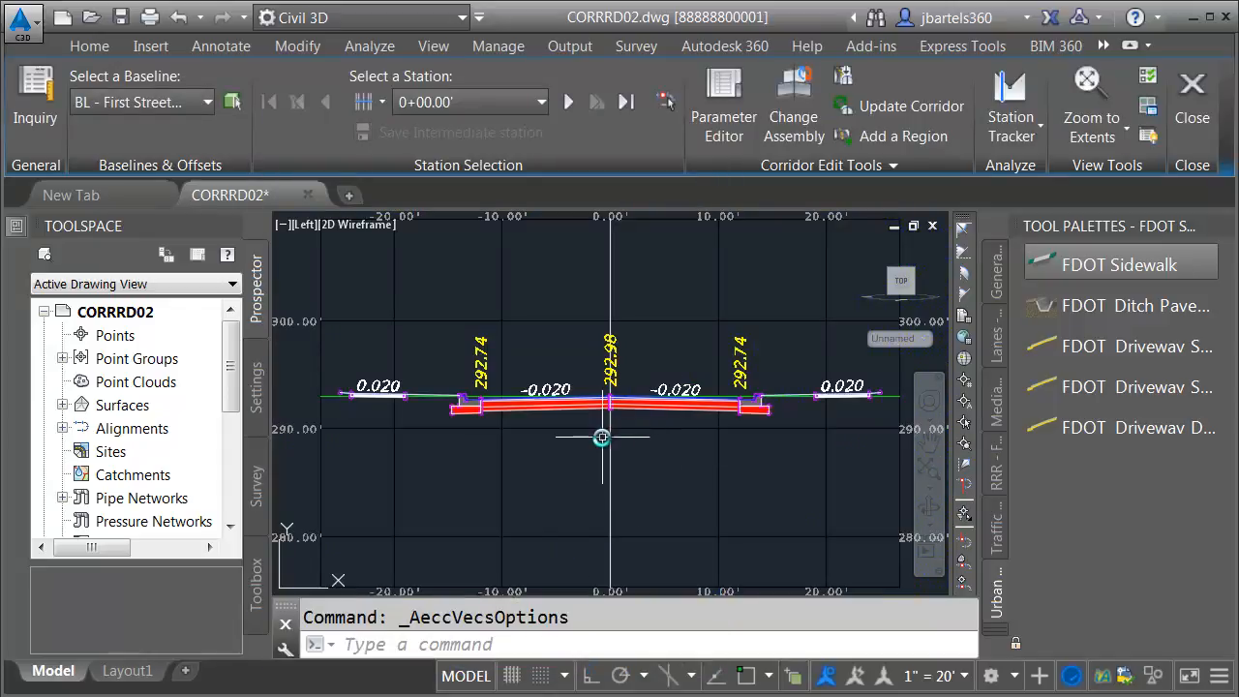
Step: Advance through the corridor sections from station 0+00 to 4+00 and examine the right sidewalk and curb there
{"action": "scroll", "coordinate": [600, 437], "scroll_direction": "up", "scroll_amount": 3}
{"action": "scroll", "coordinate": [600, 438], "scroll_direction": "down", "scroll_amount": 6}
{"action": "middle_click_drag", "start_coordinate": [664, 465], "coordinate": [667, 449]}
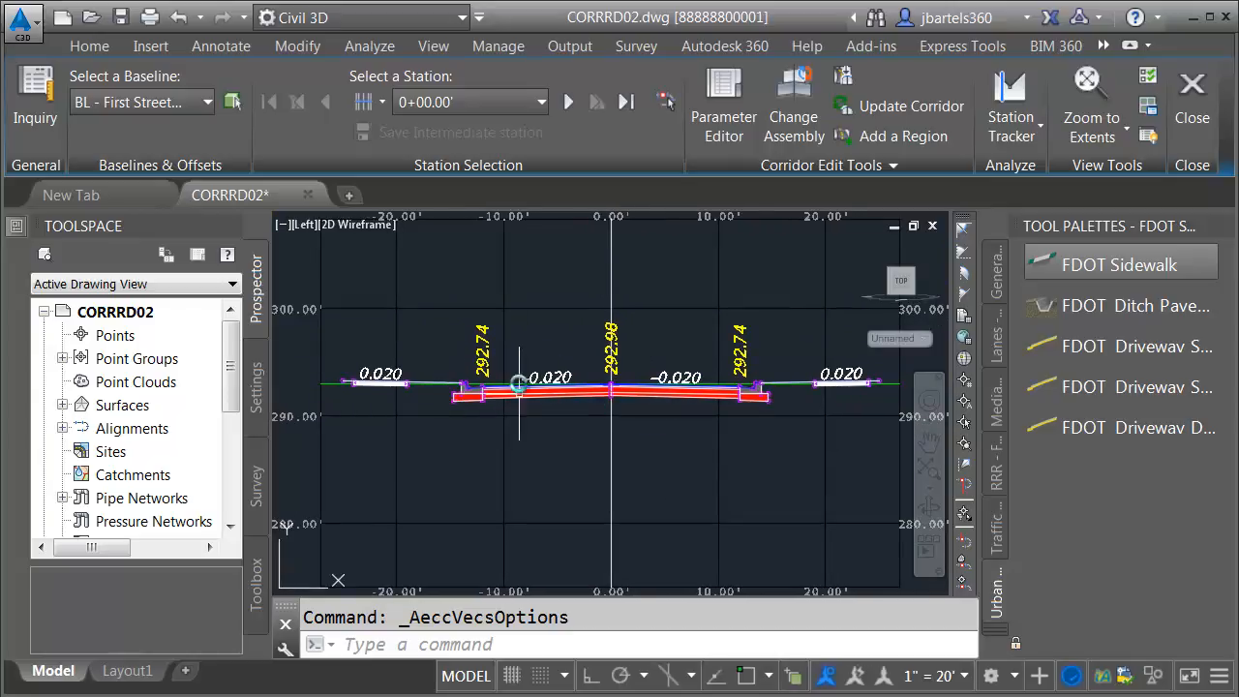
{"action": "left_click", "coordinate": [569, 102]}
{"action": "left_click", "coordinate": [570, 101]}
{"action": "left_click", "coordinate": [570, 101]}
{"action": "left_click", "coordinate": [569, 102]}
{"action": "left_click", "coordinate": [569, 101]}
{"action": "left_click", "coordinate": [569, 102]}
{"action": "left_click", "coordinate": [569, 101]}
{"action": "left_click", "coordinate": [569, 101]}
{"action": "left_click", "coordinate": [569, 101]}
{"action": "left_click", "coordinate": [569, 101]}
{"action": "left_click", "coordinate": [570, 101]}
{"action": "left_click", "coordinate": [569, 101]}
{"action": "left_click", "coordinate": [569, 102]}
{"action": "left_click", "coordinate": [569, 102]}
{"action": "left_click", "coordinate": [569, 102]}
{"action": "left_click", "coordinate": [569, 101]}
{"action": "left_click", "coordinate": [569, 102]}
{"action": "left_click", "coordinate": [570, 102]}
{"action": "left_click", "coordinate": [569, 102]}
{"action": "left_click", "coordinate": [569, 102]}
{"action": "left_click", "coordinate": [569, 102]}
{"action": "left_click", "coordinate": [569, 102]}
{"action": "left_click", "coordinate": [570, 102]}
{"action": "left_click", "coordinate": [569, 102]}
{"action": "left_click", "coordinate": [569, 102]}
{"action": "left_click", "coordinate": [569, 101]}
{"action": "left_click", "coordinate": [569, 101]}
{"action": "left_click", "coordinate": [570, 102]}
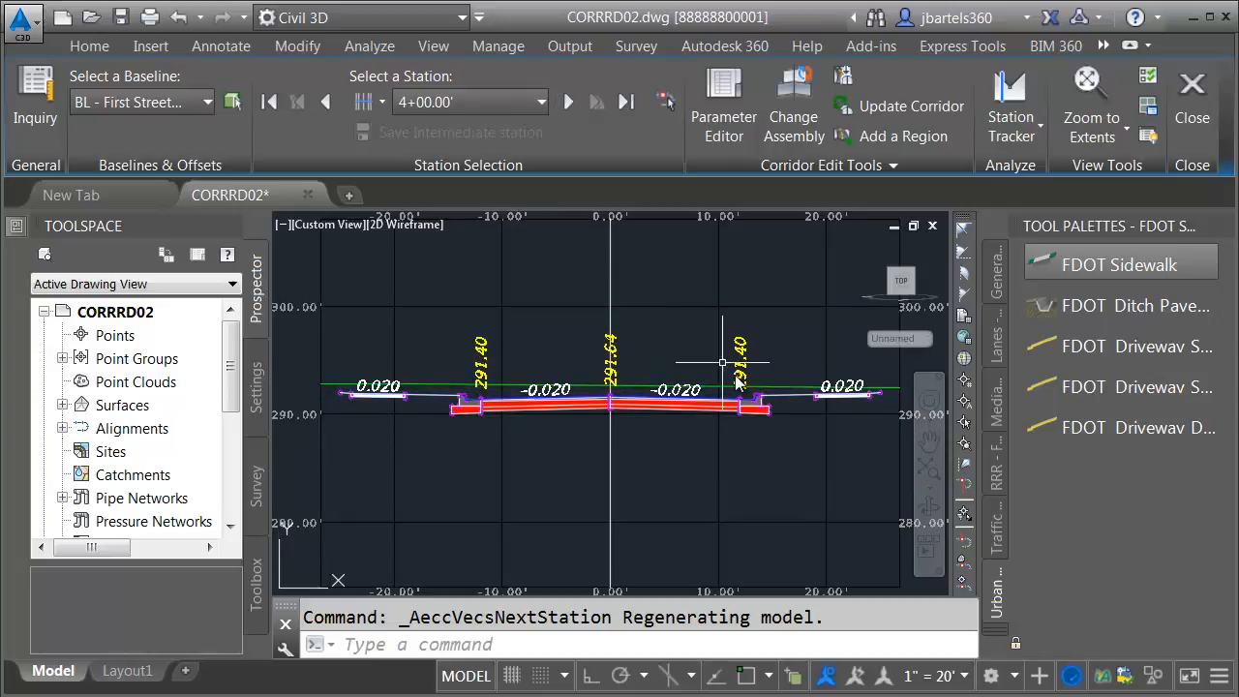
{"action": "scroll", "coordinate": [823, 418], "scroll_direction": "up", "scroll_amount": 4}
{"action": "middle_click_drag", "start_coordinate": [763, 414], "coordinate": [625, 426]}
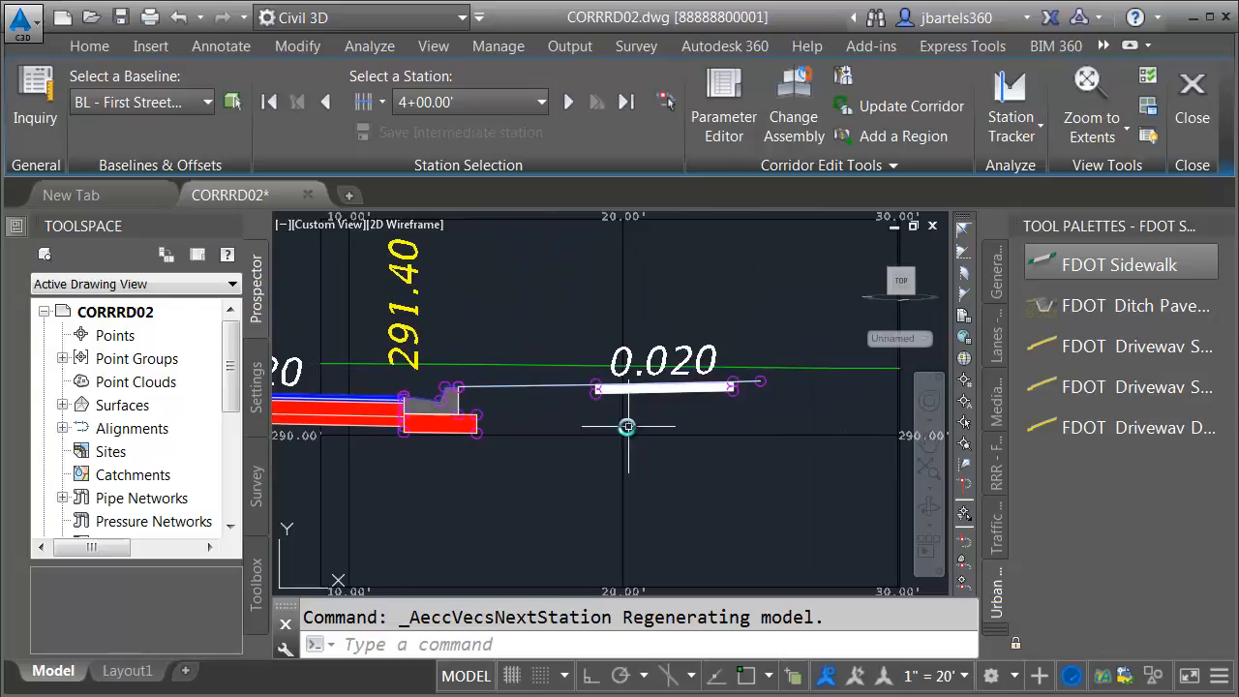
Step: Advance to station 4+05.28 and lock the section view to the offset and elevation around the right sidewalk
{"action": "left_click", "coordinate": [568, 103]}
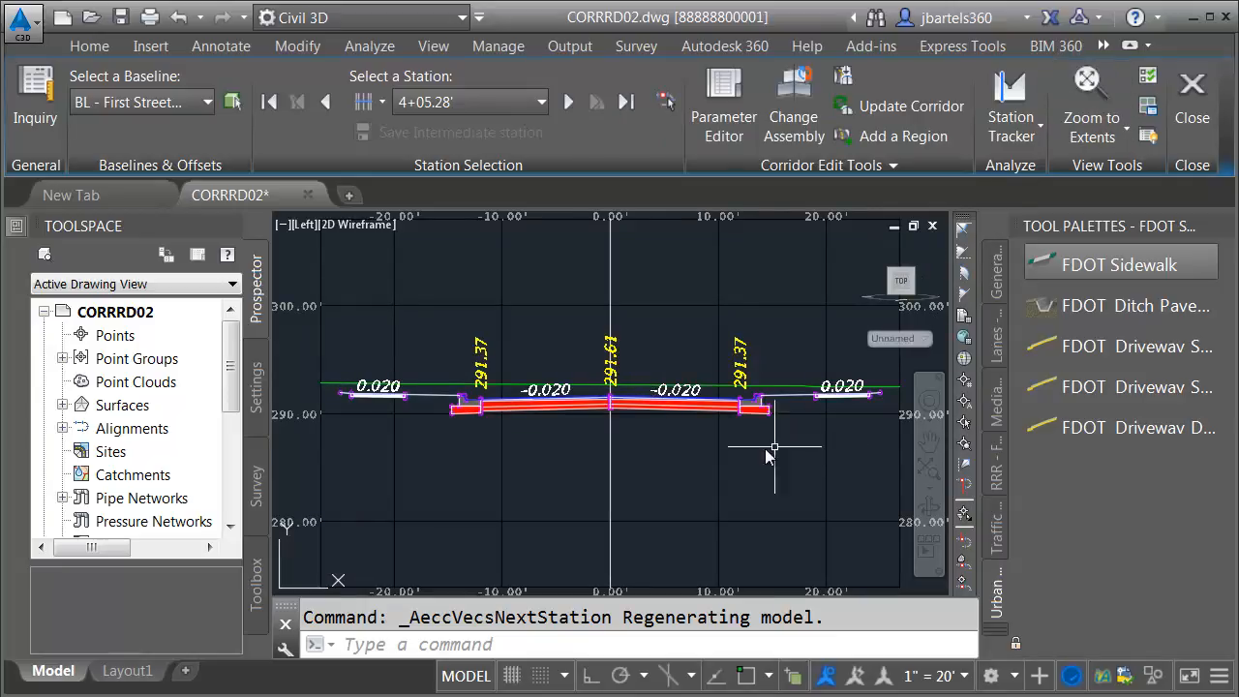
{"action": "scroll", "coordinate": [716, 436], "scroll_direction": "up", "scroll_amount": 4}
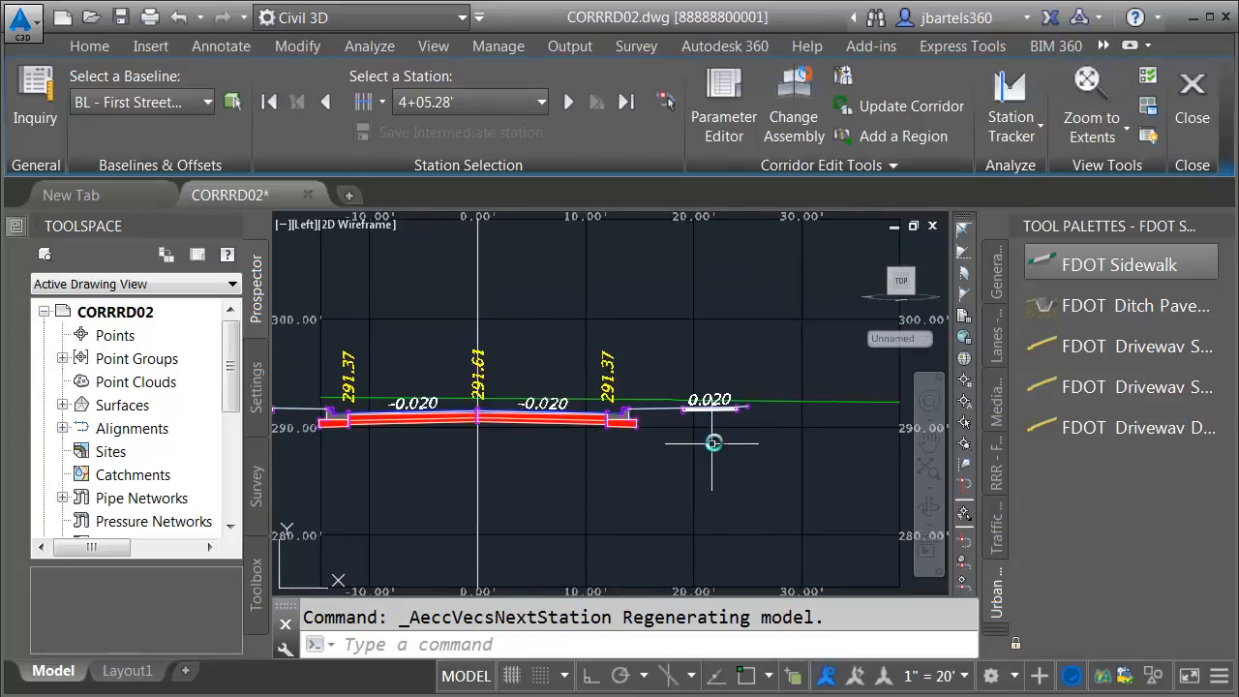
{"action": "left_click", "coordinate": [1092, 127]}
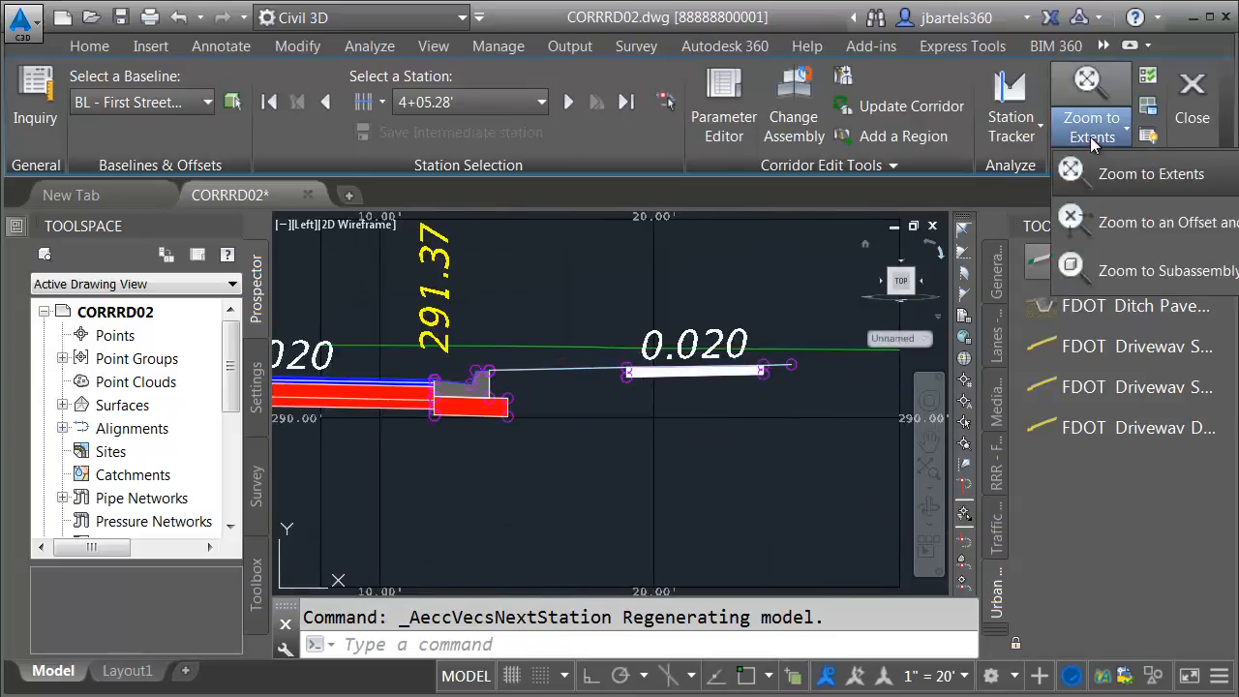
{"action": "left_click", "coordinate": [1100, 225]}
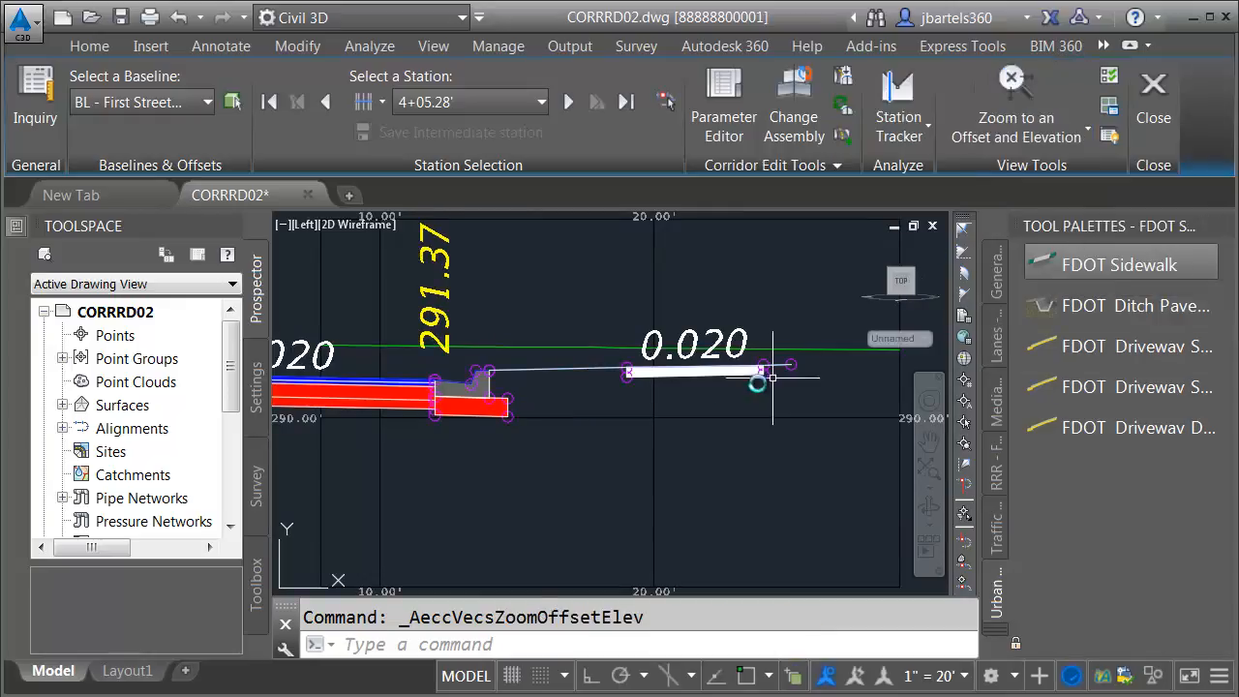
Step: Review the right sidewalk at the next few stations, and go back through the sections to station 3+30
{"action": "left_click", "coordinate": [569, 103]}
{"action": "left_click", "coordinate": [569, 103]}
{"action": "left_click", "coordinate": [569, 103]}
{"action": "left_click", "coordinate": [569, 103]}
{"action": "left_click", "coordinate": [570, 103]}
{"action": "left_click", "coordinate": [327, 102]}
{"action": "left_click", "coordinate": [328, 102]}
{"action": "left_click", "coordinate": [329, 101]}
{"action": "left_click", "coordinate": [329, 102]}
{"action": "left_click", "coordinate": [329, 102]}
{"action": "left_click", "coordinate": [329, 102]}
{"action": "left_click", "coordinate": [329, 102]}
{"action": "left_click", "coordinate": [329, 101]}
{"action": "left_click", "coordinate": [329, 101]}
{"action": "left_click", "coordinate": [329, 101]}
{"action": "left_click", "coordinate": [329, 102]}
{"action": "left_click", "coordinate": [329, 101]}
{"action": "left_click", "coordinate": [329, 102]}
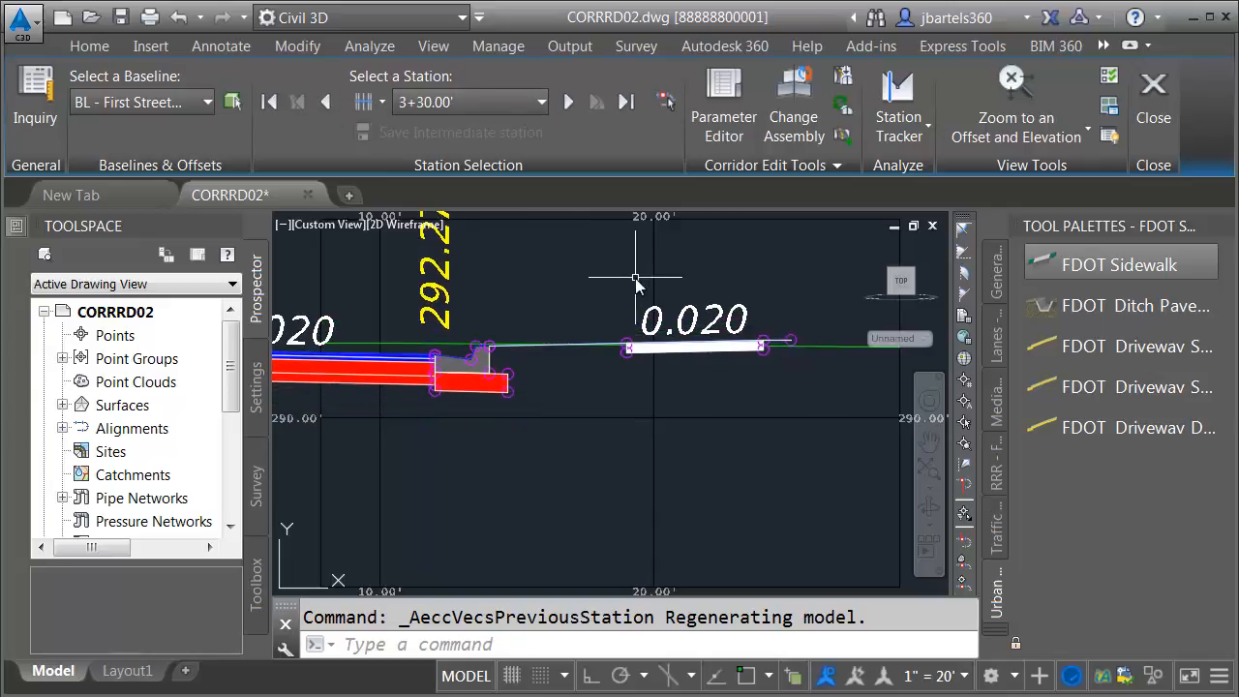
Step: View the full section at station 3+30 and close the Section Editor to return to the corridor plan
{"action": "scroll", "coordinate": [620, 380], "scroll_direction": "down", "scroll_amount": 3}
{"action": "middle_click_drag", "start_coordinate": [553, 396], "coordinate": [642, 398]}
{"action": "scroll", "coordinate": [714, 426], "scroll_direction": "up", "scroll_amount": 1}
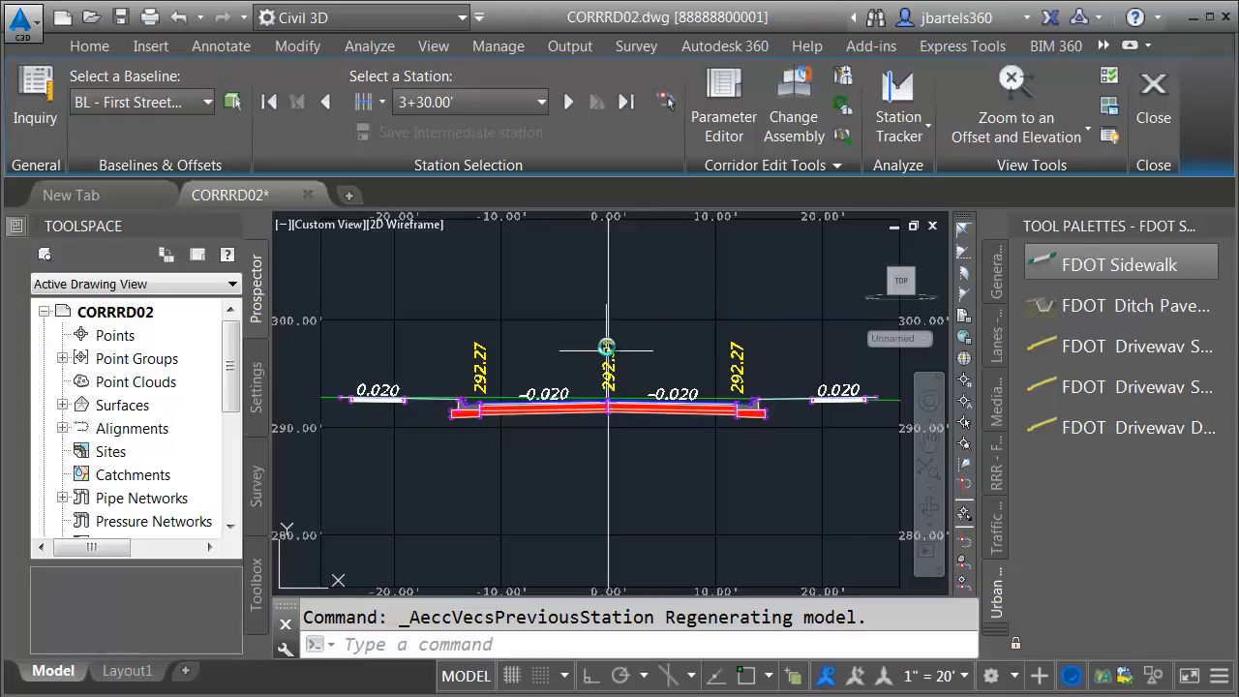
{"action": "middle_click_drag", "start_coordinate": [617, 384], "coordinate": [594, 376]}
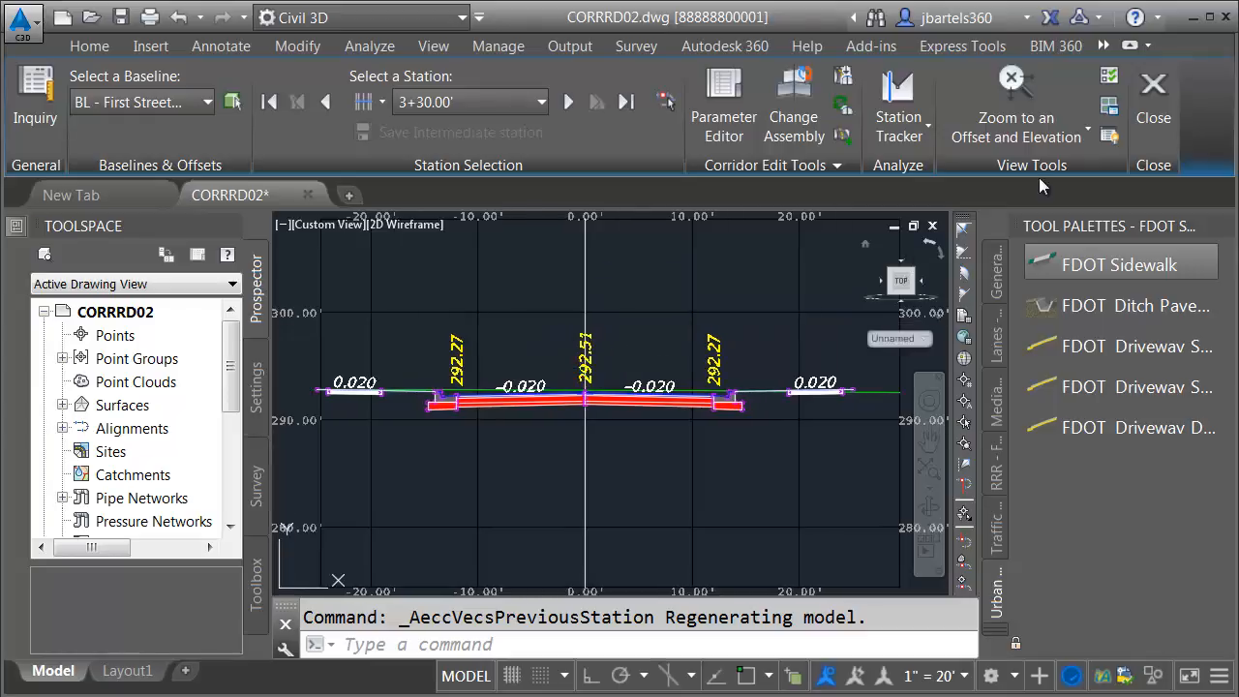
{"action": "left_click", "coordinate": [1148, 91]}
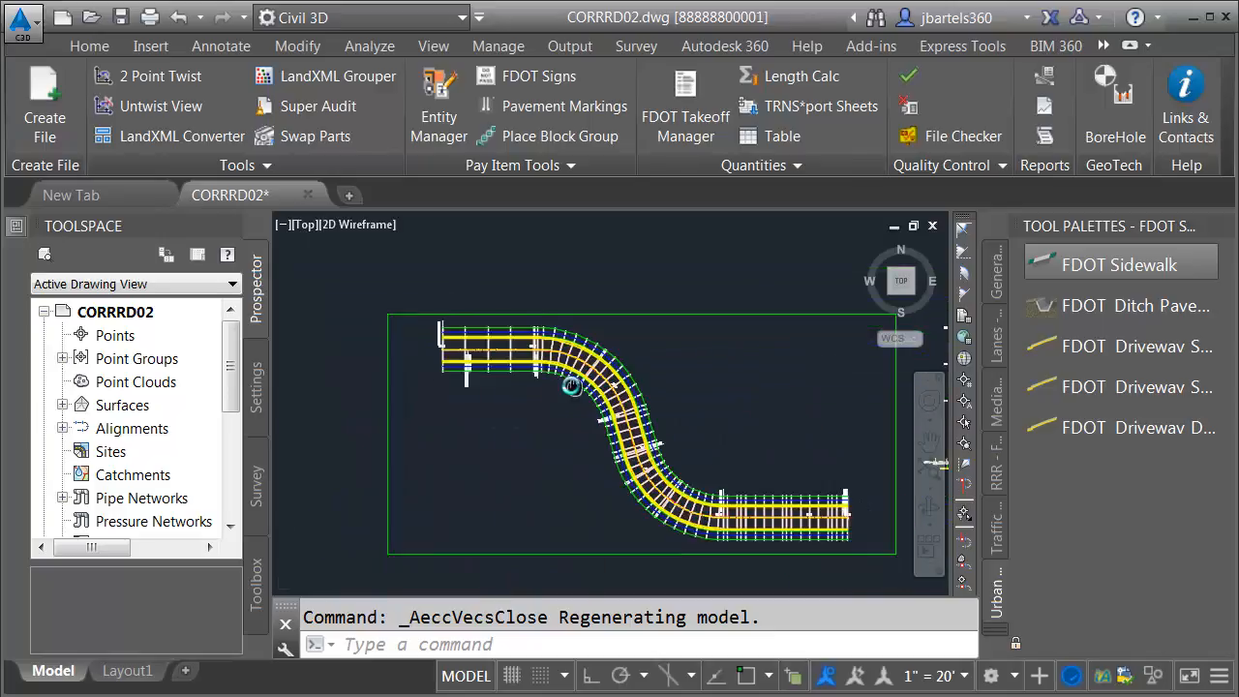
{"action": "key", "text": "Escape"}
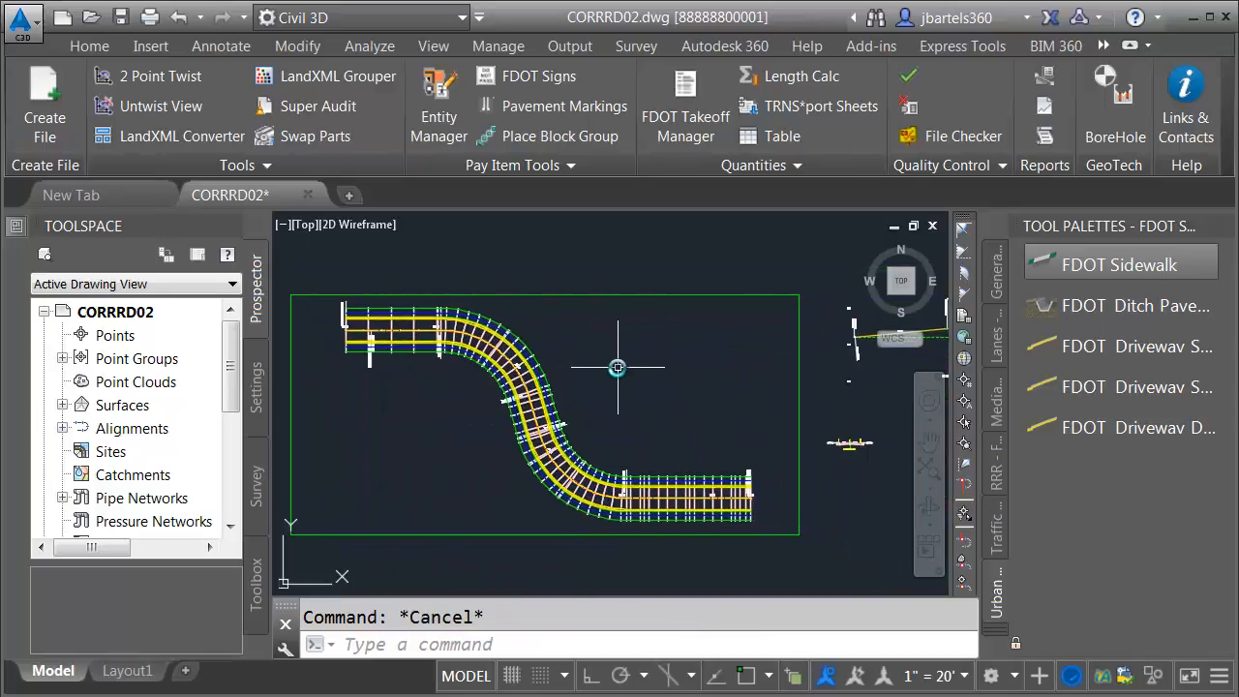